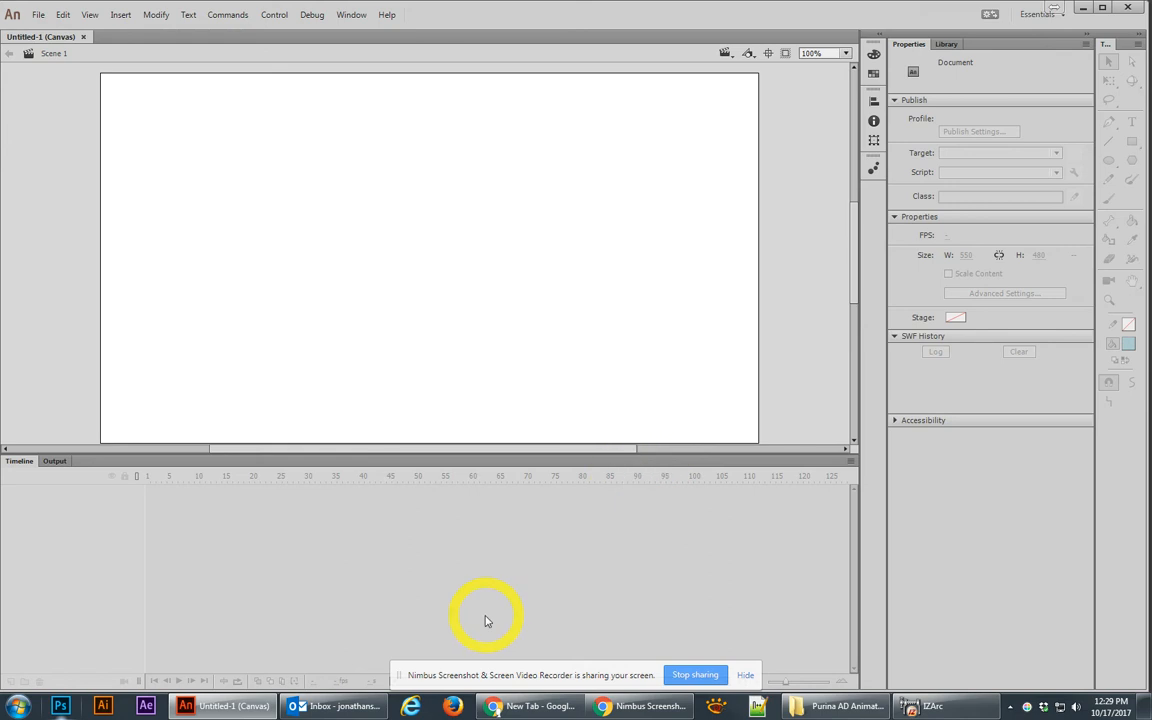
# Bring PurinaAD_for Animate CC-300x250.psd onto the stage for import and, with all layers selected, set the arrow layer to editable layer styles with Lossless compression
pyautogui.click(830, 707)
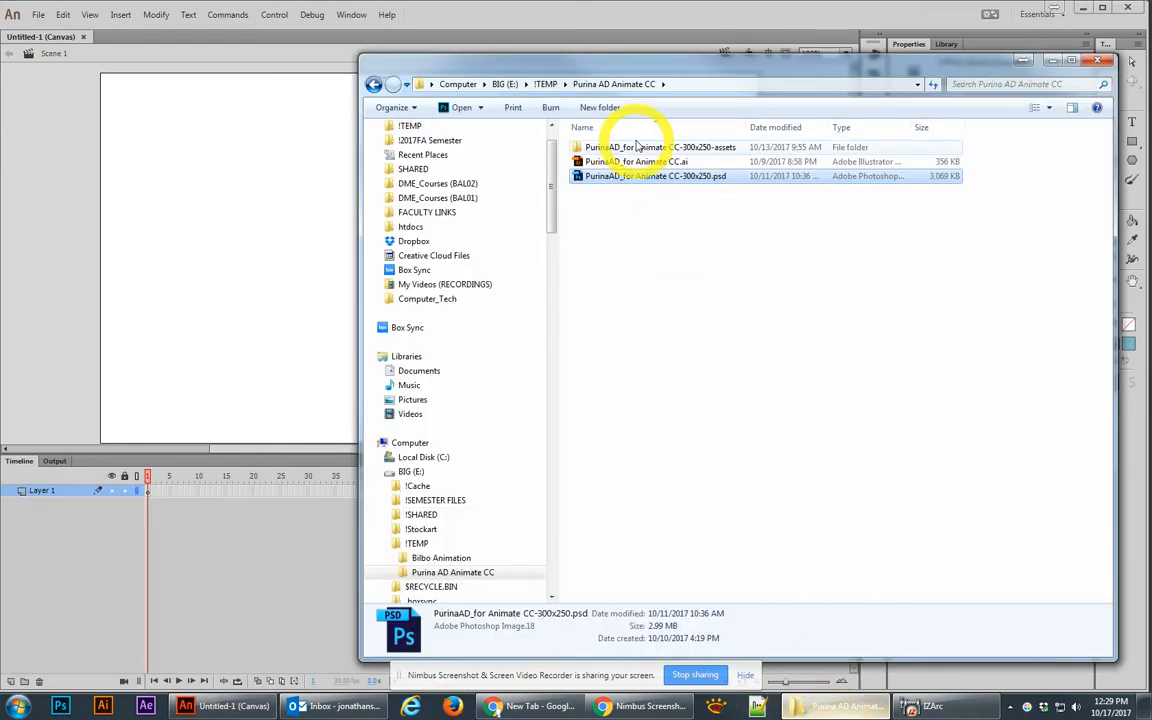
pyautogui.moveTo(640, 178); pyautogui.dragTo(260, 299)
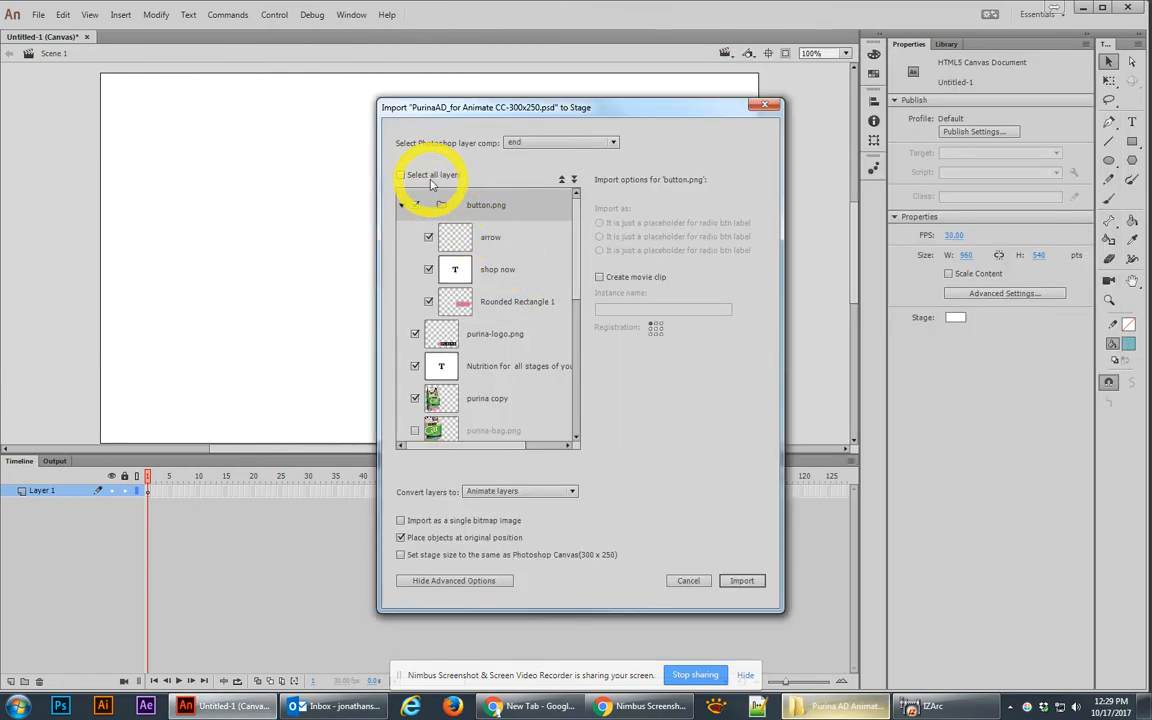
pyautogui.click(450, 237)
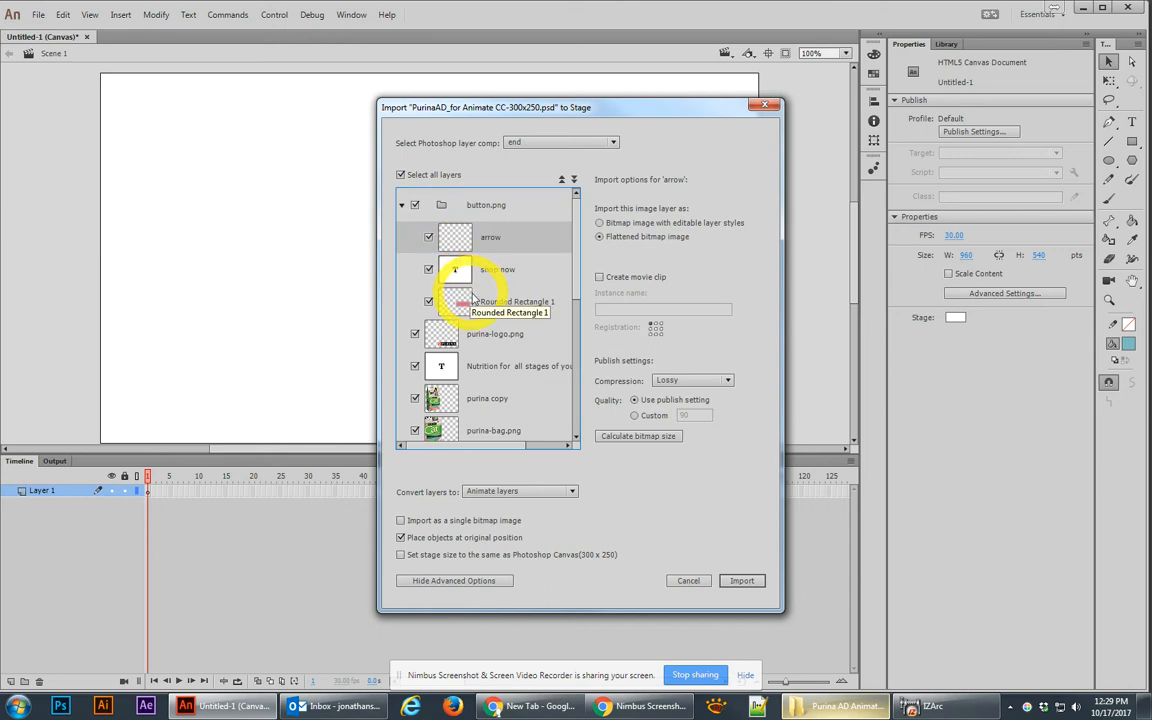
pyautogui.click(610, 226)
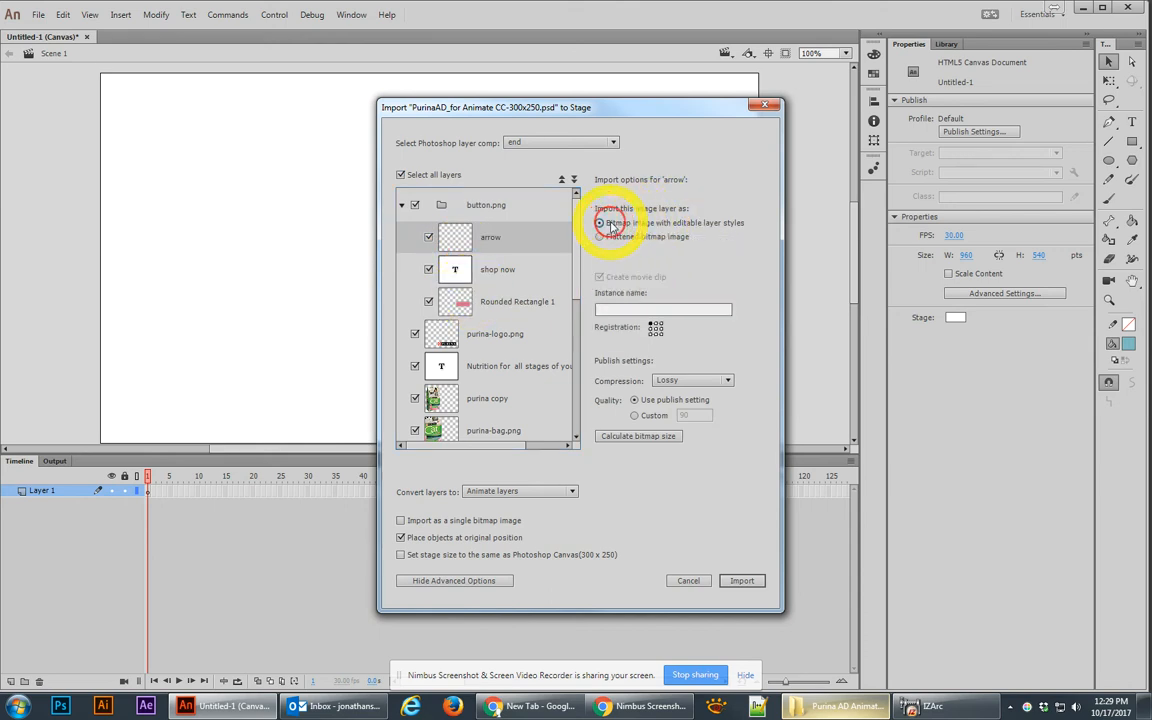
pyautogui.click(690, 388)
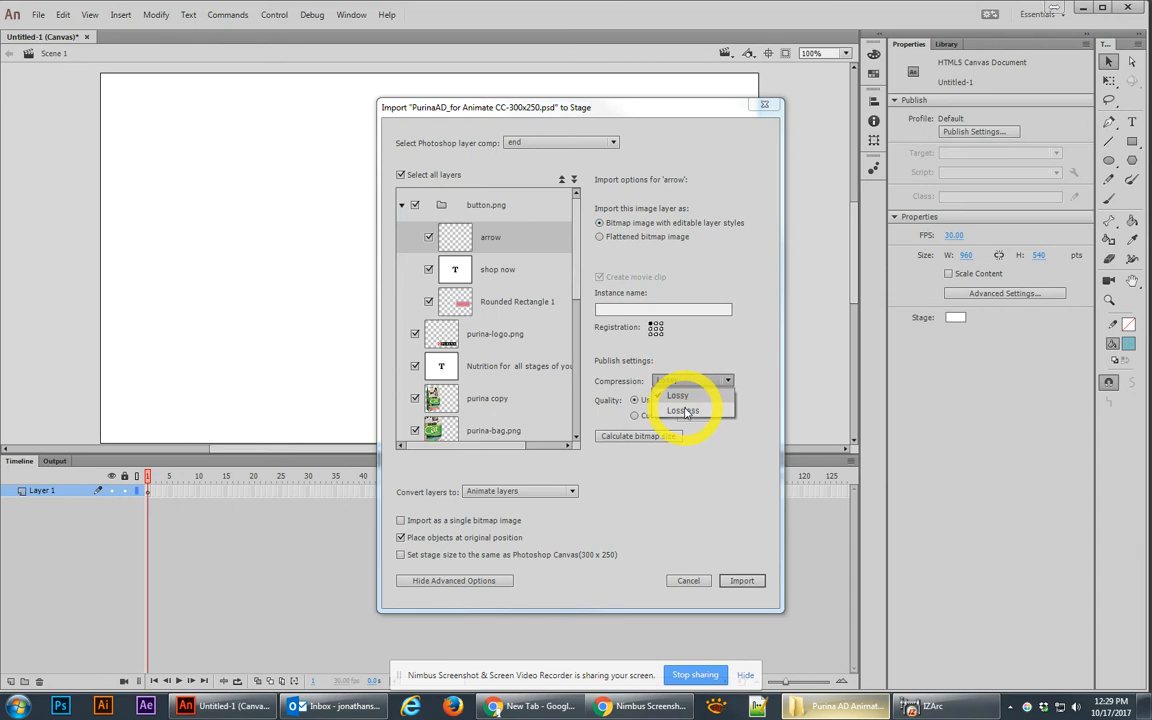
pyautogui.click(690, 412)
# Set the shop now layer to import as editable text and Rounded Rectangle 1 as editable paths and layer styles with Lossless compression
pyautogui.click(507, 272)
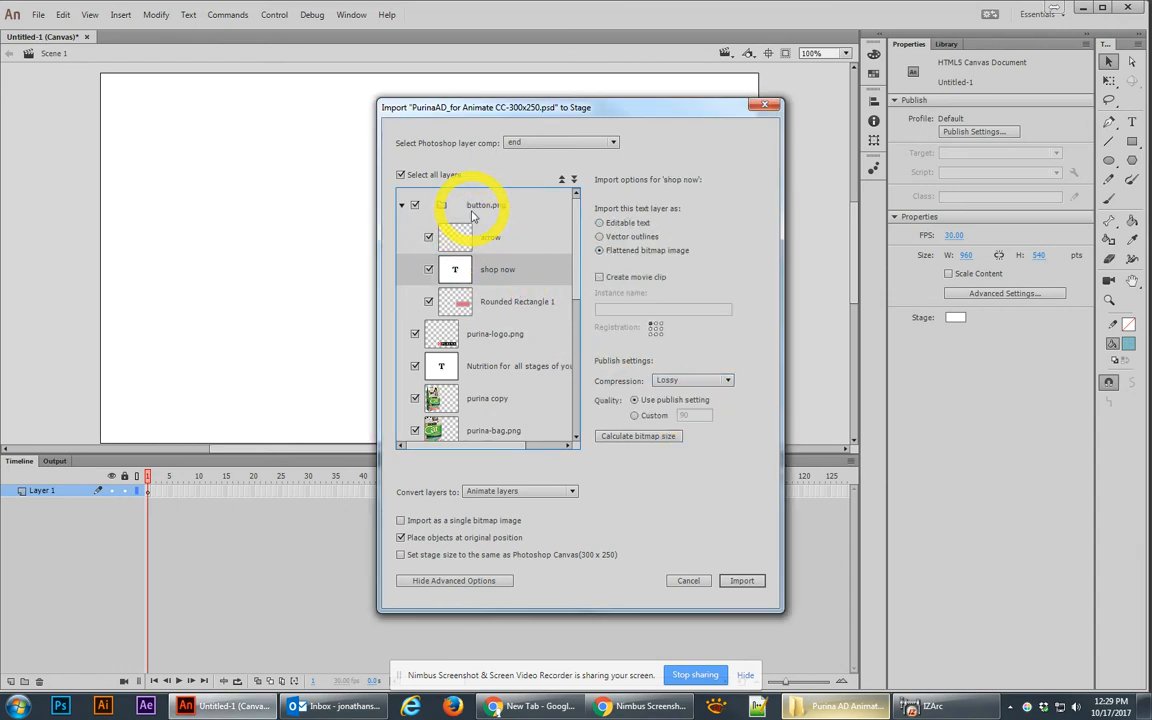
pyautogui.click(629, 226)
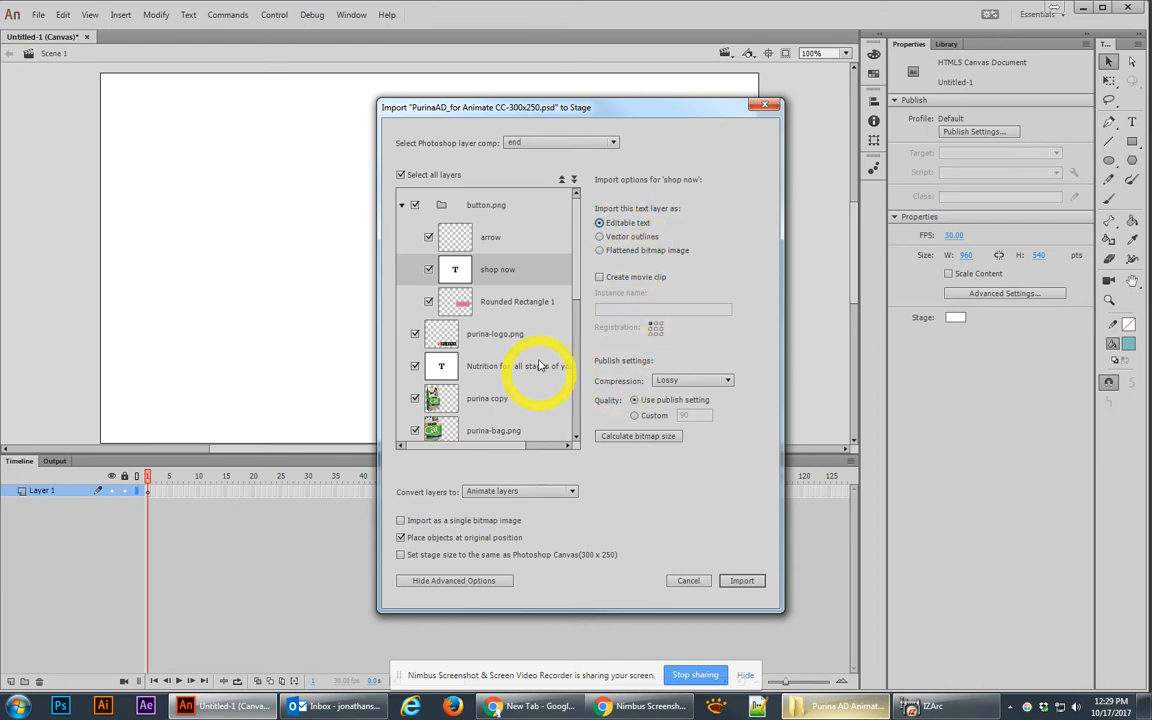
pyautogui.click(466, 305)
pyautogui.click(636, 400)
pyautogui.click(690, 381)
pyautogui.click(677, 412)
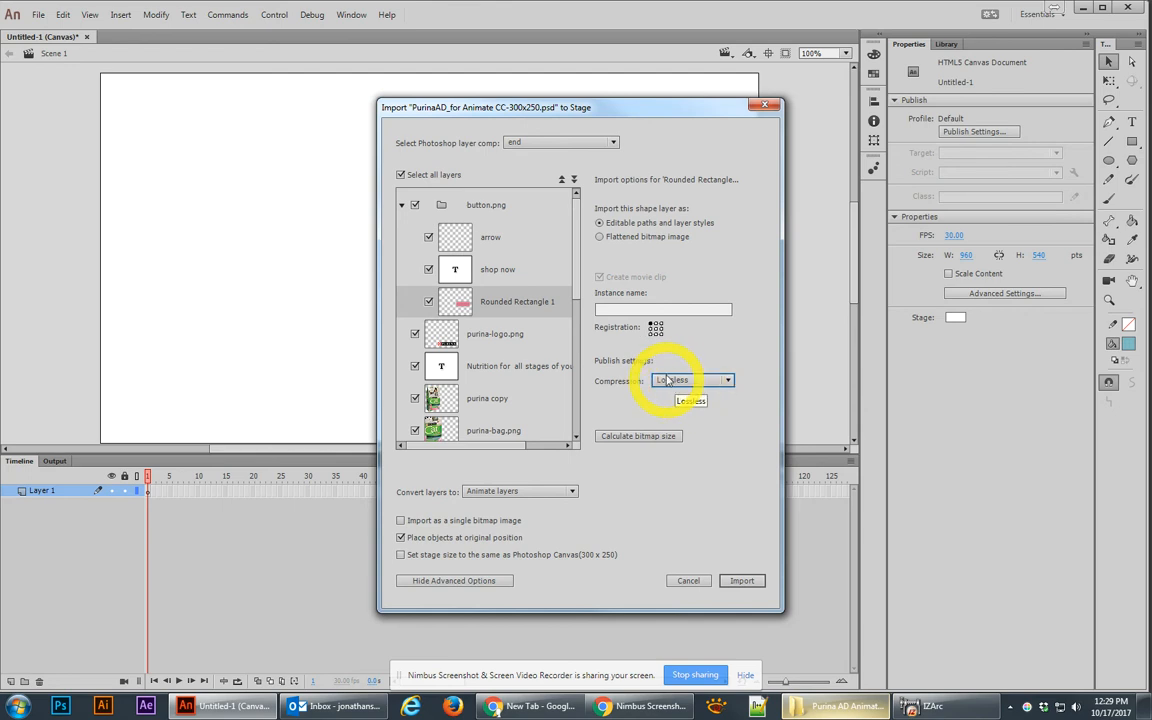
# Set purina-logo.png to import as a bitmap with editable layer styles and Lossless compression, and the Nutrition layer as editable text
pyautogui.click(462, 338)
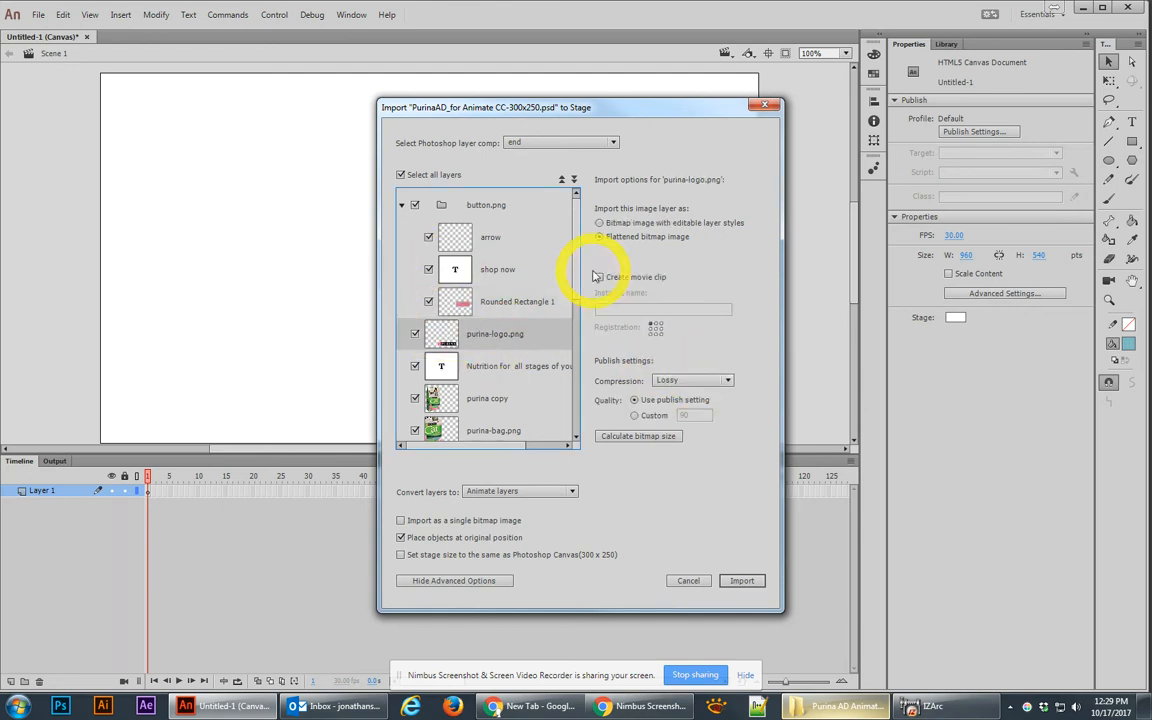
pyautogui.click(600, 222)
pyautogui.click(684, 381)
pyautogui.click(675, 410)
pyautogui.click(441, 367)
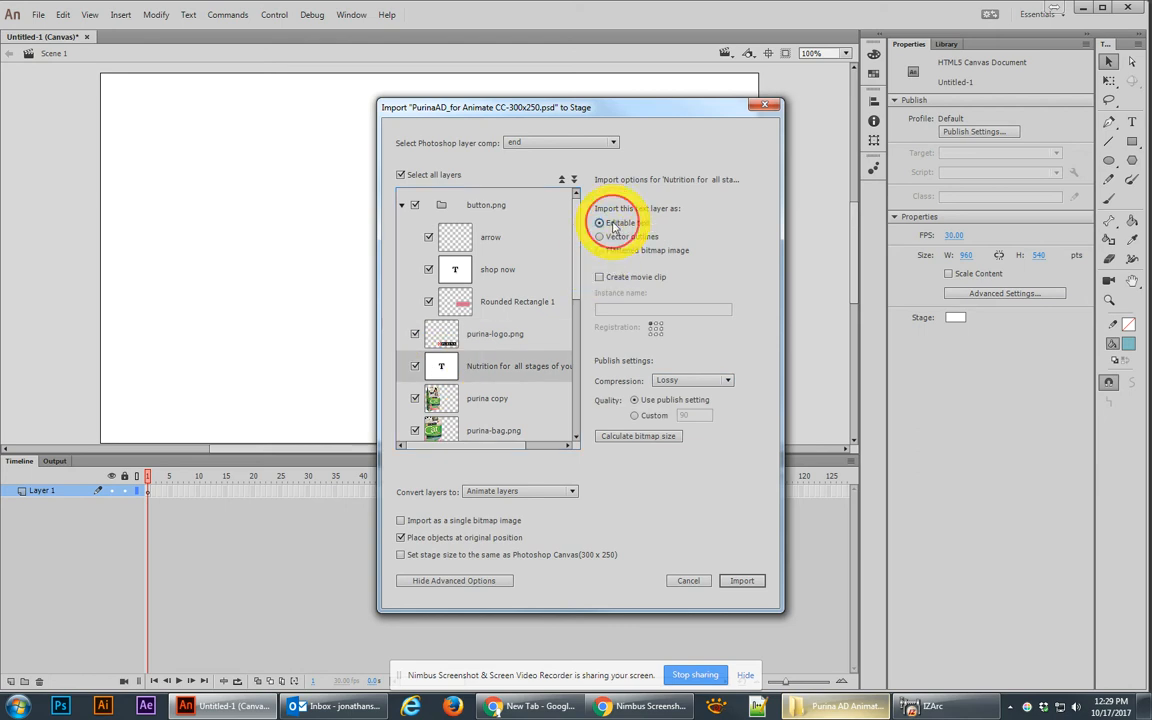
# Set the purina copy and purina-bag.png layers to import as bitmaps with editable layer styles and Lossless compression
pyautogui.click(425, 398)
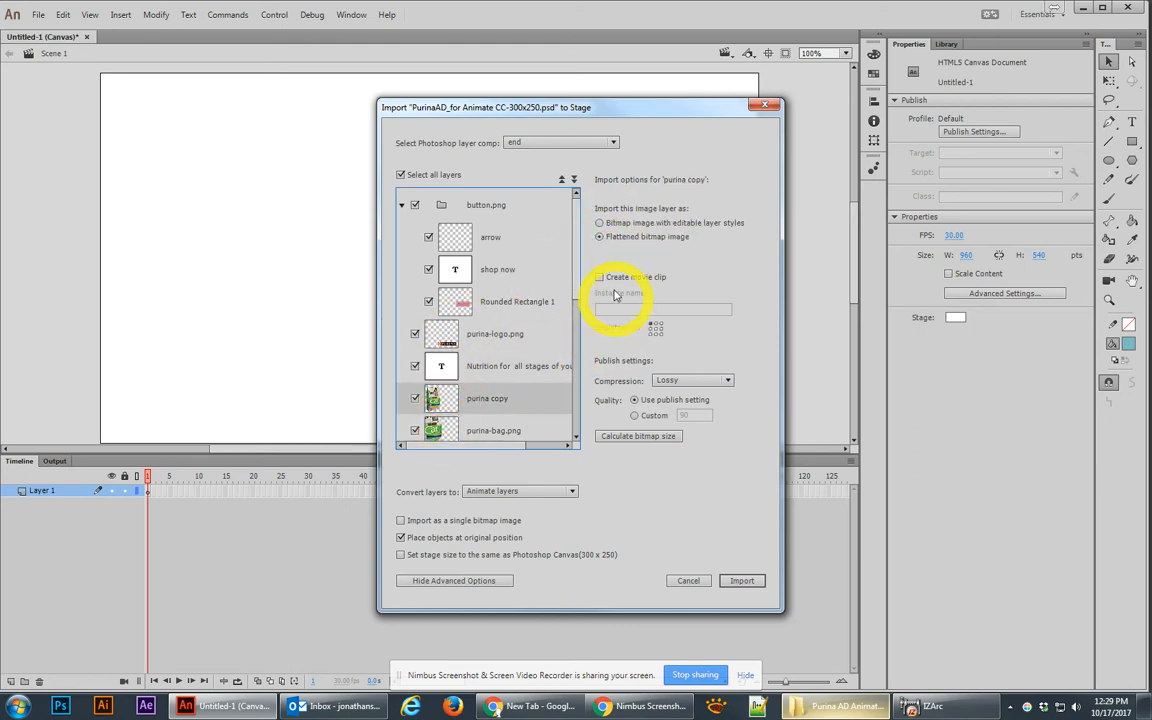
pyautogui.click(600, 222)
pyautogui.click(690, 381)
pyautogui.click(682, 409)
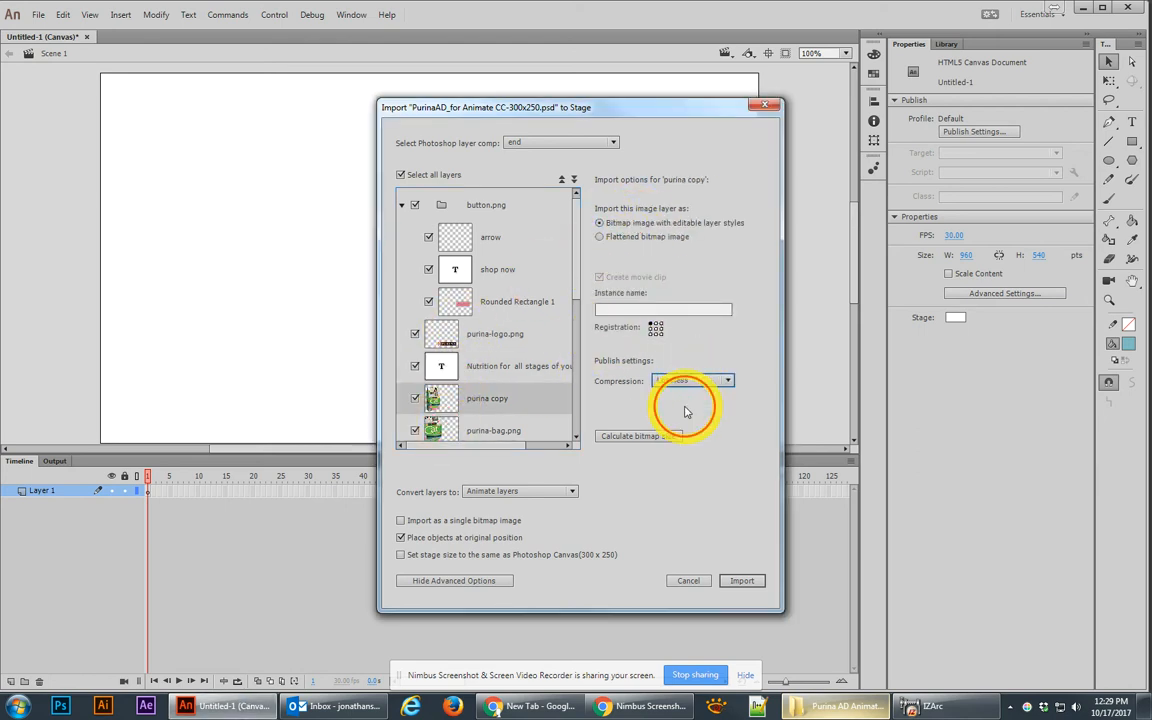
pyautogui.click(432, 430)
pyautogui.click(612, 225)
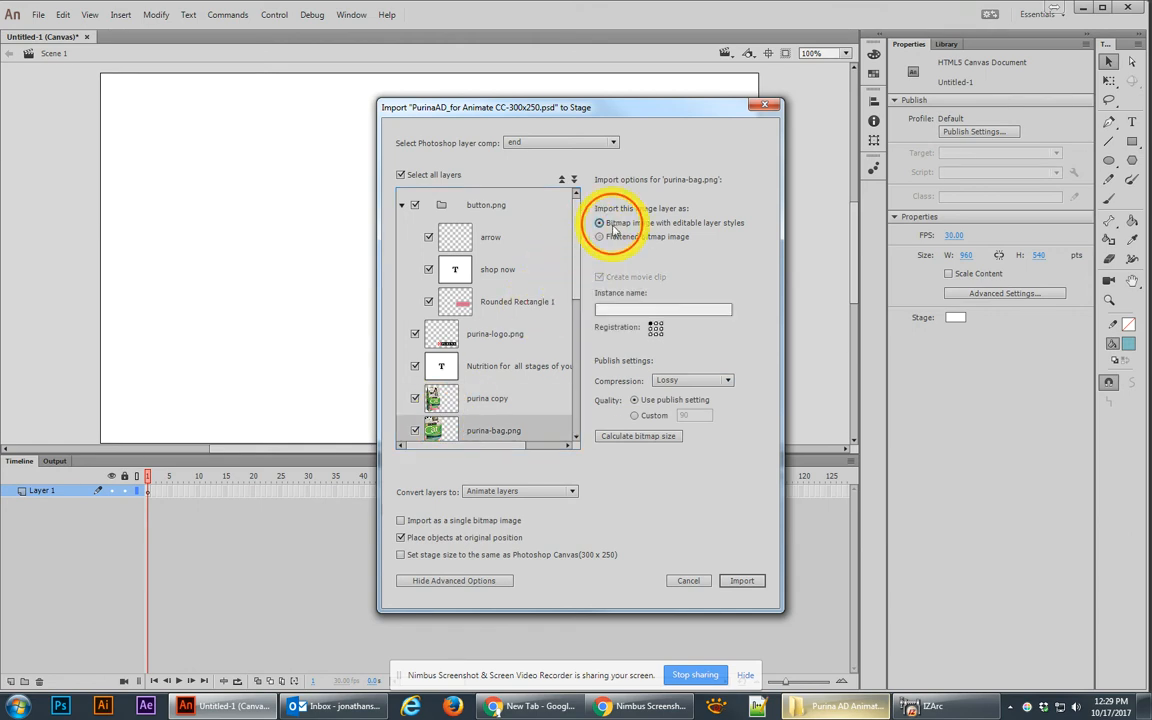
pyautogui.click(679, 382)
pyautogui.click(679, 402)
pyautogui.click(681, 381)
pyautogui.click(680, 407)
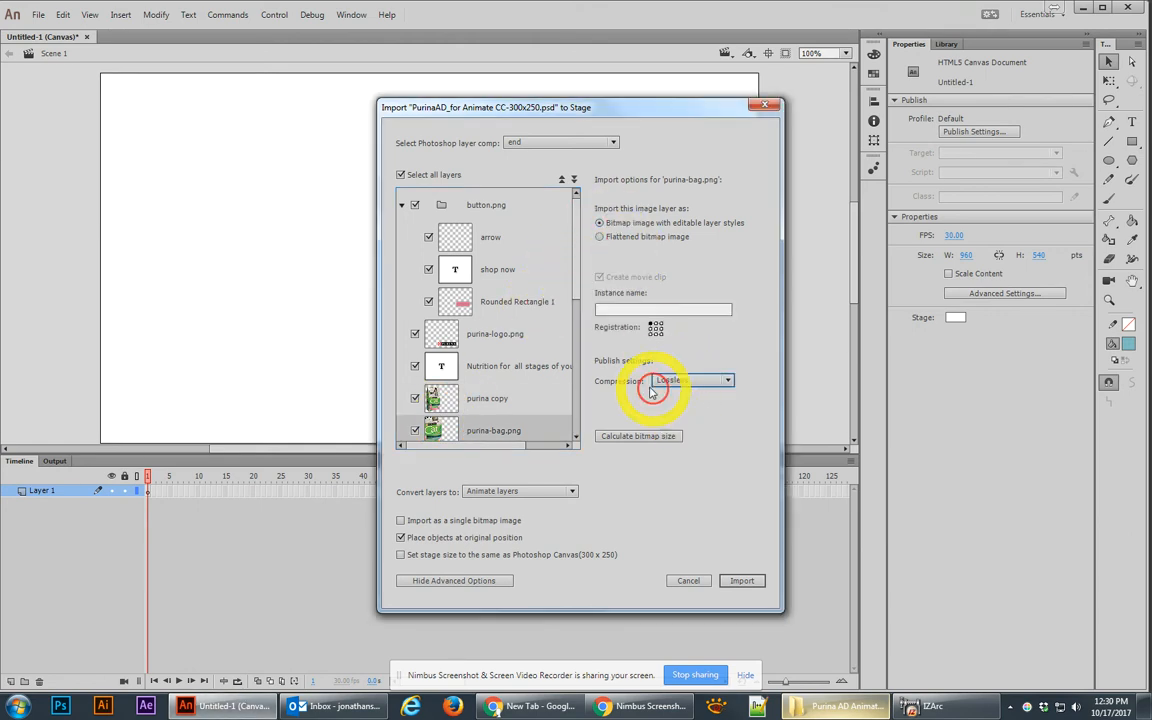
# Make the button.png group a movie clip with instance name "button" and name the purina-logo.png instance "logo"
pyautogui.click(425, 206)
pyautogui.click(600, 278)
pyautogui.click(613, 308)
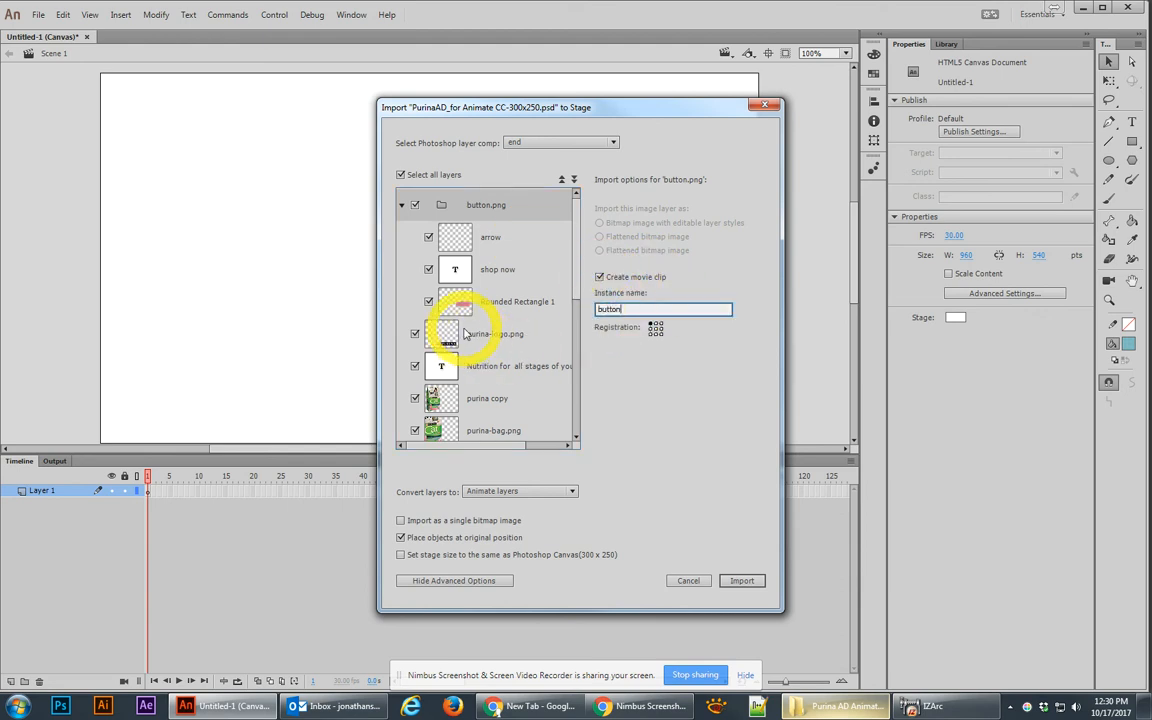
pyautogui.click(530, 340)
pyautogui.click(598, 295)
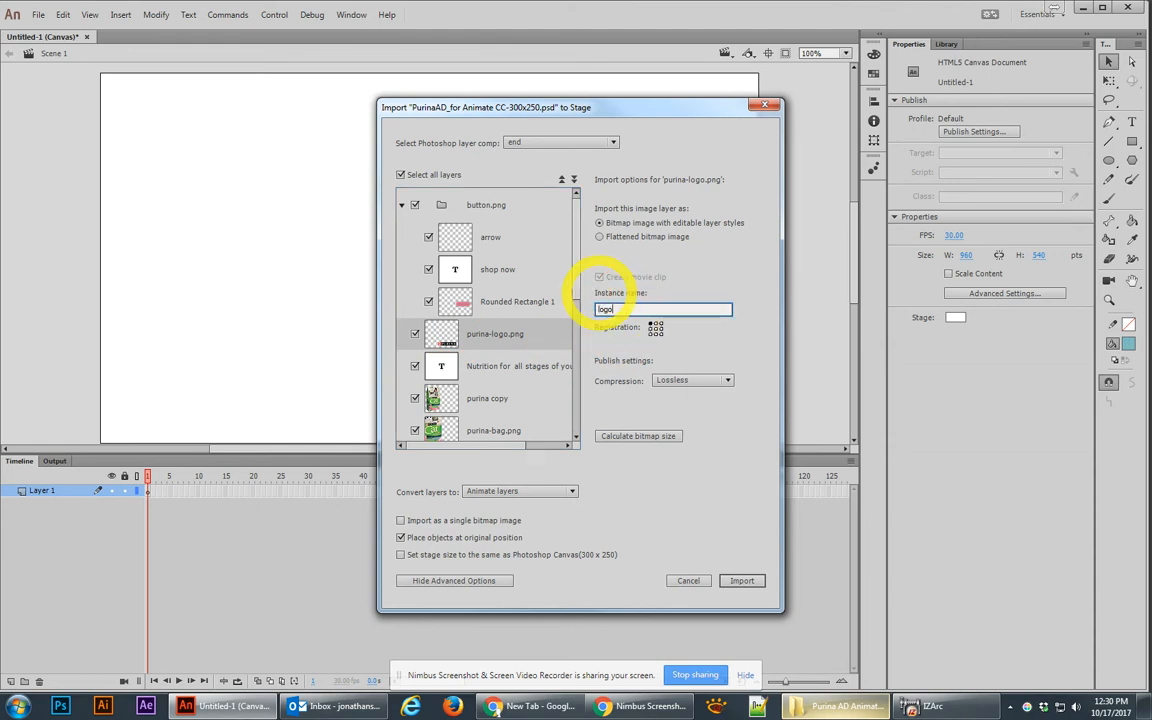
# Create a movie clip from the Nutrition text layer with the instance name "text3"
pyautogui.click(447, 368)
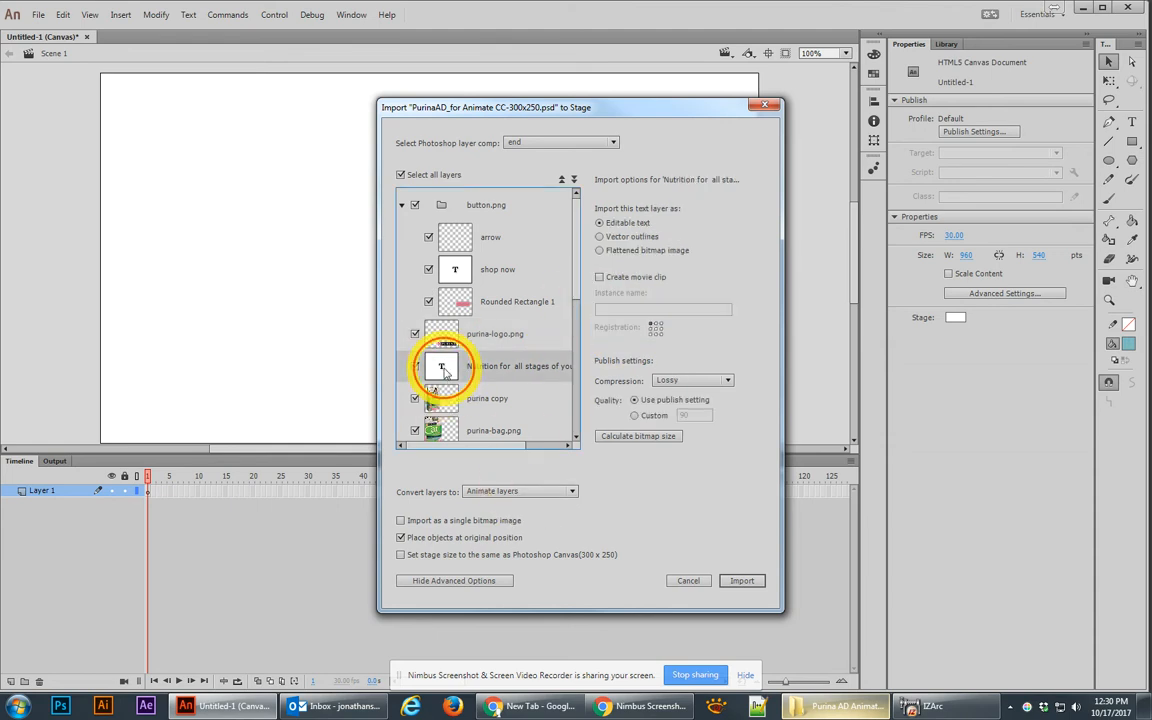
pyautogui.click(599, 278)
pyautogui.click(609, 310)
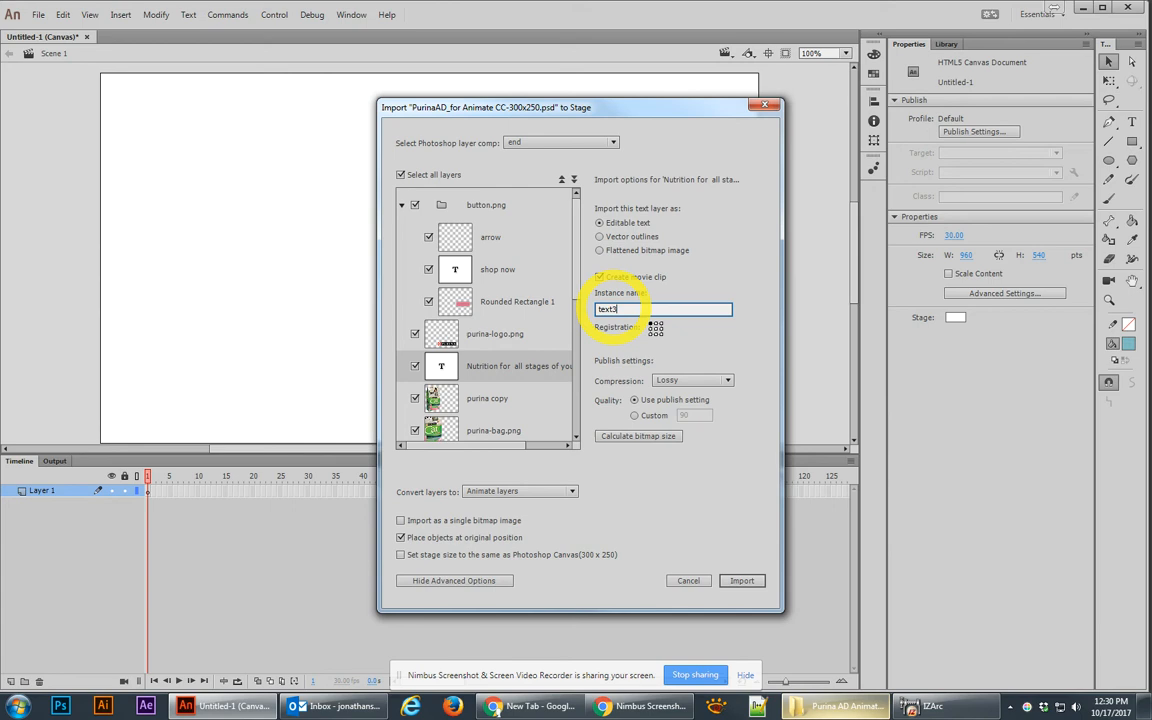
# Exclude the purina copy layer from the import and enter an instance name for the purina-bag.png movie clip
pyautogui.click(485, 399)
pyautogui.scroll(-1, 490, 400)
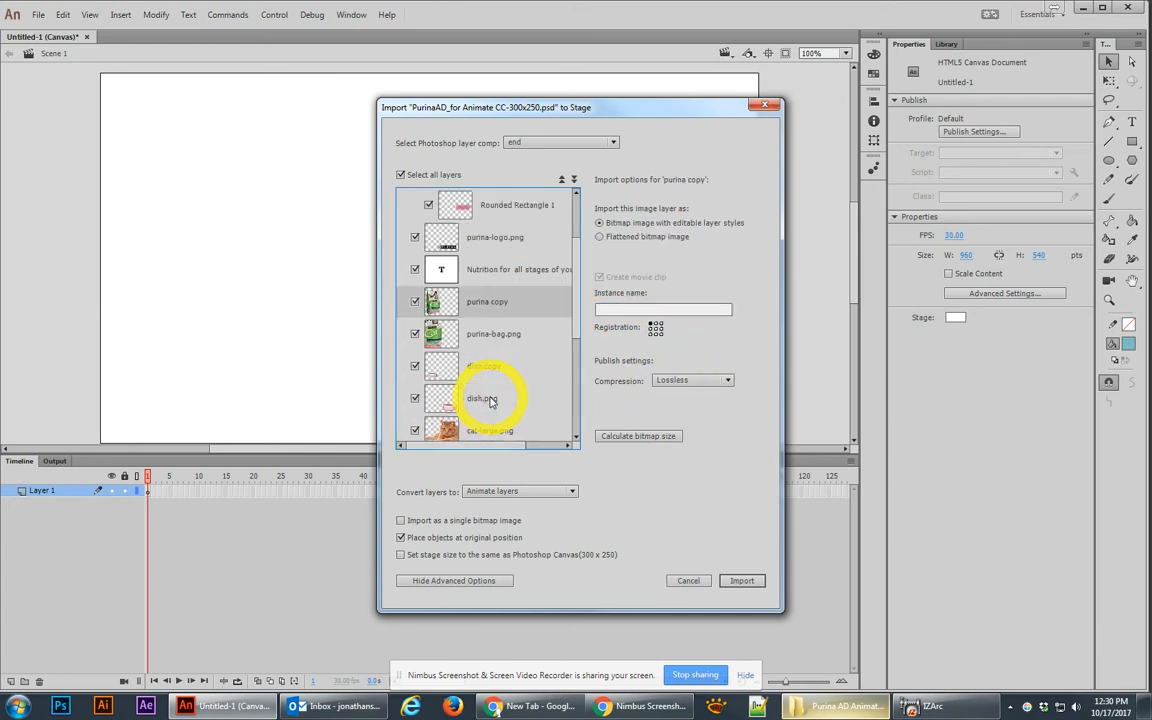
pyautogui.scroll(-1, 485, 395)
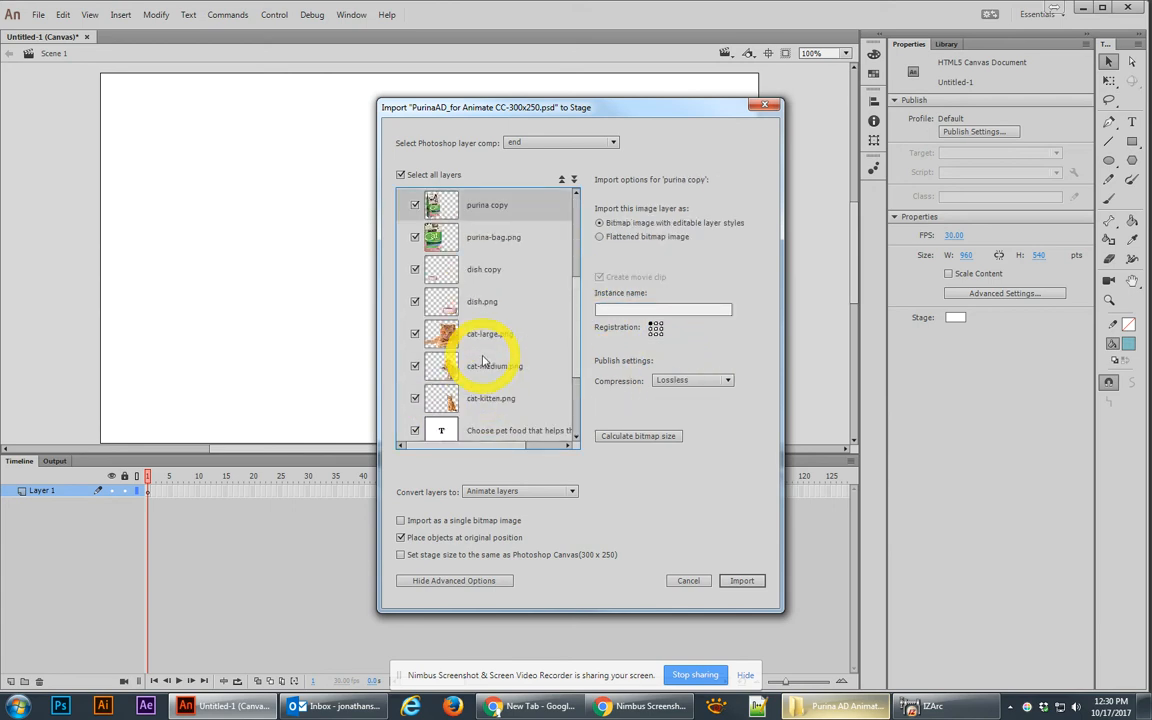
pyautogui.click(415, 207)
pyautogui.click(440, 244)
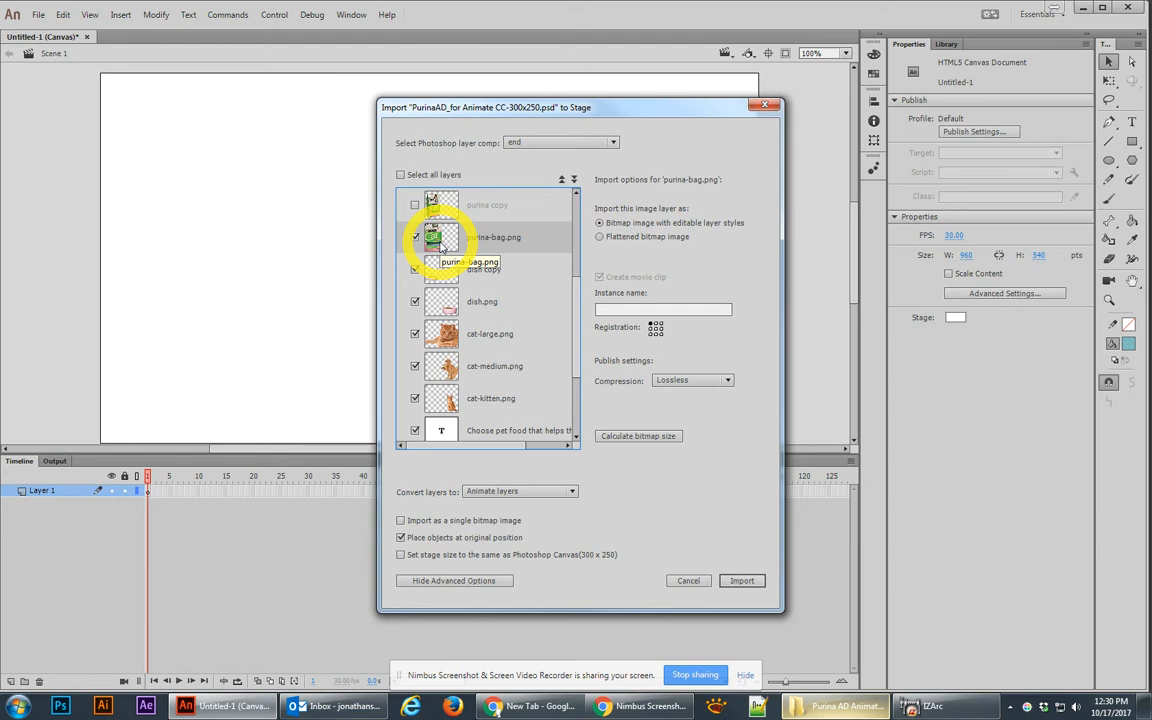
pyautogui.click(607, 310)
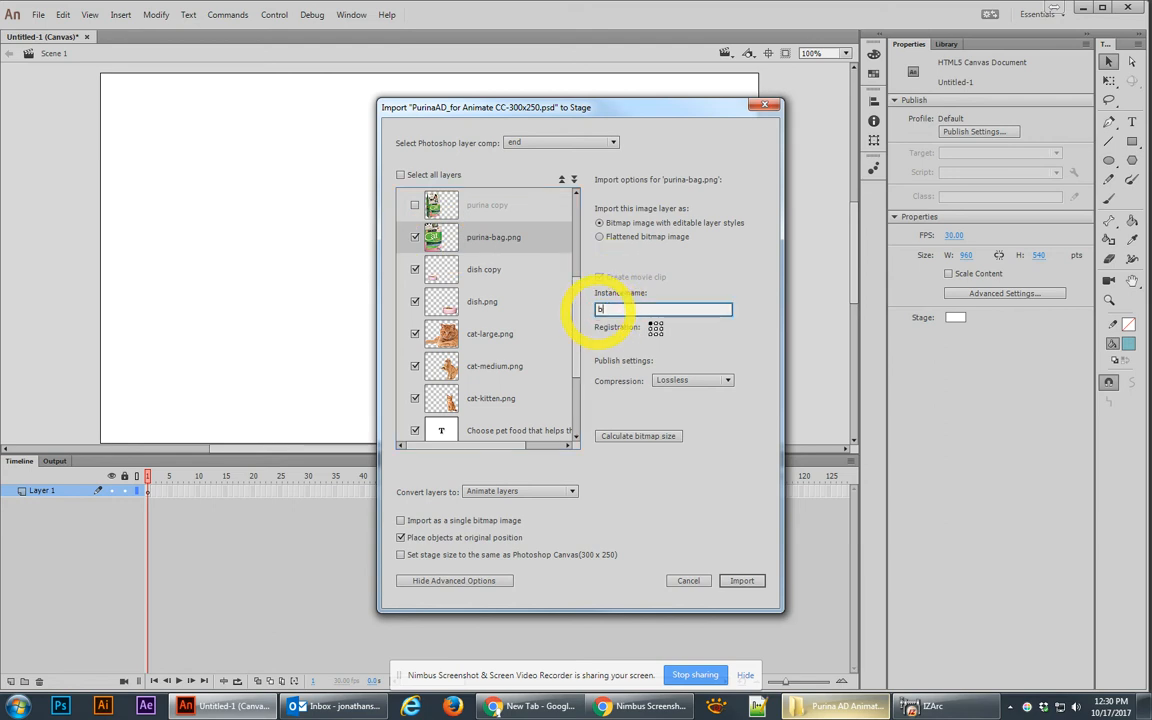
# Exclude the dish copy layer and set dish.png to a movie clip named "dish" with editable layer styles and Lossless compression
pyautogui.click(438, 267)
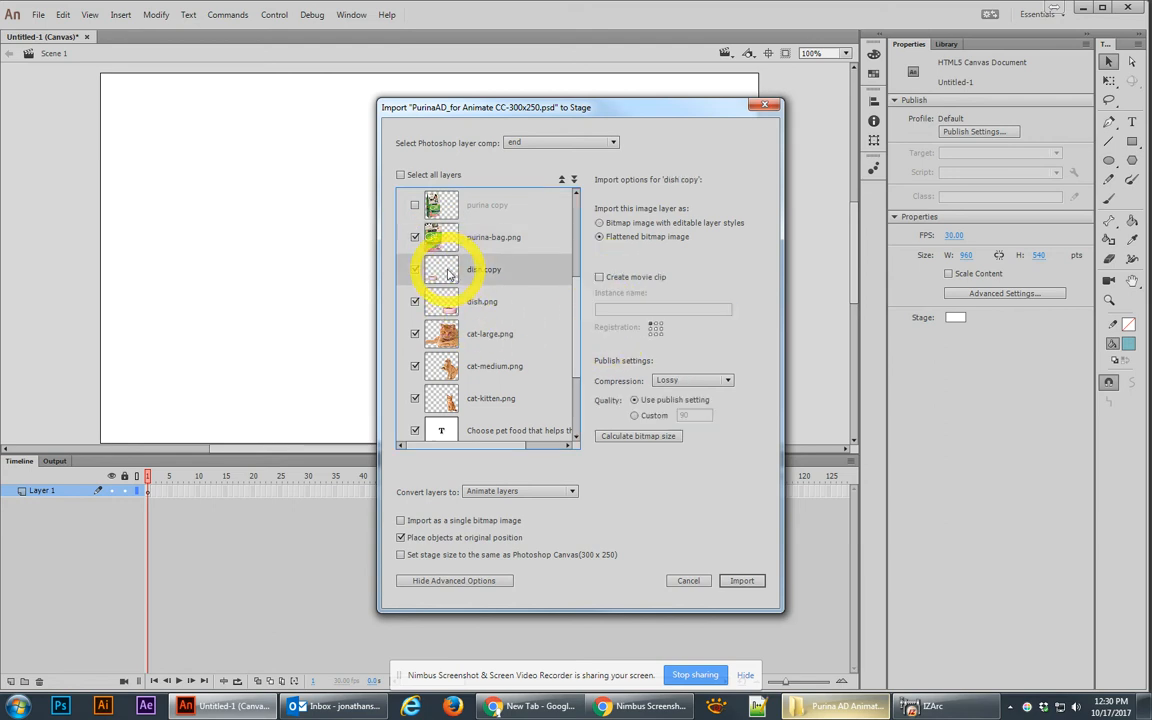
pyautogui.click(415, 272)
pyautogui.click(468, 305)
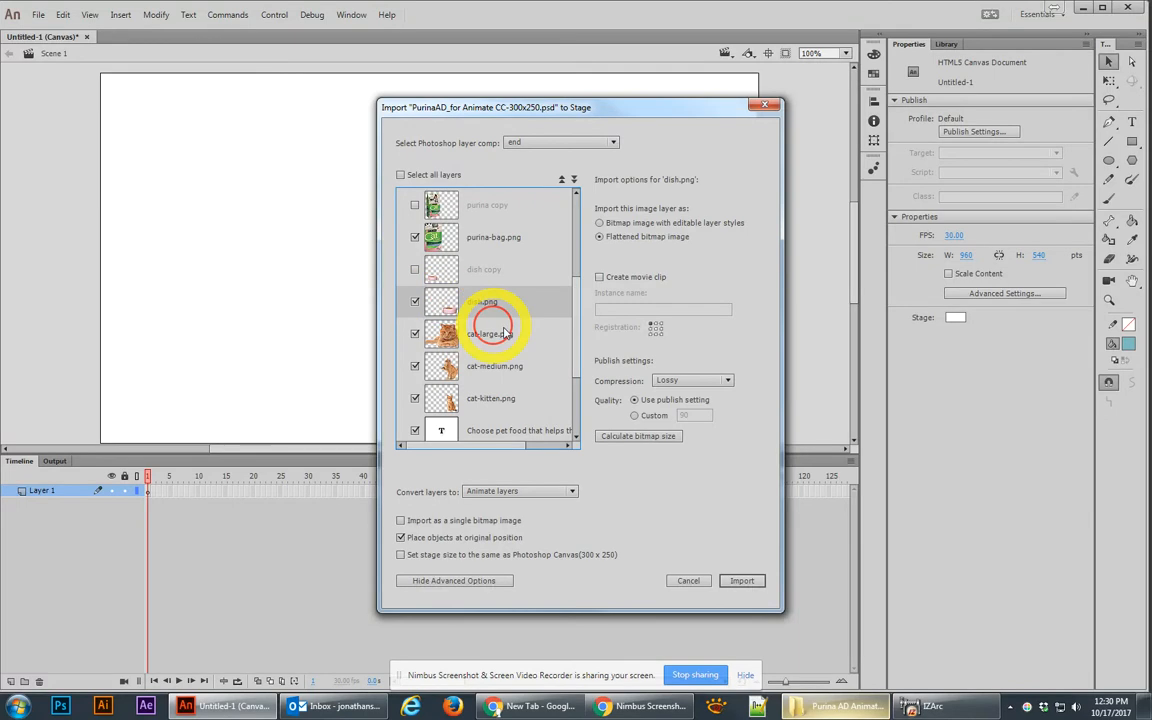
pyautogui.click(600, 278)
pyautogui.click(606, 306)
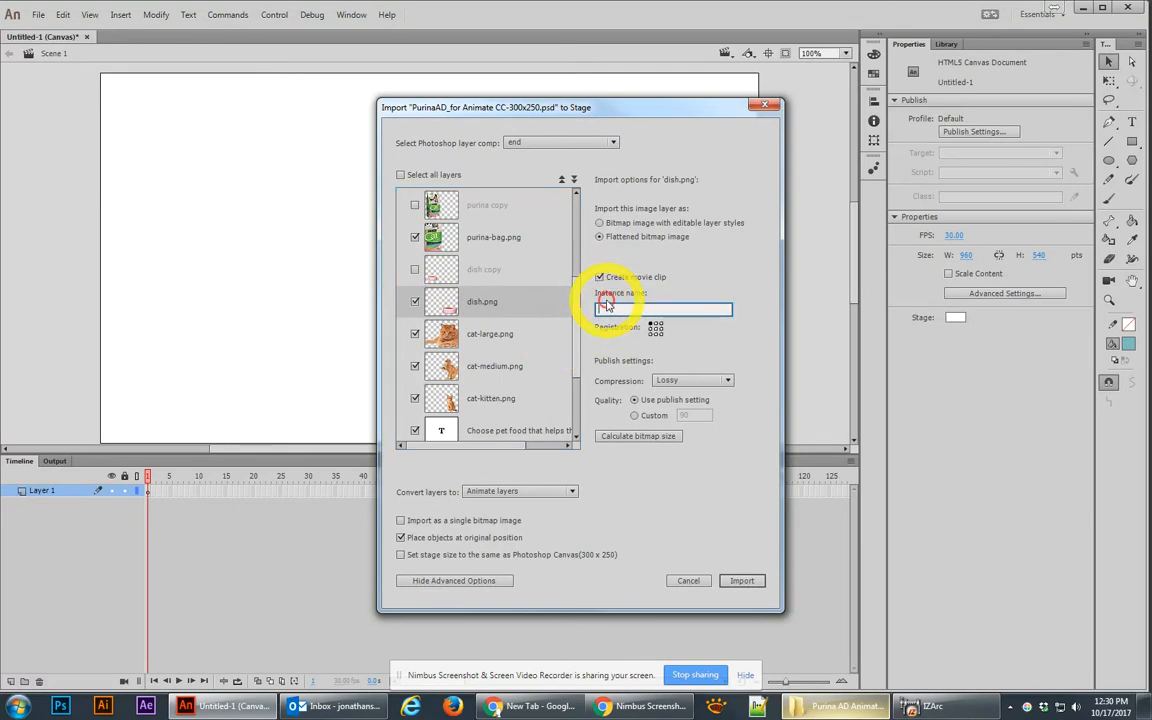
pyautogui.click(645, 223)
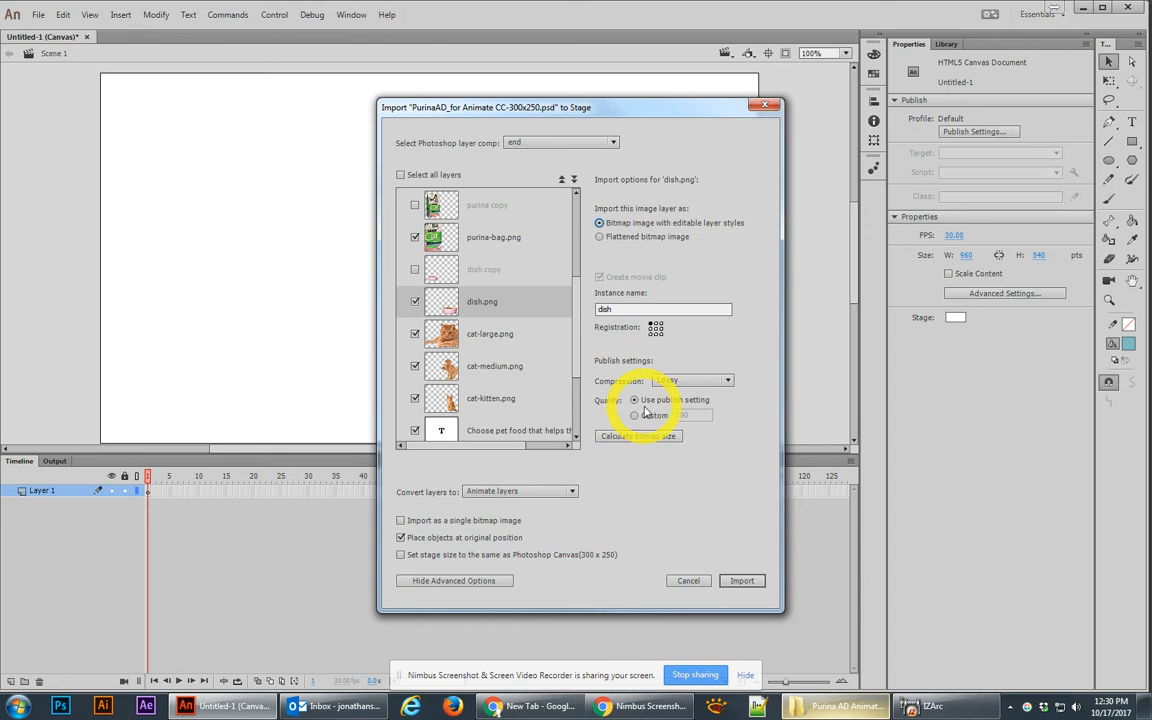
pyautogui.click(690, 380)
pyautogui.click(675, 412)
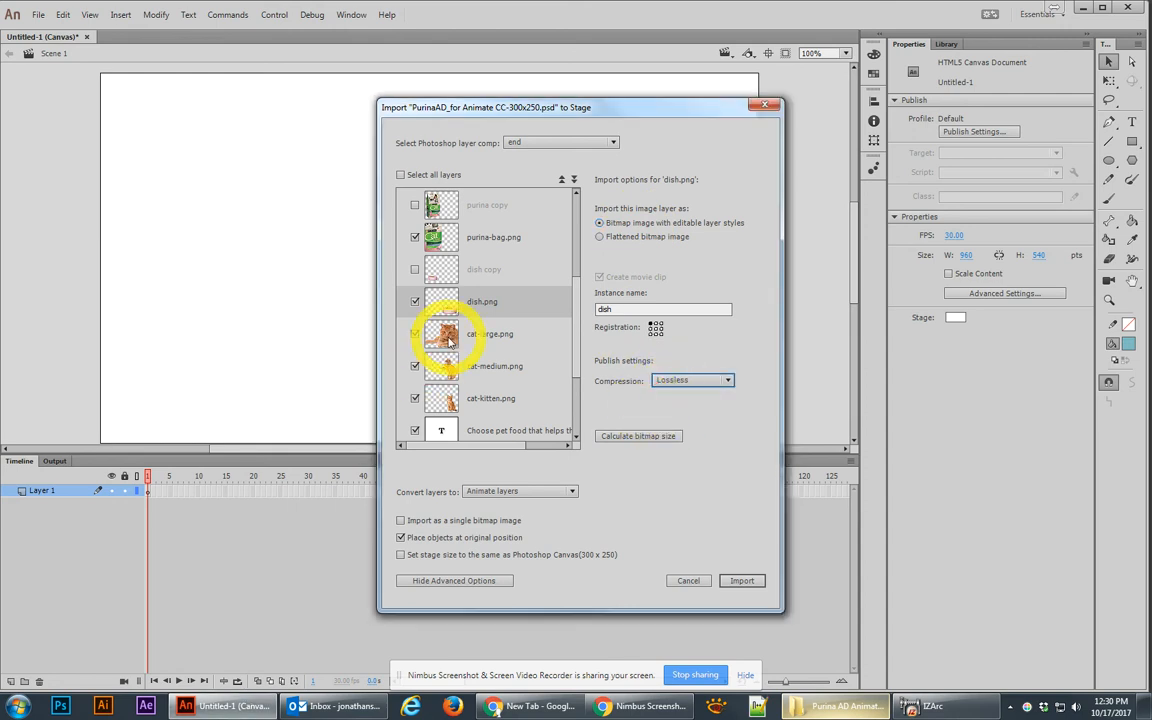
# Make cat-large.png a movie clip with the instance name "cat large" and Lossless compression
pyautogui.click(445, 334)
pyautogui.click(603, 281)
pyautogui.click(597, 309)
pyautogui.write('cat large')
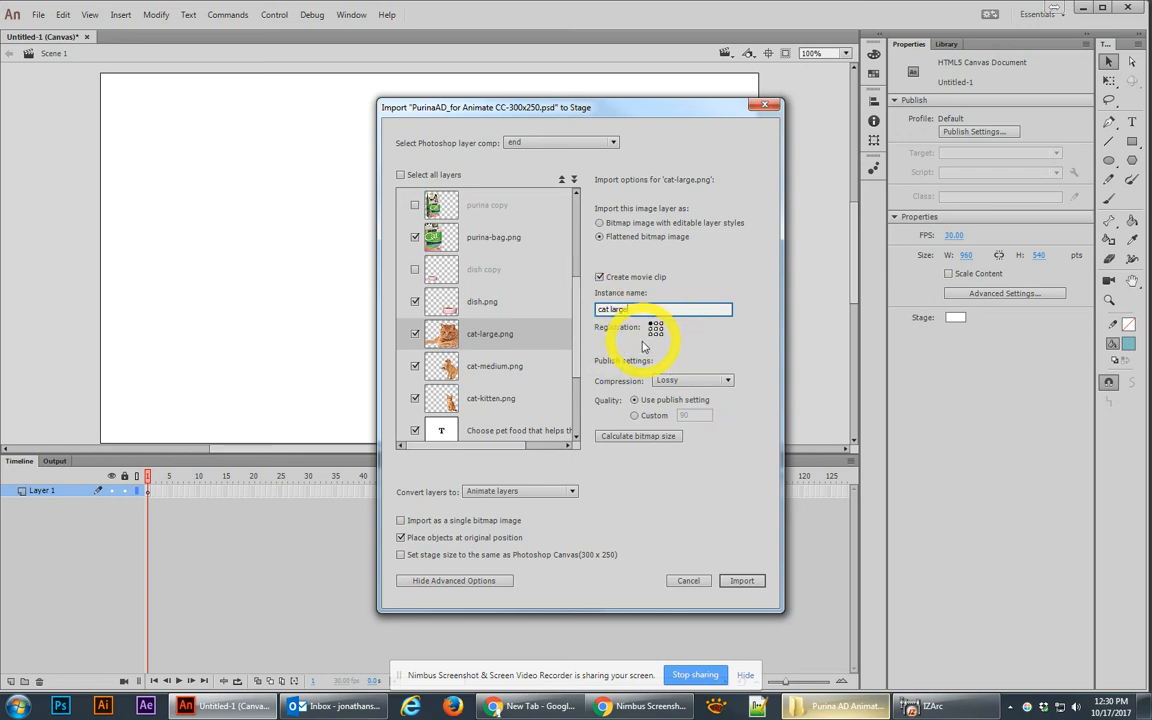
pyautogui.click(680, 381)
pyautogui.click(681, 405)
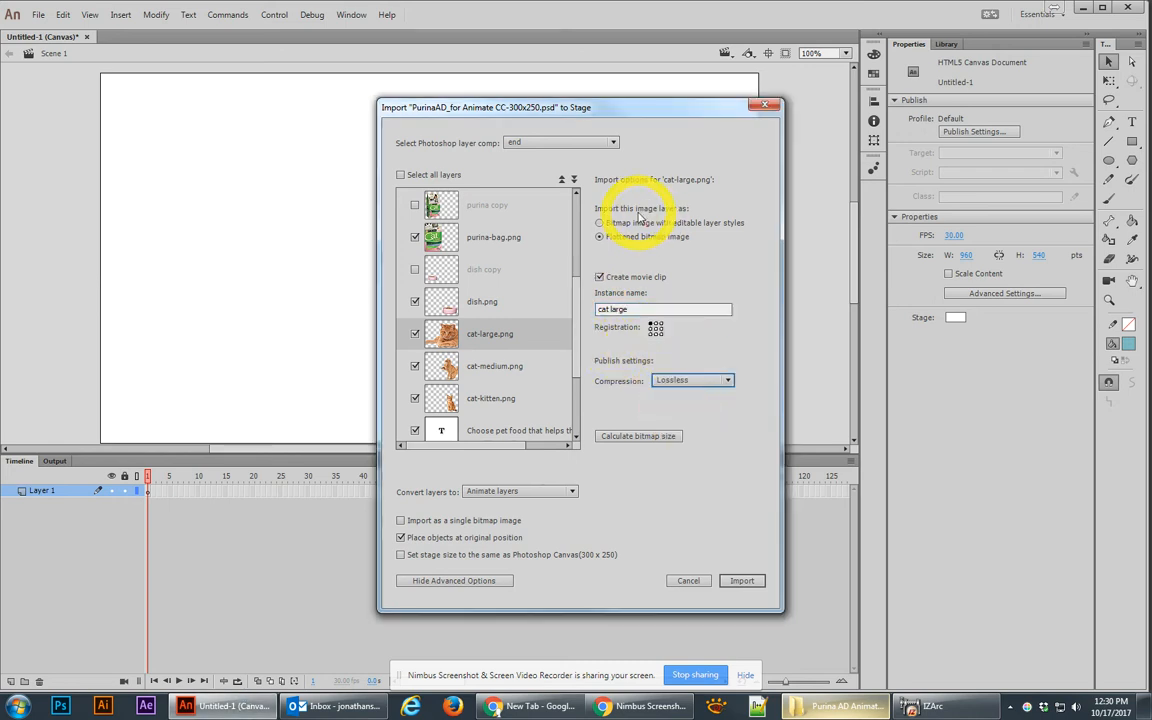
# Set cat-medium.png to a bitmap with editable layer styles, Lossless compression and the instance name "cat_med"
pyautogui.click(445, 366)
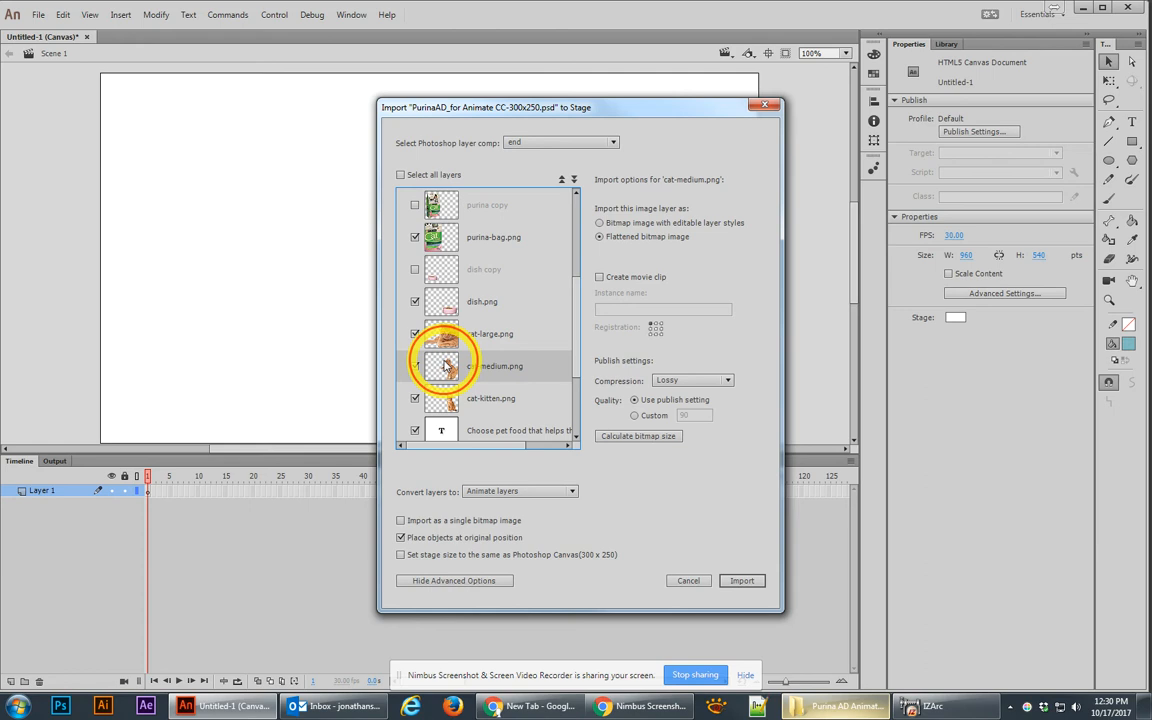
pyautogui.click(599, 223)
pyautogui.click(690, 381)
pyautogui.click(678, 410)
pyautogui.click(688, 310)
pyautogui.write('c')
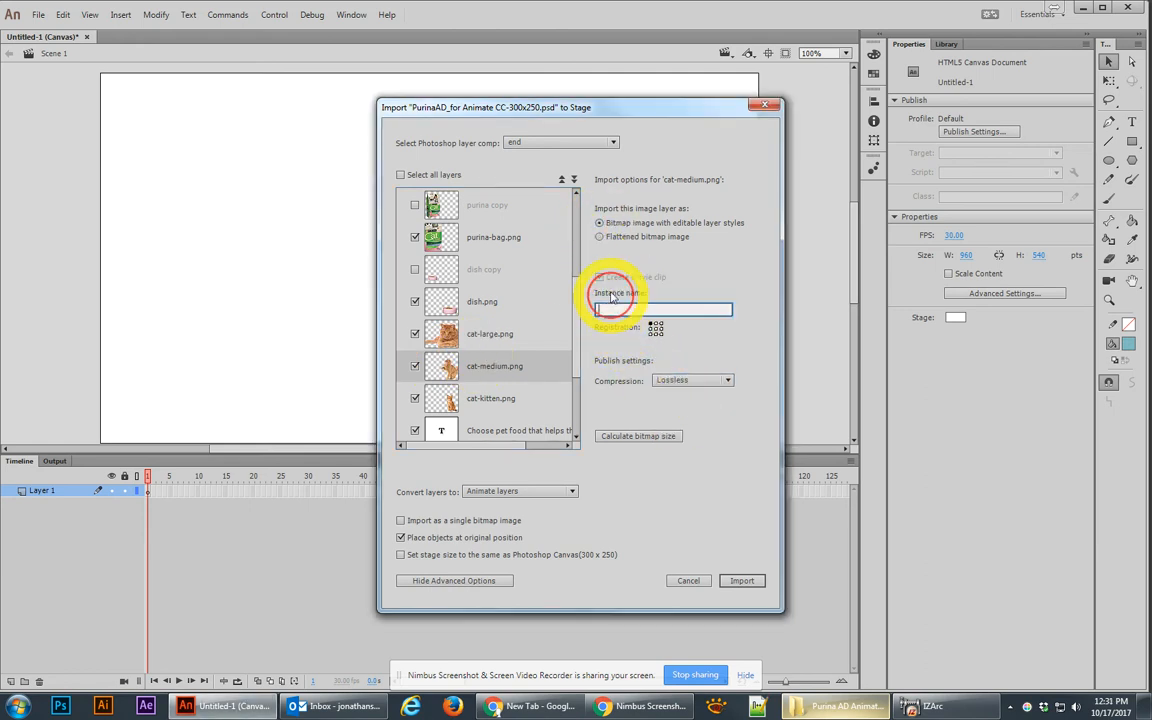
pyautogui.write('at_med')
# Make cat-kitten.png a movie clip with instance name "cat sm", then set it to editable layer styles with Lossless compression
pyautogui.click(455, 400)
pyautogui.click(600, 278)
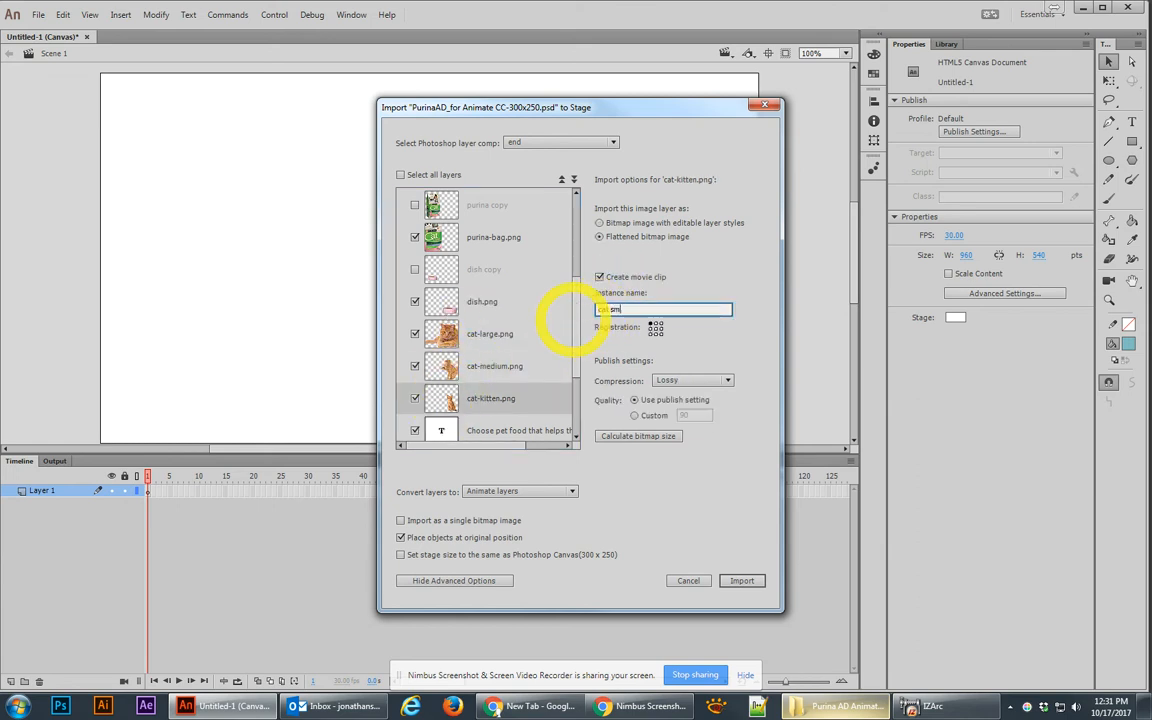
pyautogui.click(645, 234)
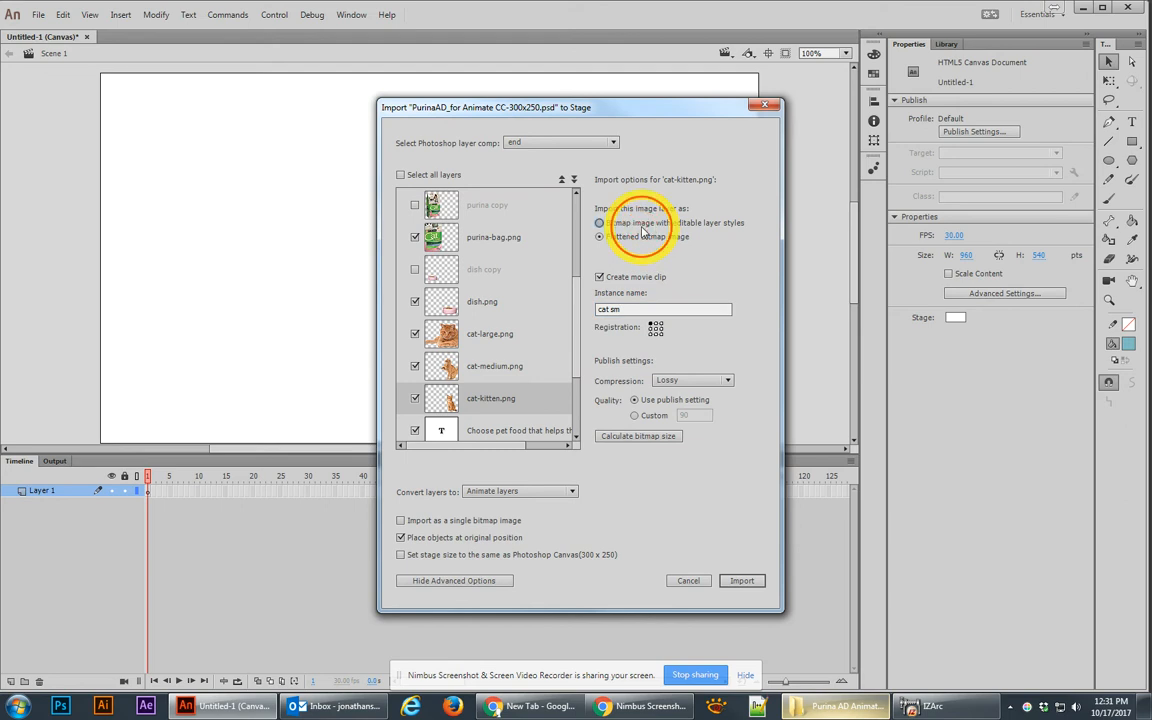
pyautogui.click(700, 381)
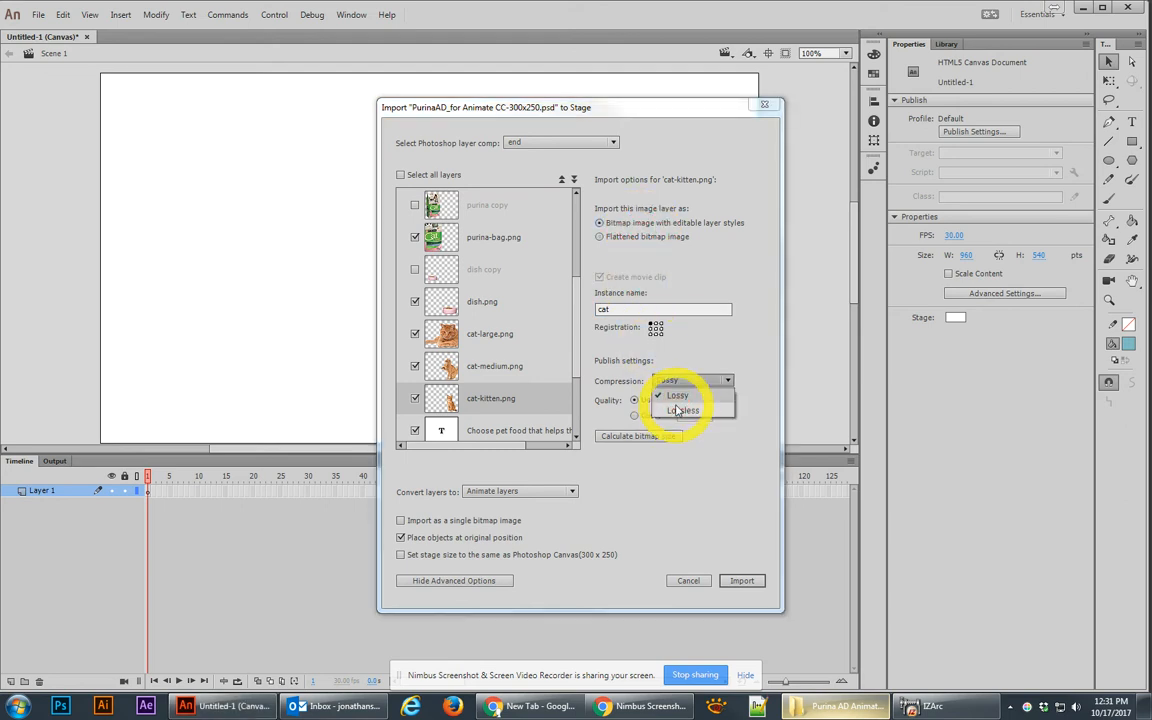
pyautogui.click(679, 410)
pyautogui.scroll(-3, 450, 430)
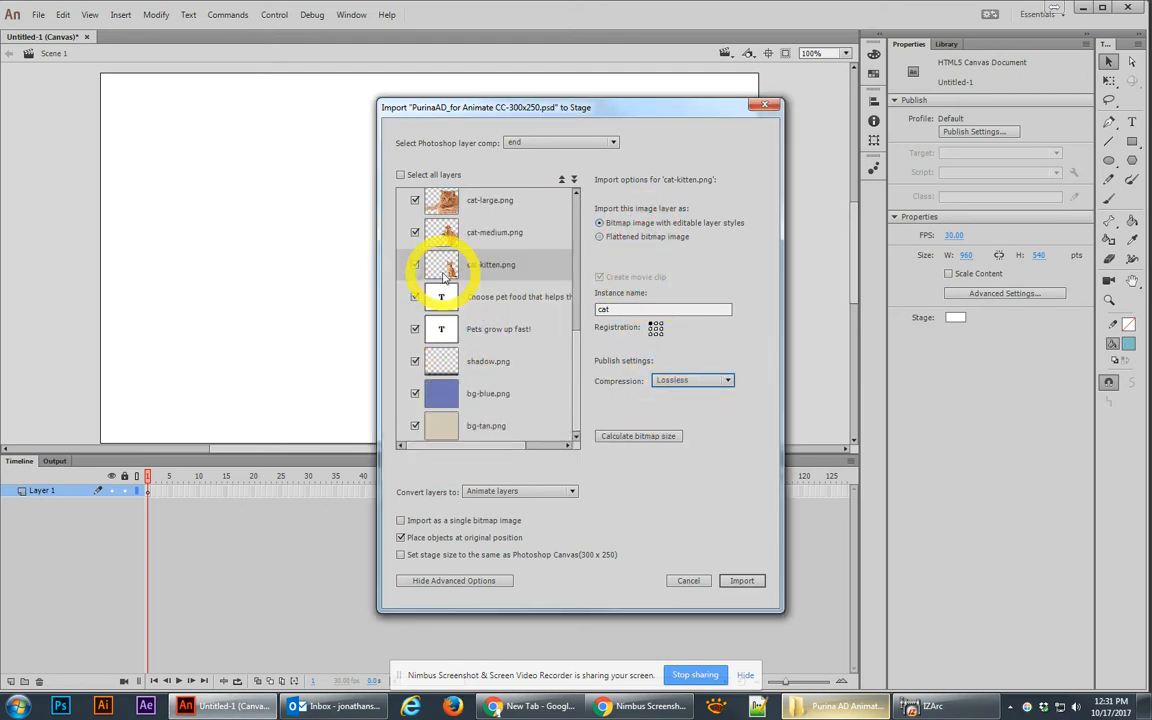
# Import shadow.png, bg-blue.png and bg-tan.png with editable layer styles, and name the background instances "bg-blue" and "bg tan"
pyautogui.click(441, 361)
pyautogui.keyDown('shift'); pyautogui.click(441, 425); pyautogui.keyUp('shift')
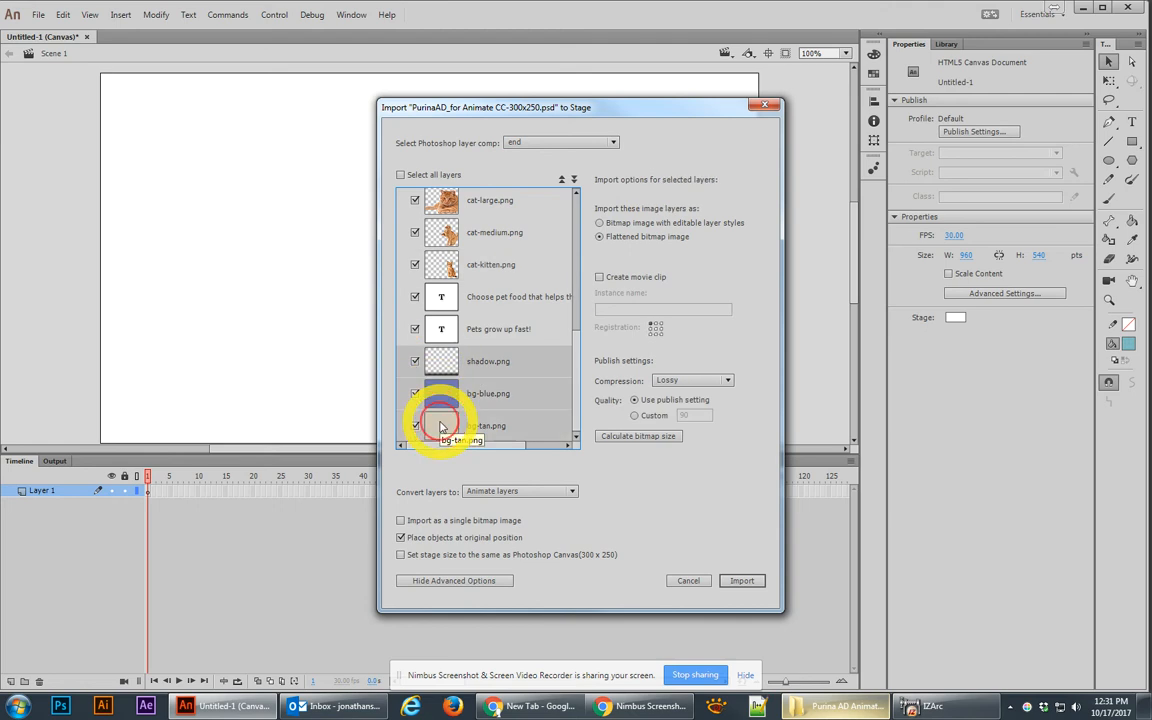
pyautogui.click(617, 222)
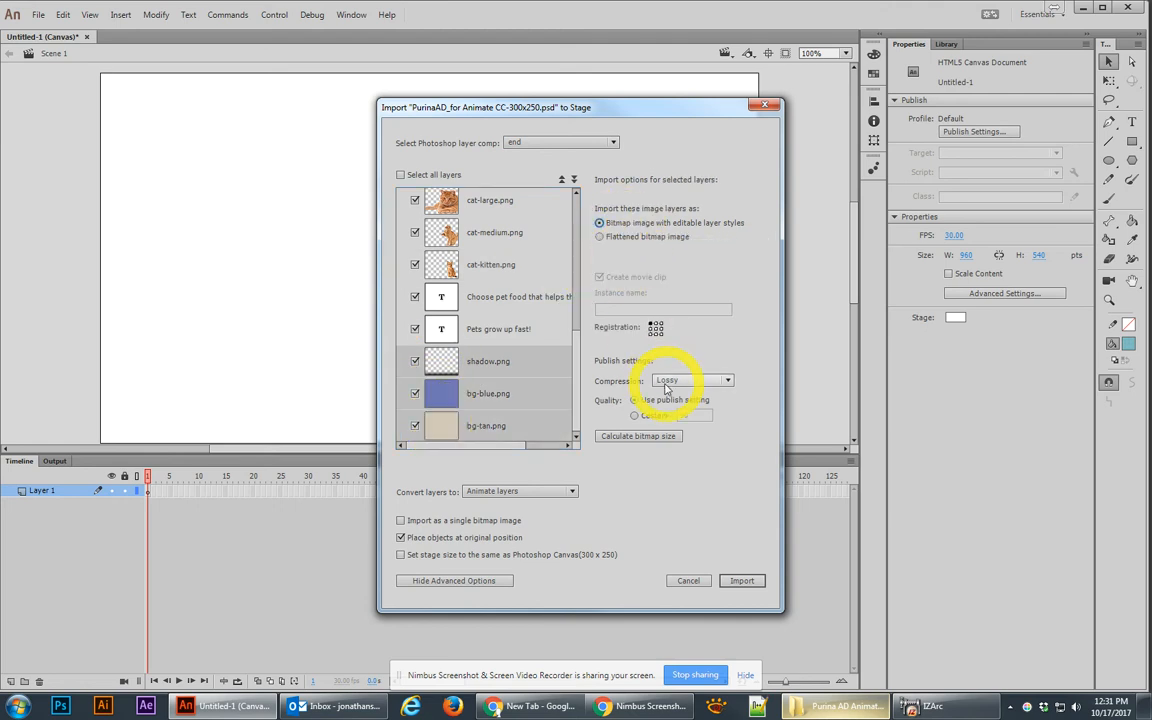
pyautogui.click(446, 399)
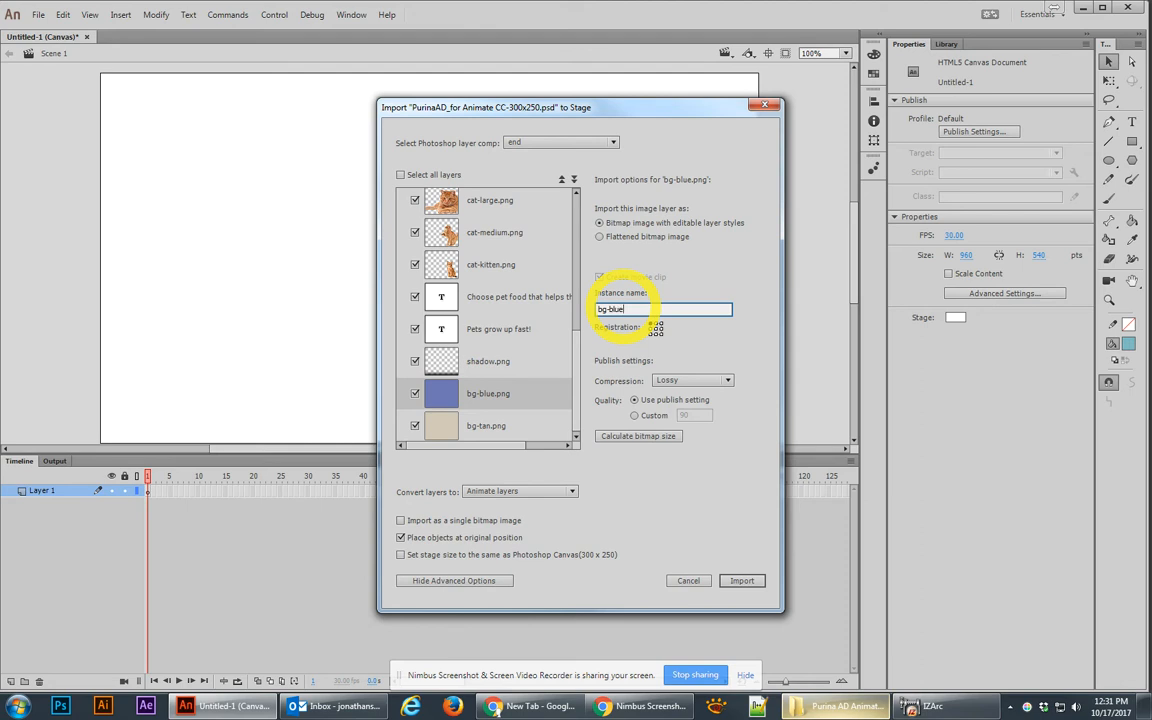
pyautogui.click(488, 420)
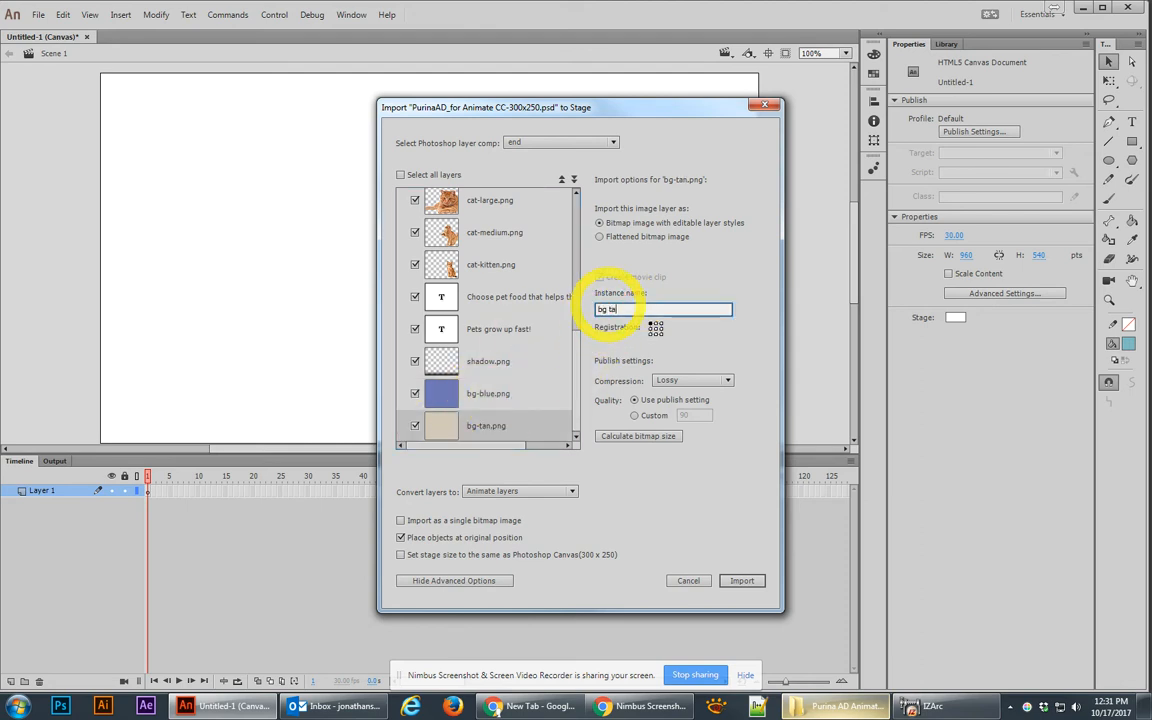
# Set the compression of the bg-tan.png, bg-blue.png and shadow.png layers to Lossless
pyautogui.click(692, 380)
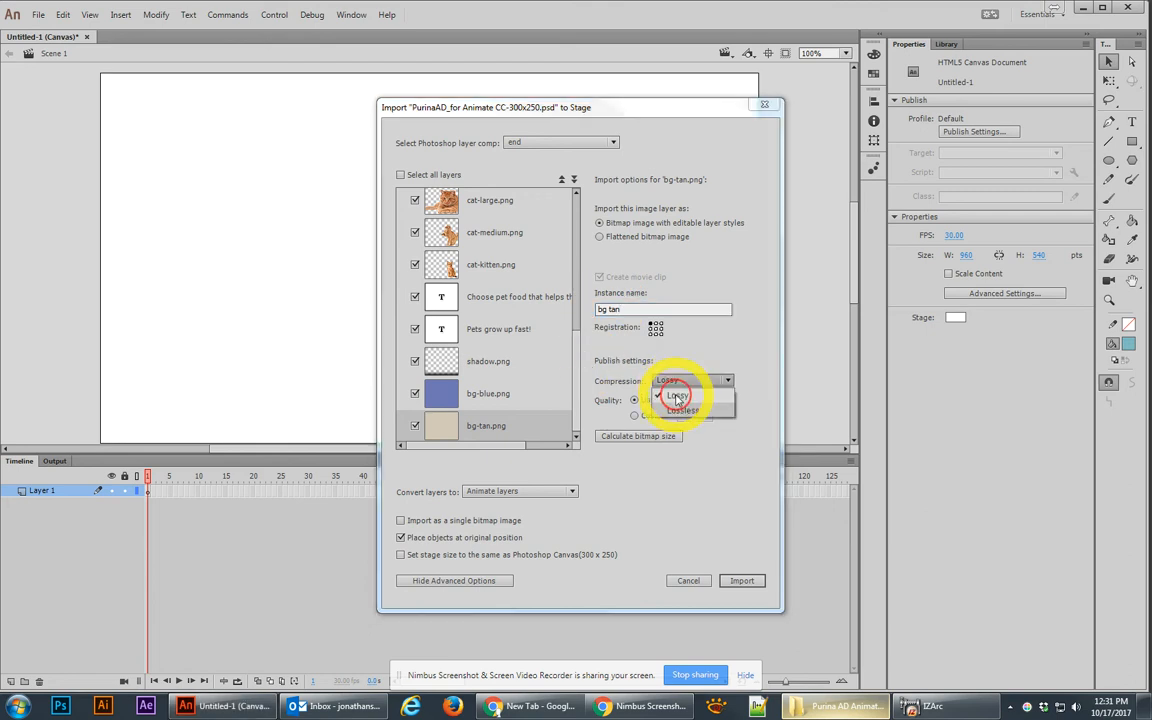
pyautogui.click(682, 411)
pyautogui.click(507, 396)
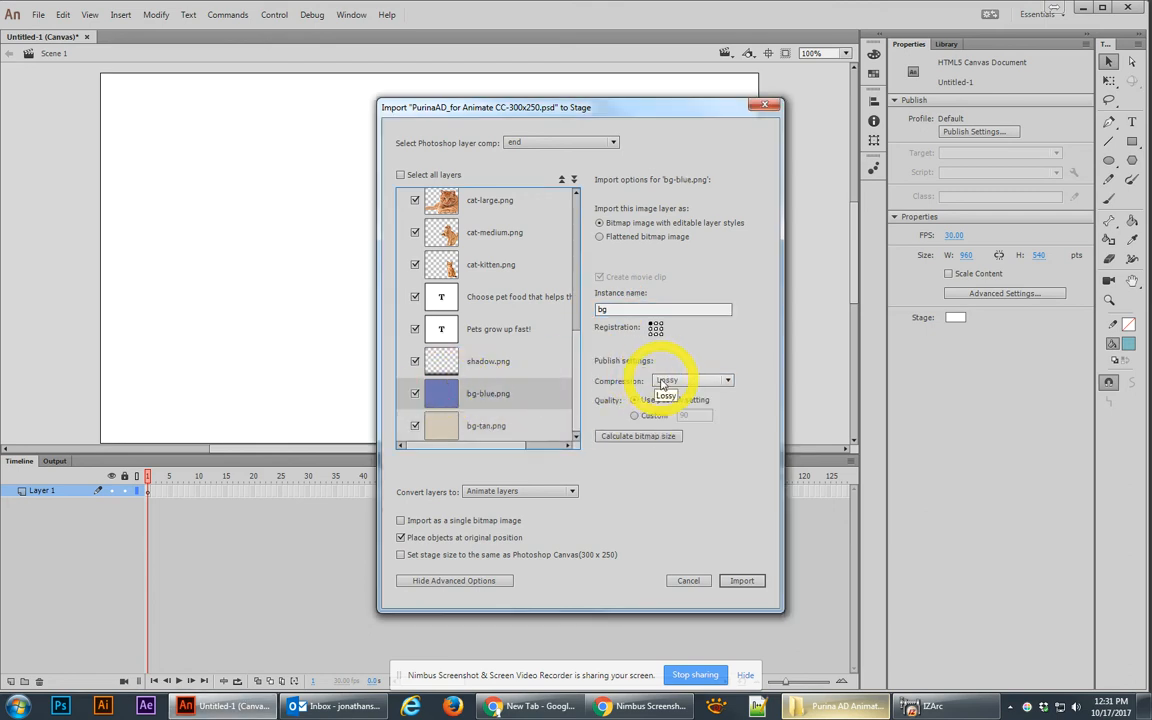
pyautogui.click(690, 380)
pyautogui.click(677, 414)
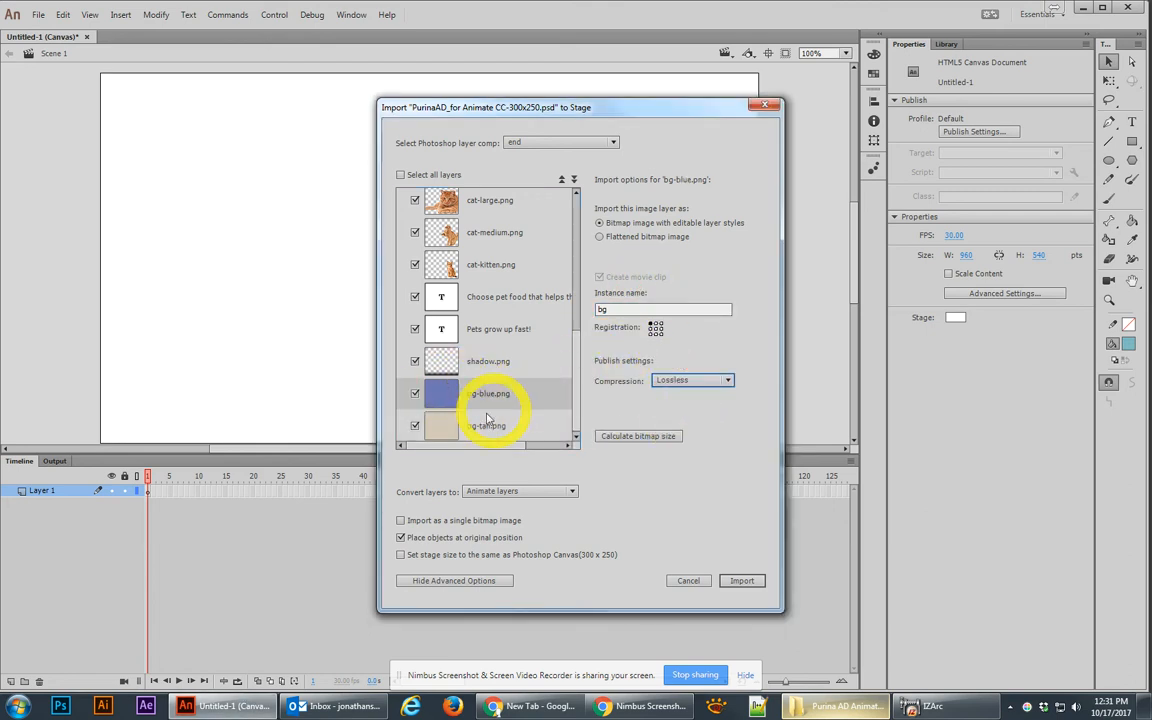
pyautogui.click(442, 425)
pyautogui.click(446, 358)
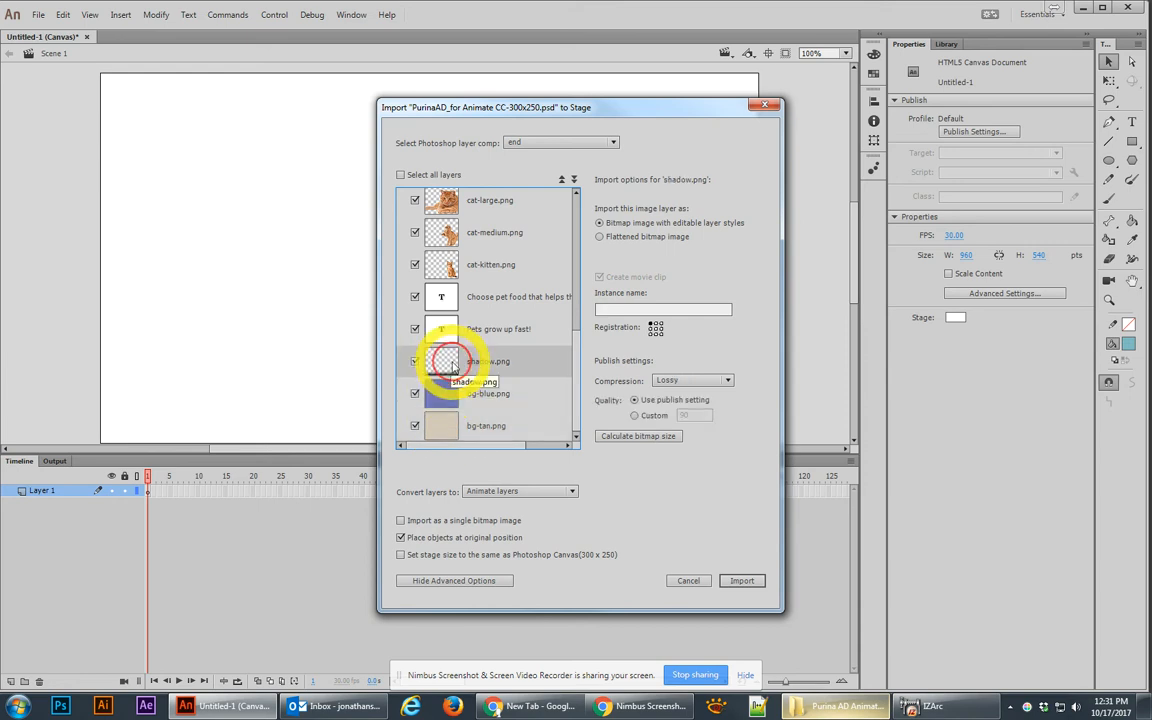
pyautogui.click(690, 380)
pyautogui.click(676, 408)
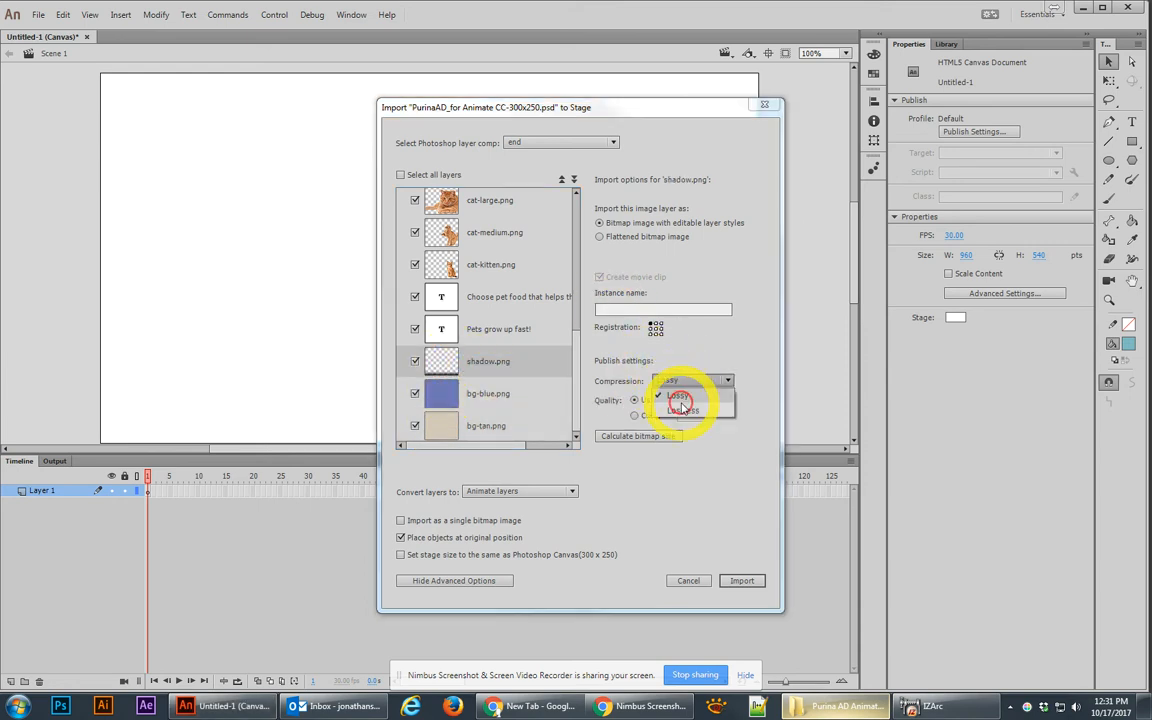
# Import the "Pets grow up fast!" layer as editable text in a movie clip named "text1" with Lossless compression
pyautogui.click(443, 330)
pyautogui.click(600, 277)
pyautogui.click(599, 223)
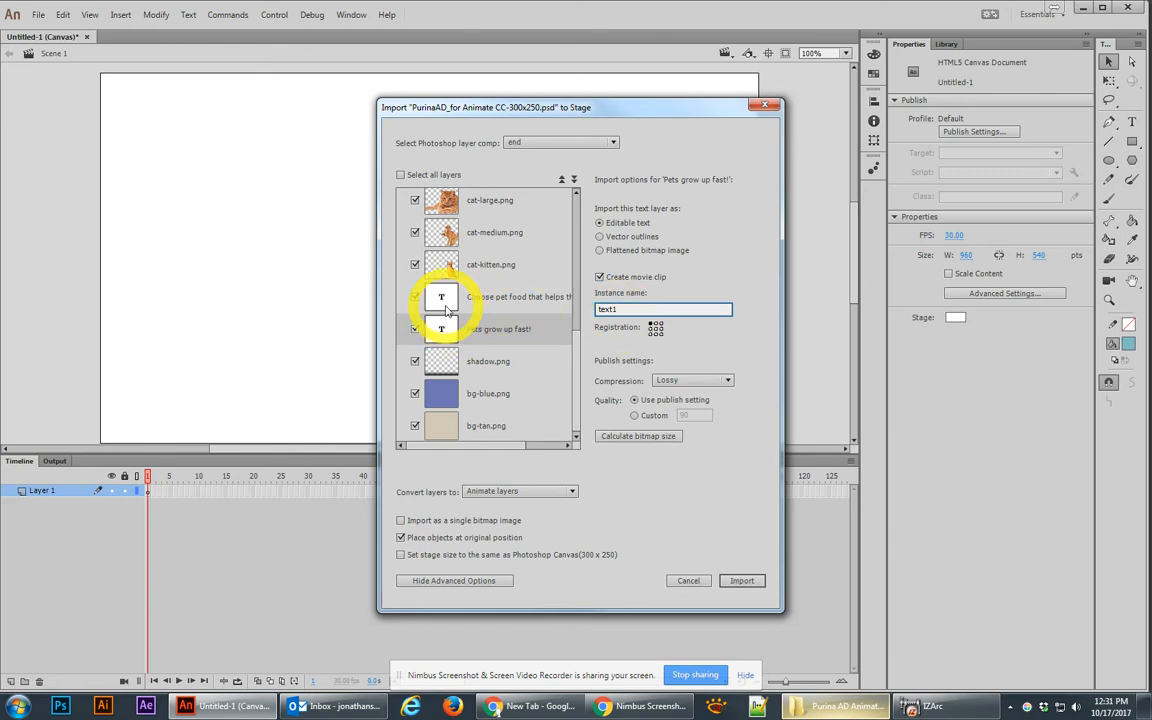
pyautogui.click(692, 380)
pyautogui.click(673, 412)
# Make the "Choose pet food" text layer a movie clip with the instance name "text2" and Lossless compression
pyautogui.click(440, 296)
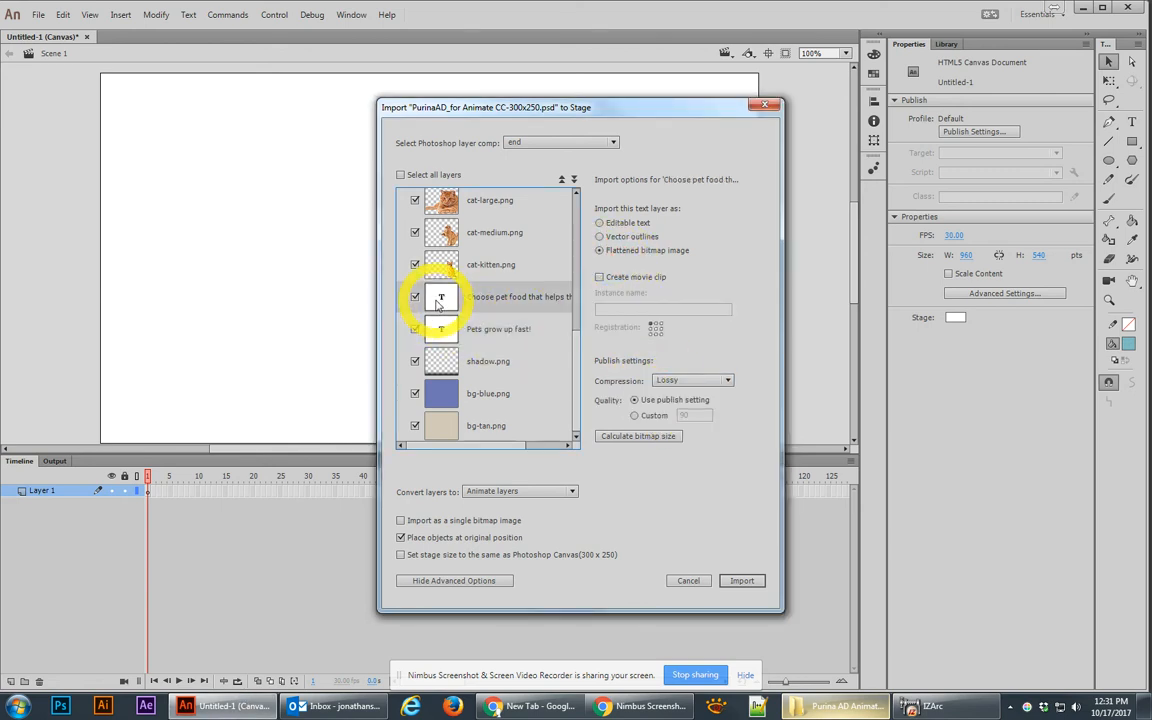
pyautogui.click(600, 278)
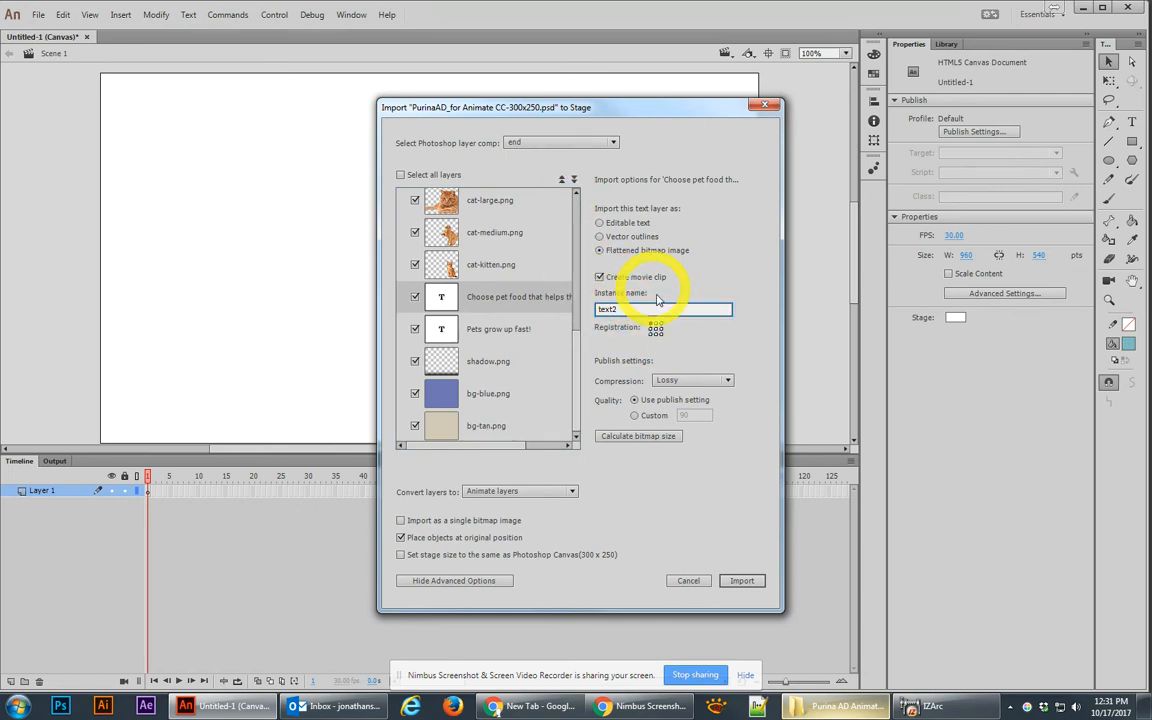
pyautogui.click(690, 381)
pyautogui.click(690, 410)
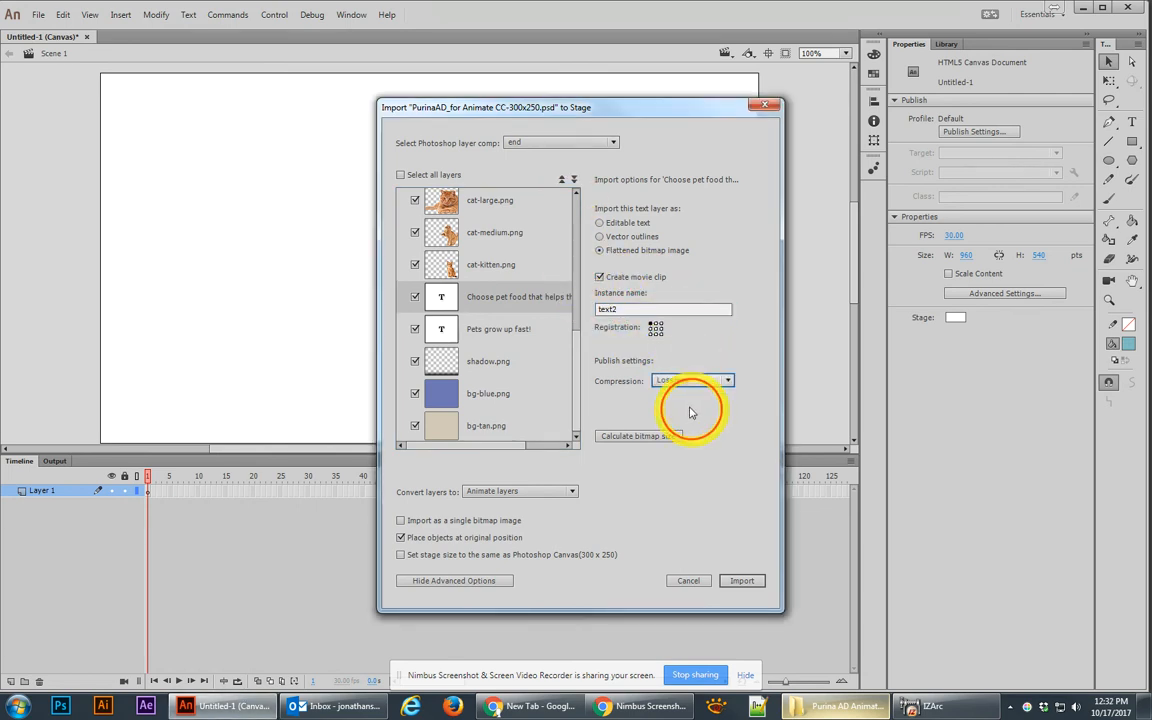
# Correct the instance name of cat-kitten.png so that it contains no space
pyautogui.click(447, 233)
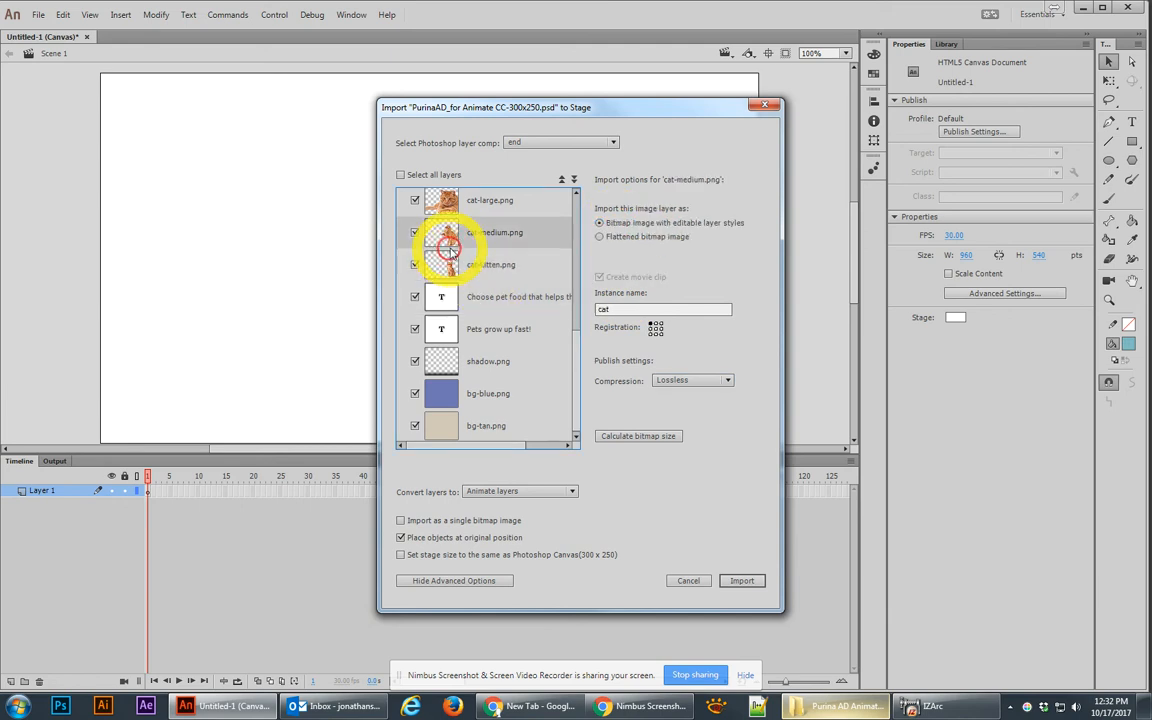
pyautogui.click(445, 265)
pyautogui.click(597, 309)
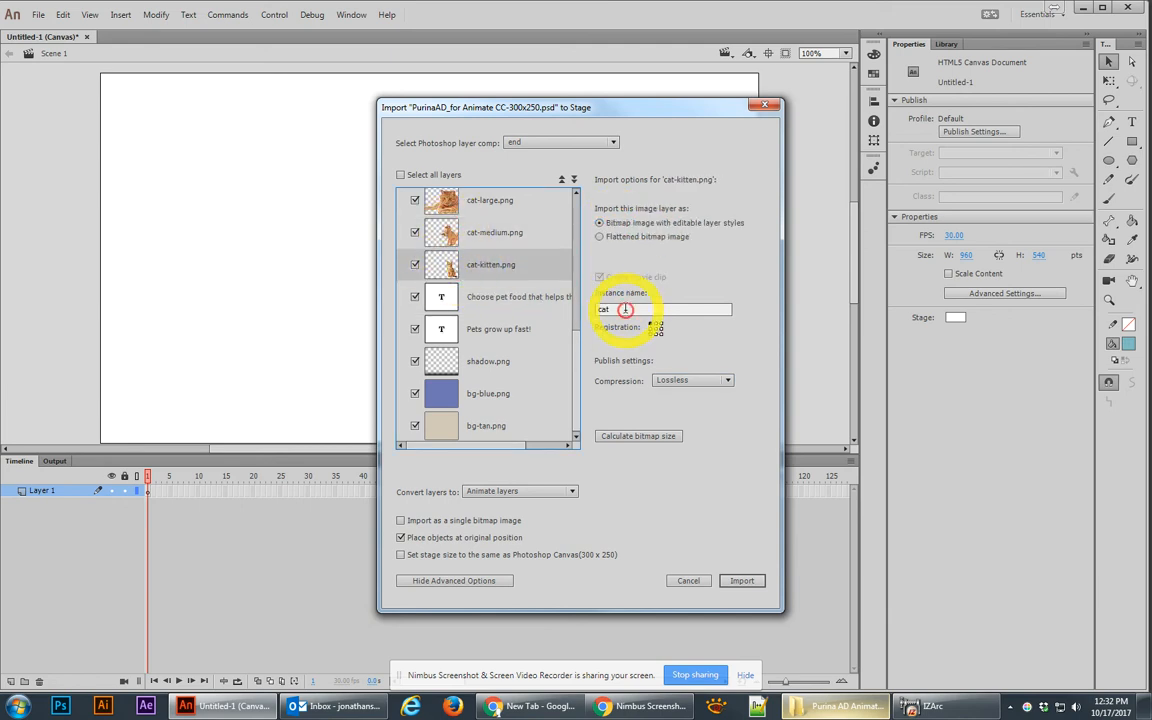
pyautogui.moveTo(430, 232); pyautogui.dragTo(437, 264)
pyautogui.click(601, 313)
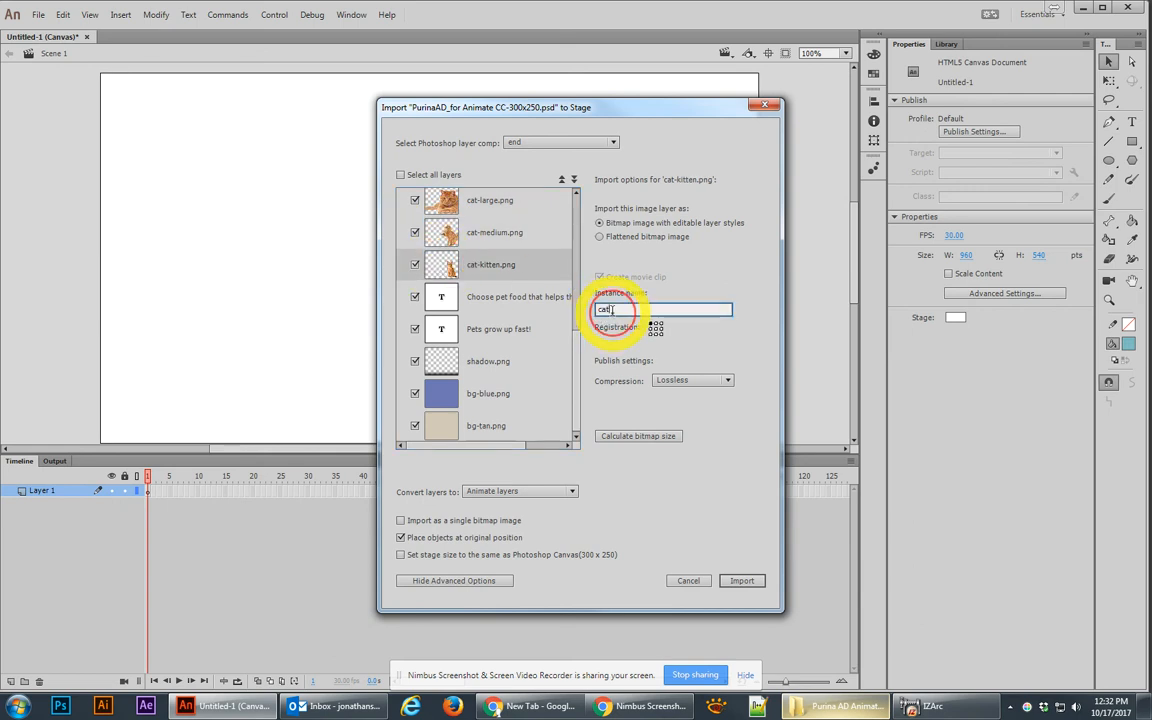
# Set the instance names to "catmed" for cat-medium.png and "catlrg" for cat-large.png
pyautogui.click(437, 230)
pyautogui.click(622, 310)
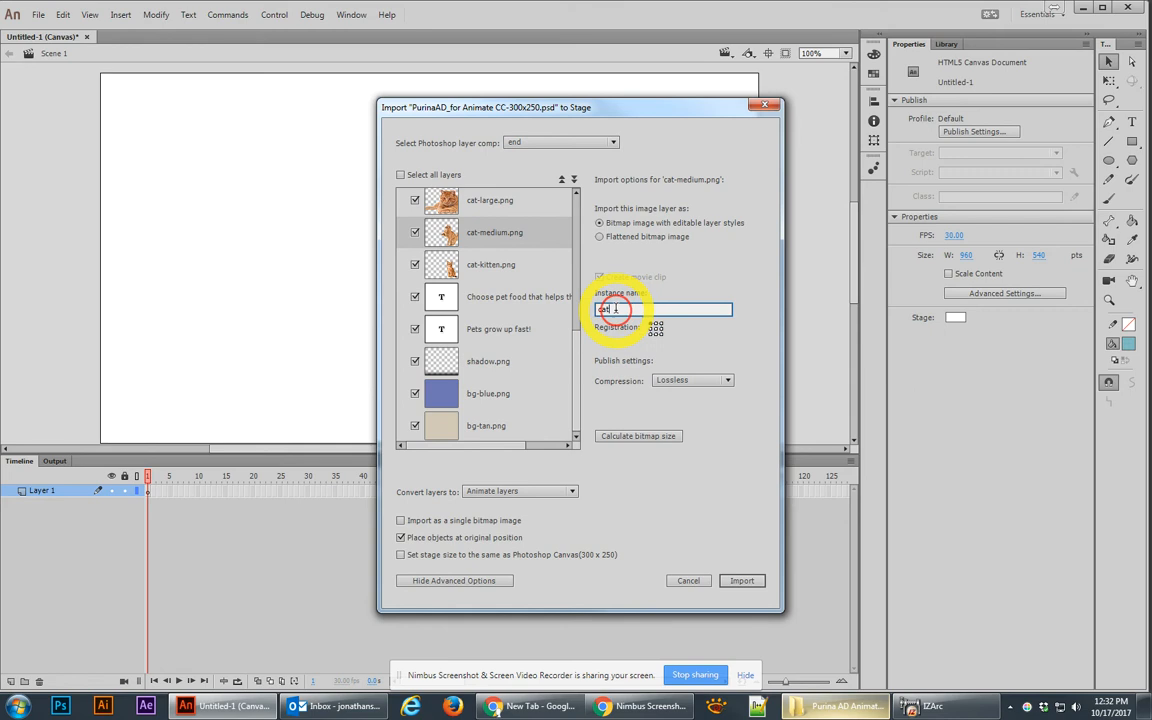
pyautogui.write('med')
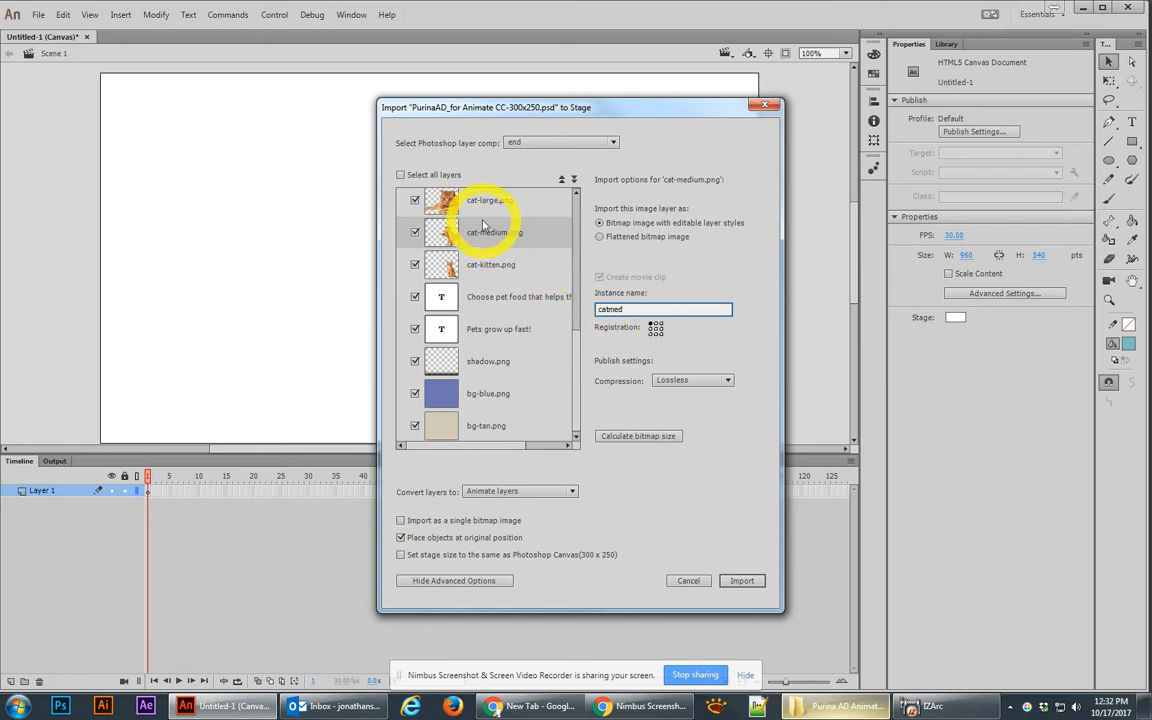
pyautogui.click(445, 200)
pyautogui.click(616, 309)
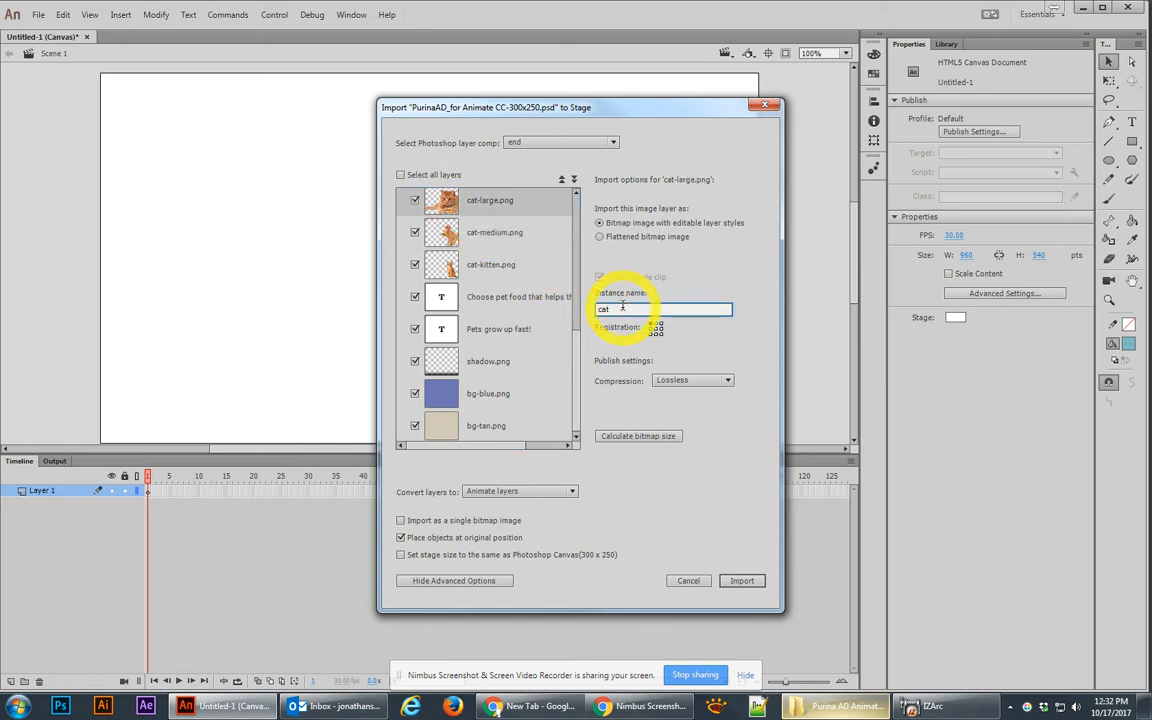
pyautogui.write('lrg')
# Check the import settings of the dish.png, dish copy, purina-bag.png and purina copy layers
pyautogui.scroll(3, 442, 226)
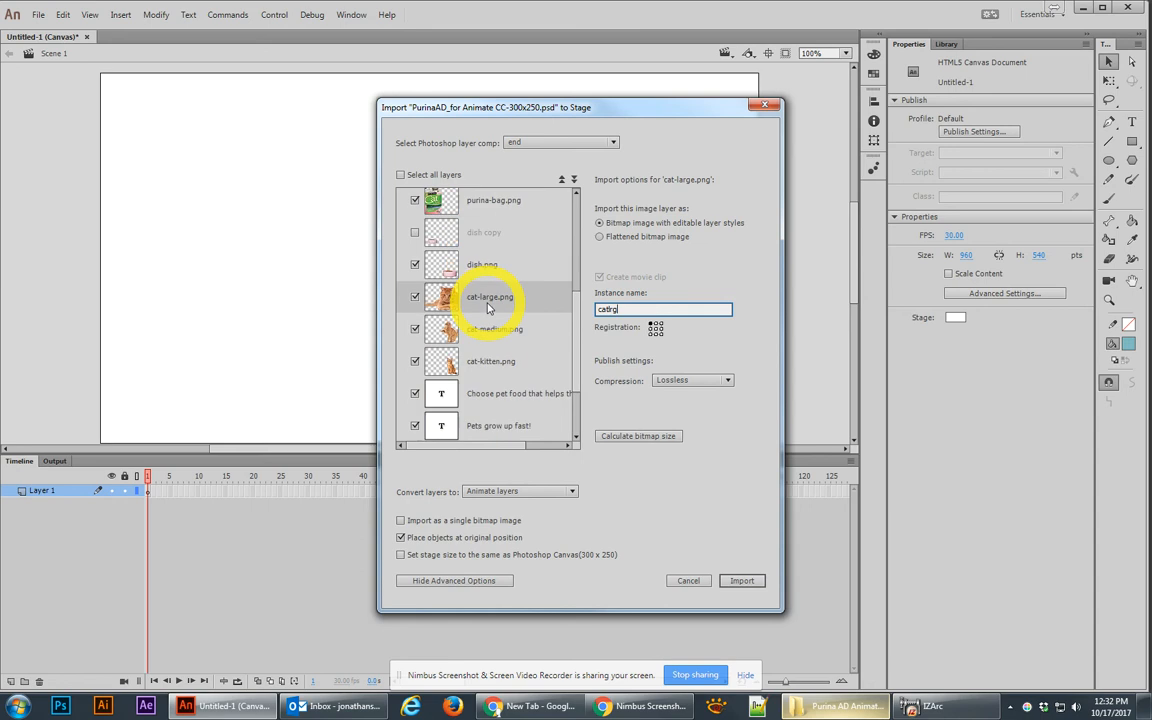
pyautogui.click(437, 360)
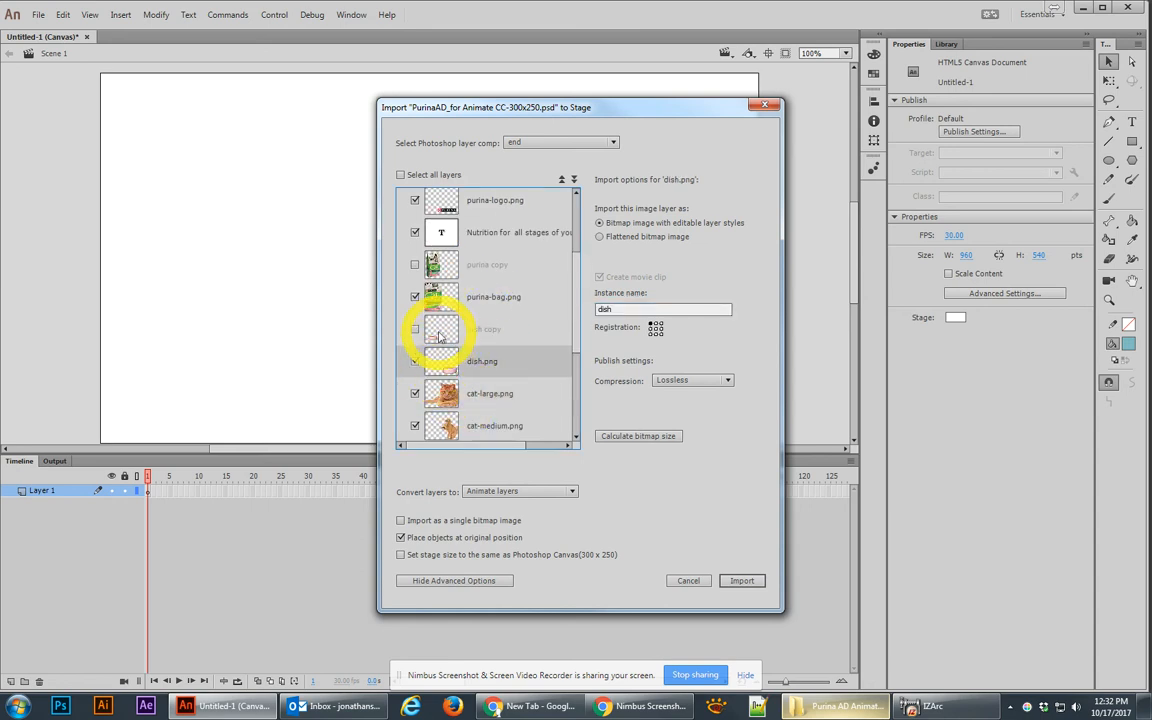
pyautogui.click(440, 330)
pyautogui.click(441, 288)
pyautogui.click(441, 266)
# Match the stage size to the 300 x 250 Photoshop canvas and import the PSD to the stage
pyautogui.scroll(-2, 517, 320)
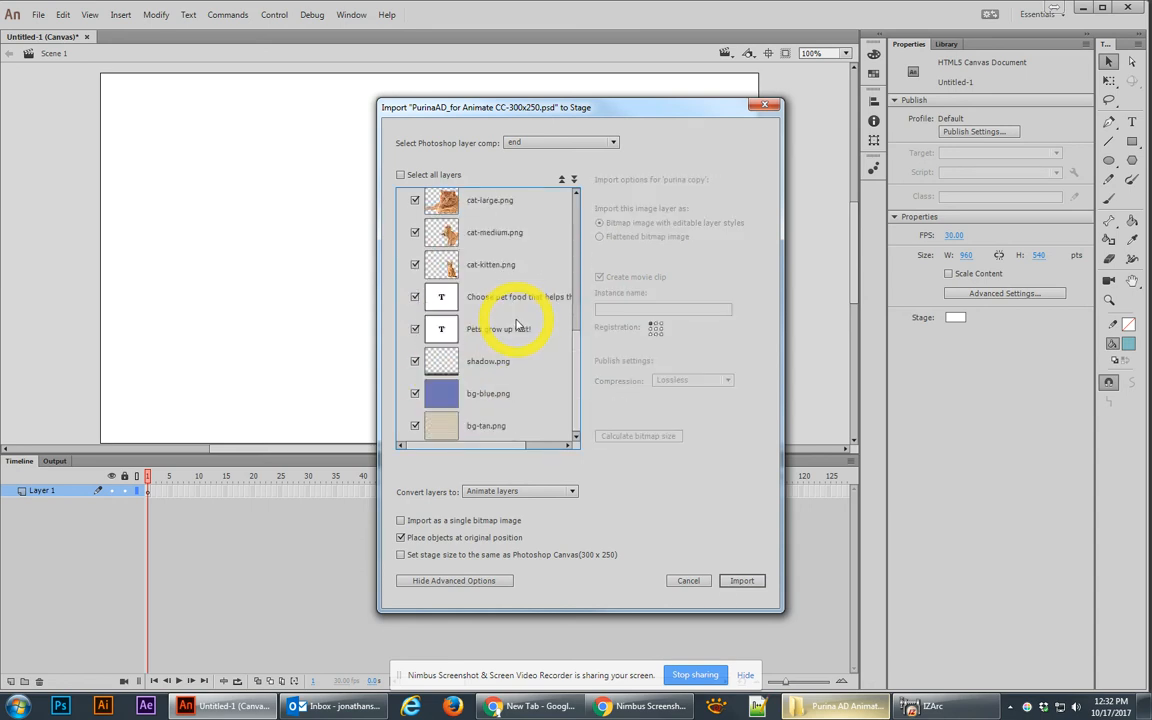
pyautogui.scroll(3, 512, 325)
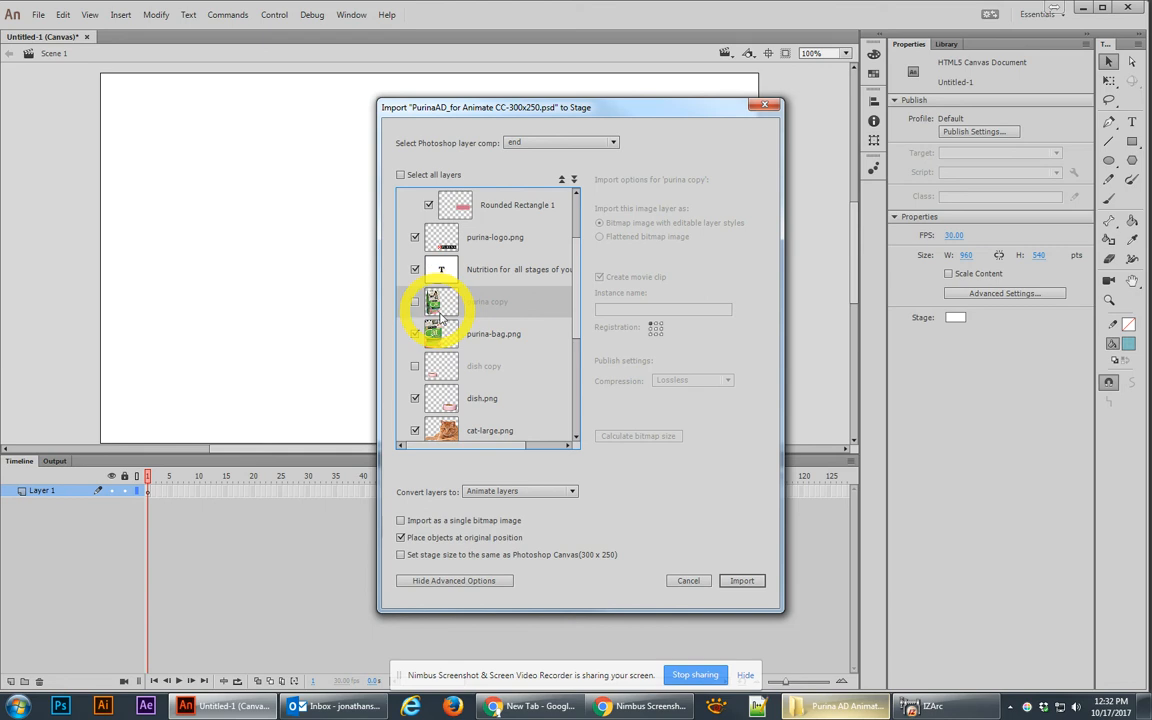
pyautogui.scroll(-3, 437, 319)
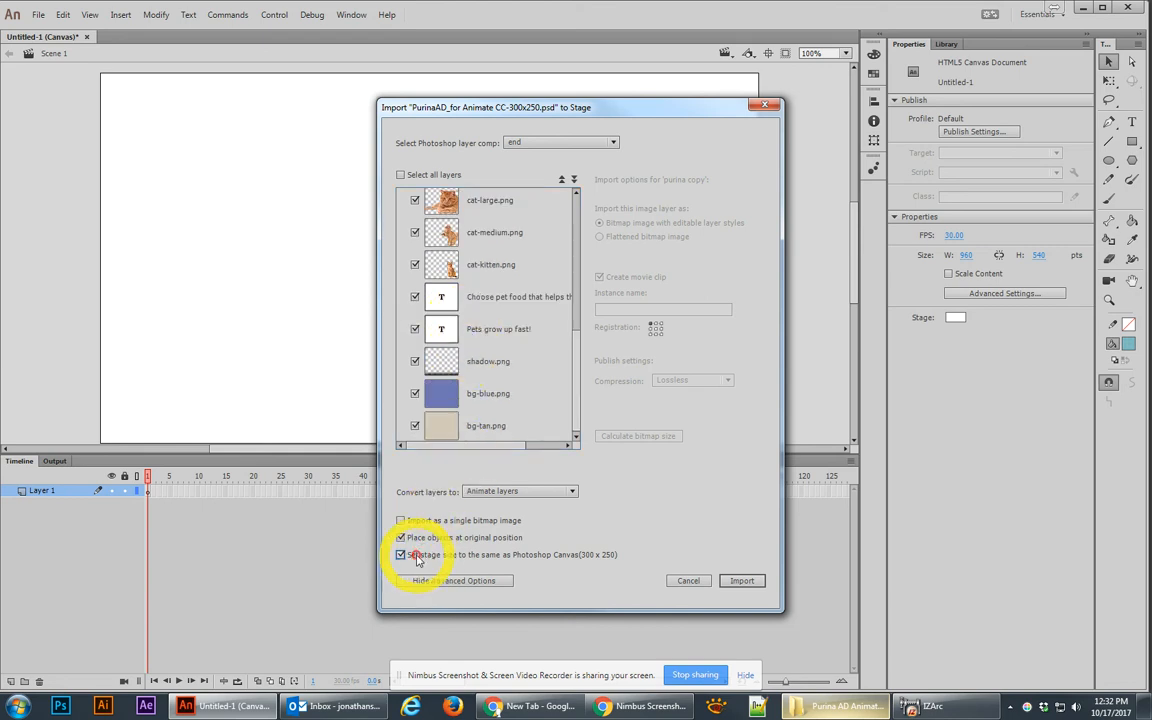
pyautogui.click(738, 580)
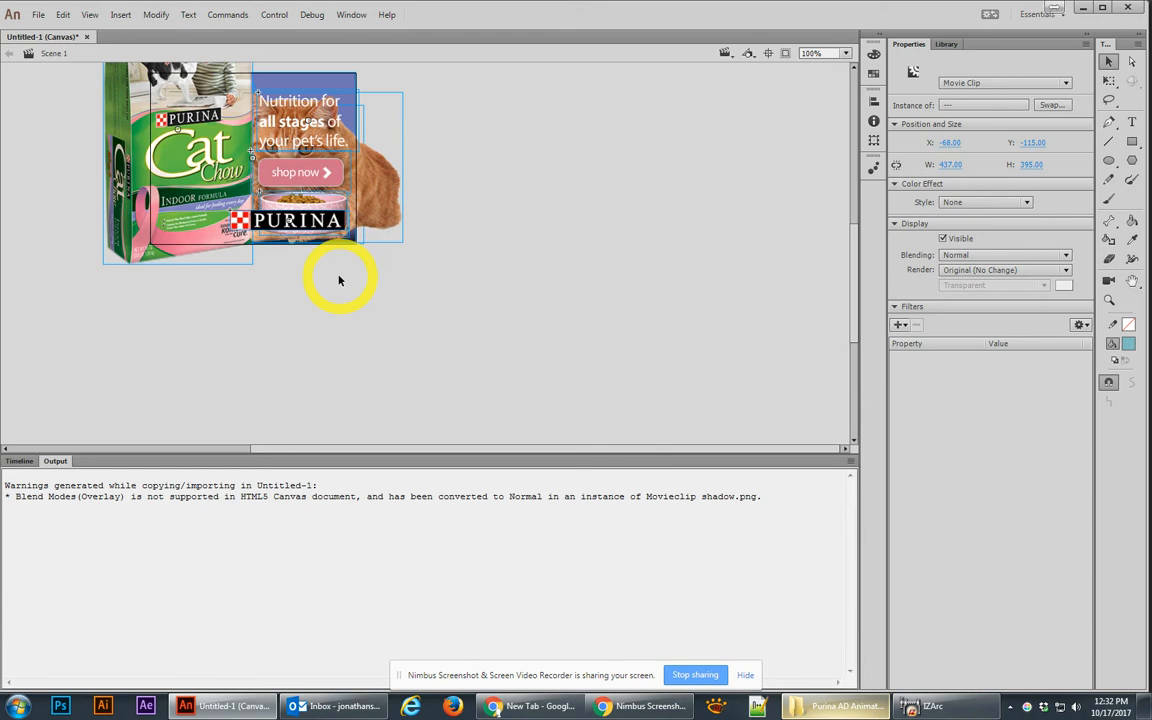
# Show the timeline and hide all imported layers from button.png down to bg-tan.png
pyautogui.click(18, 462)
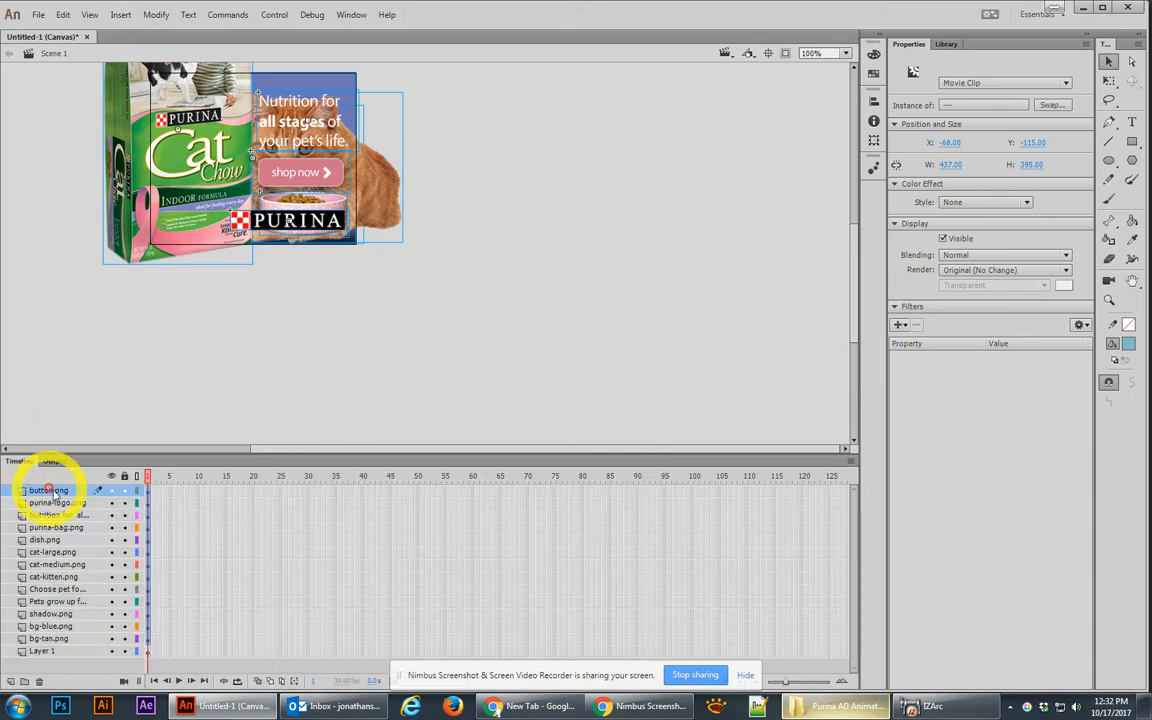
pyautogui.click(90, 529)
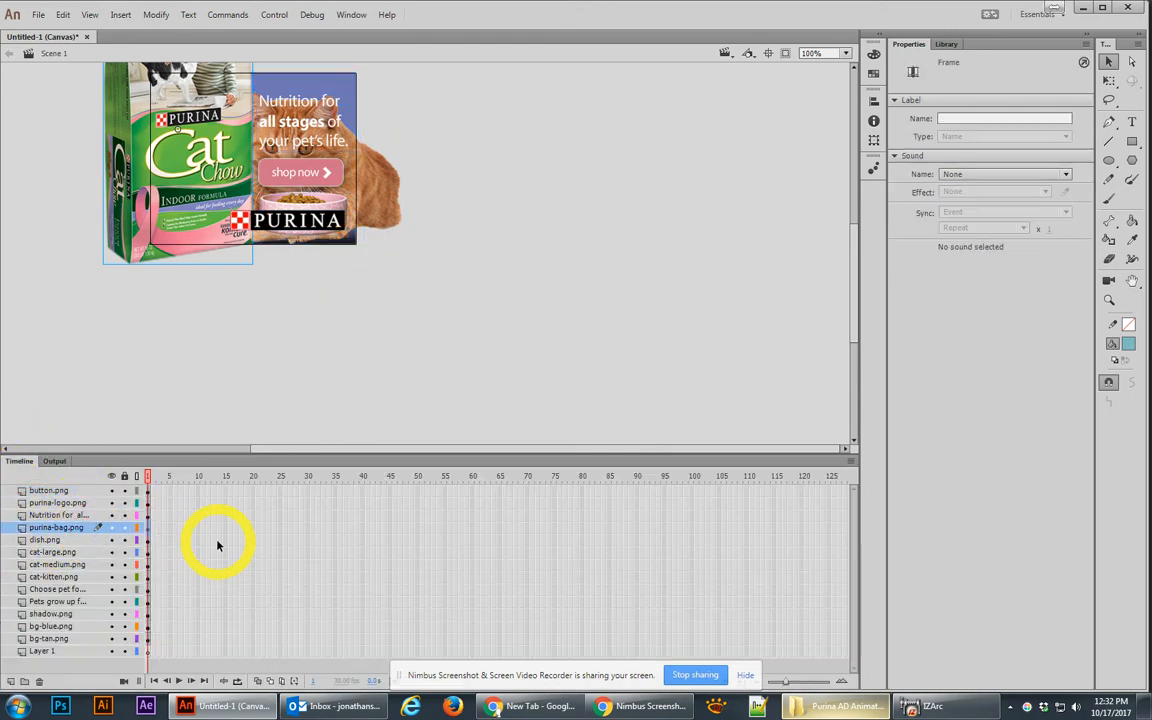
pyautogui.click(44, 652)
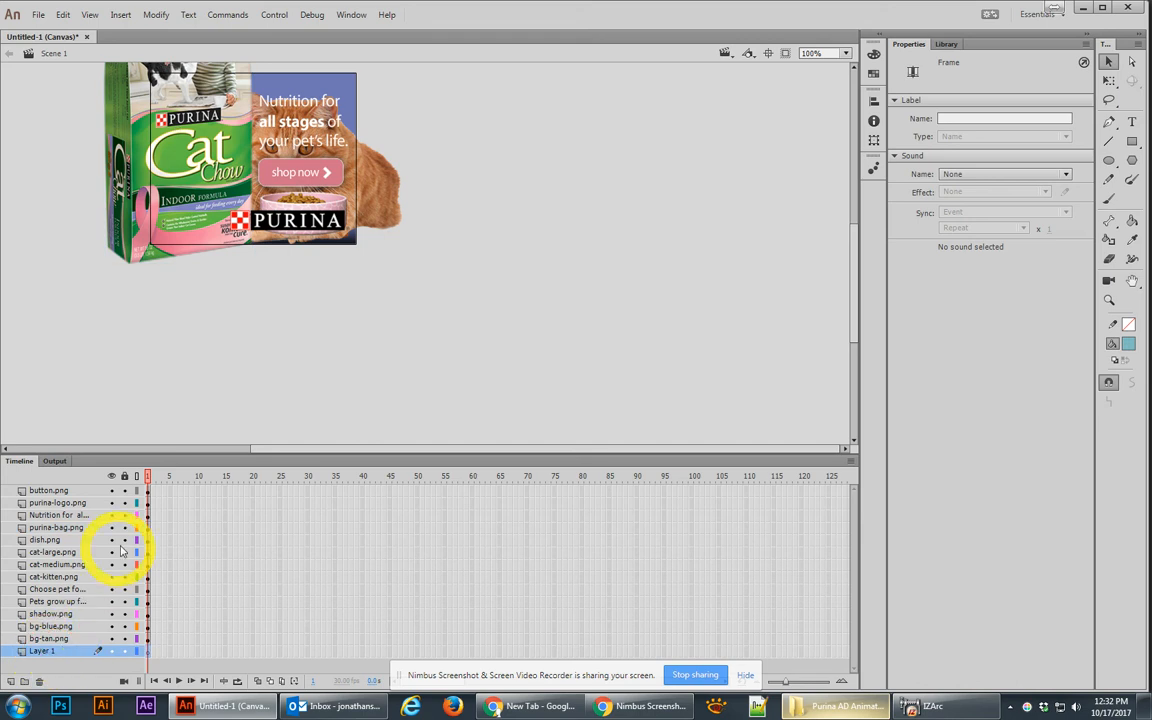
pyautogui.moveTo(111, 490); pyautogui.dragTo(115, 635)
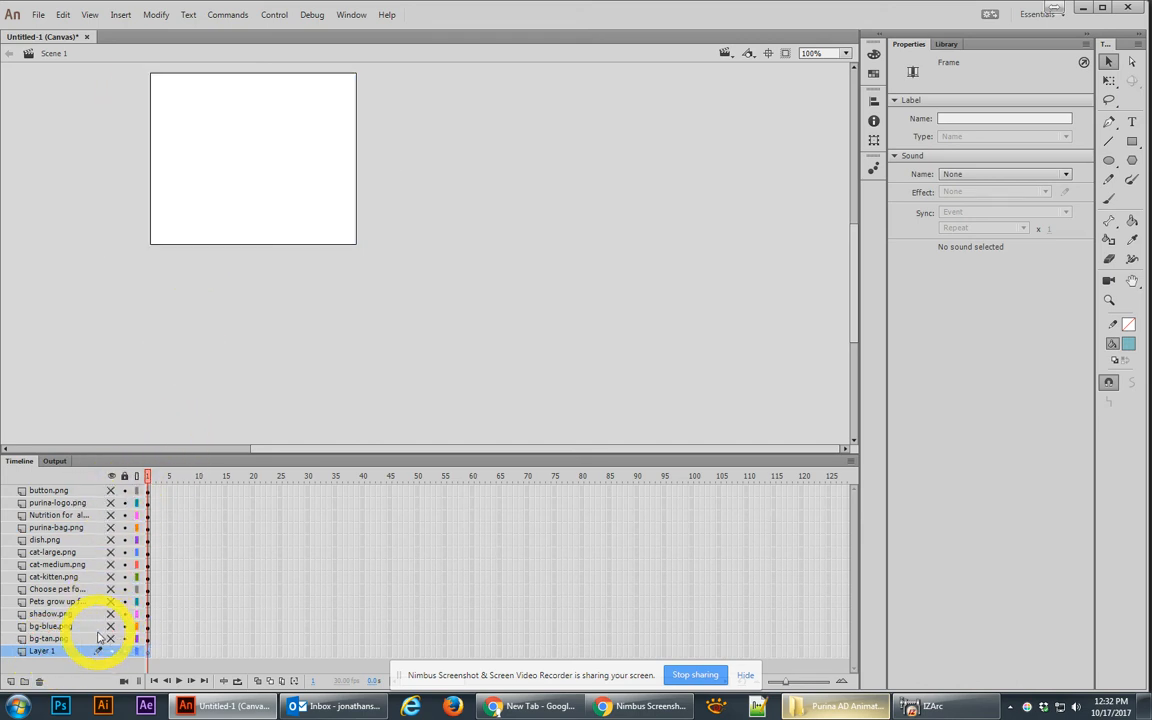
# Make the bg-tan.png, shadow.png and "Pets grow up fast!" layers visible, keeping the "Choose pet food" layer hidden
pyautogui.click(111, 639)
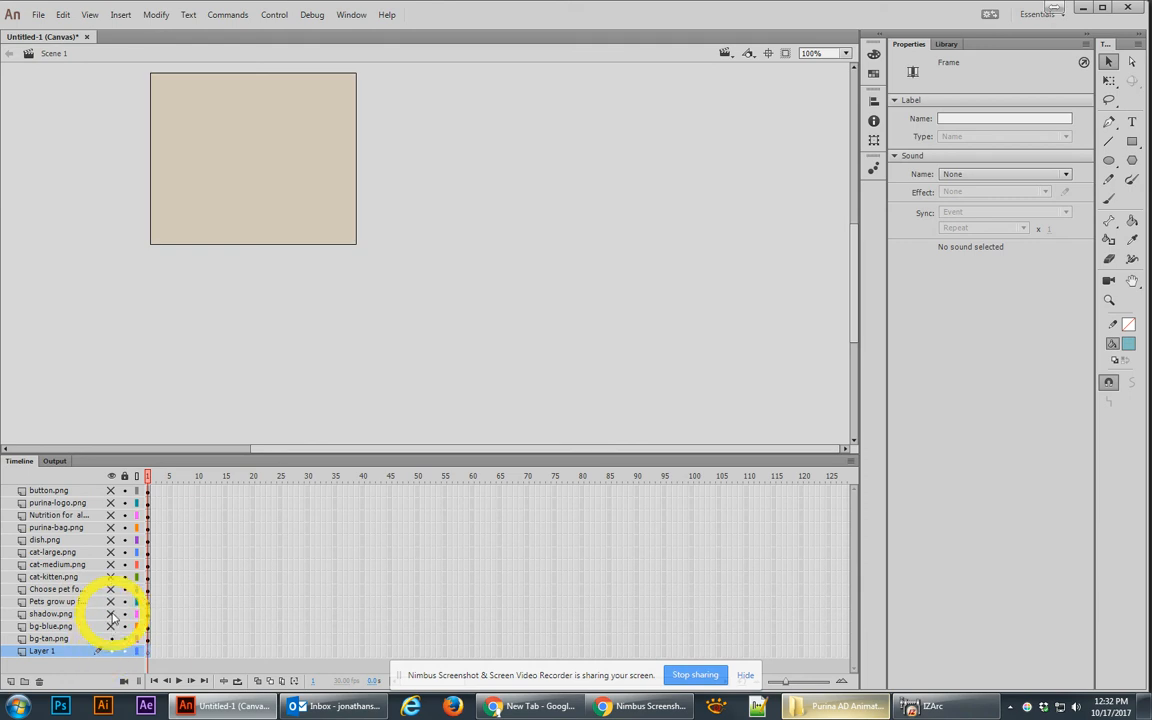
pyautogui.click(111, 614)
pyautogui.click(58, 627)
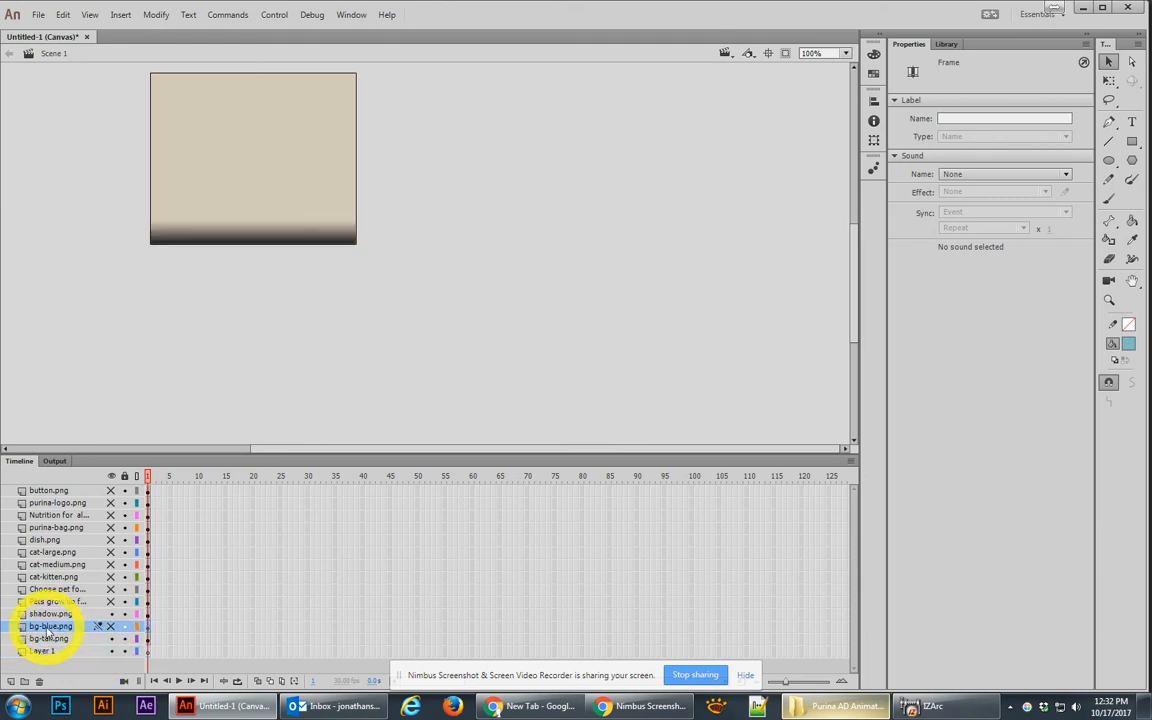
pyautogui.click(52, 614)
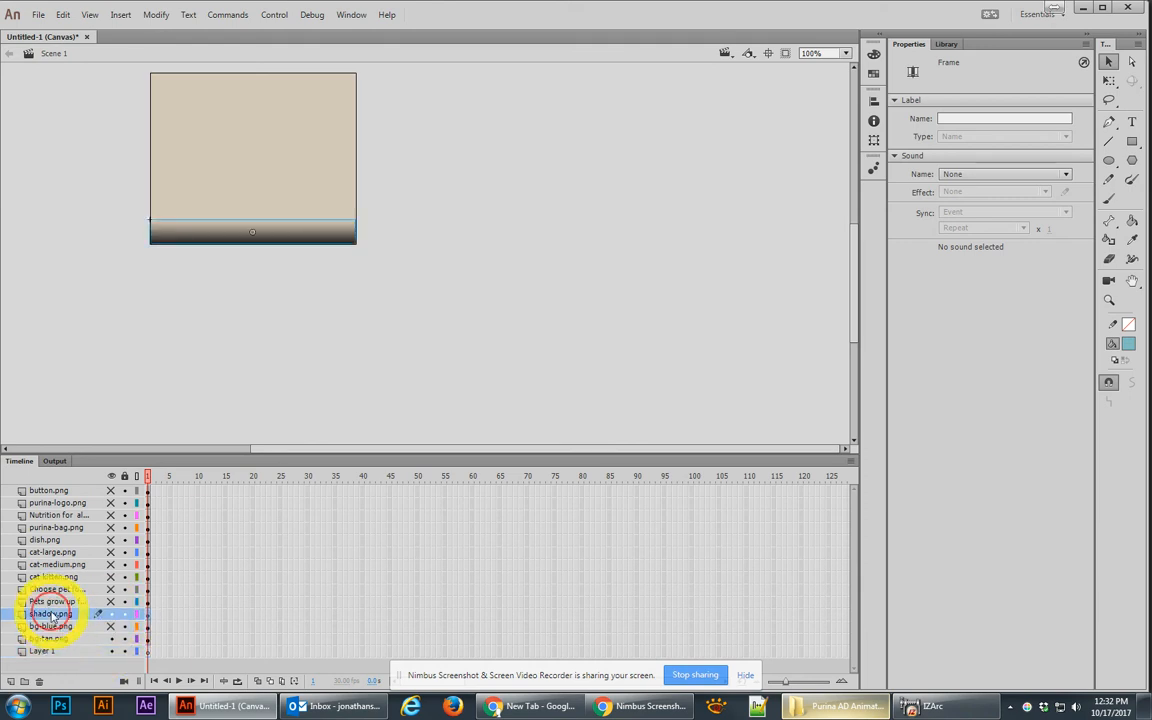
pyautogui.click(111, 602)
pyautogui.click(111, 589)
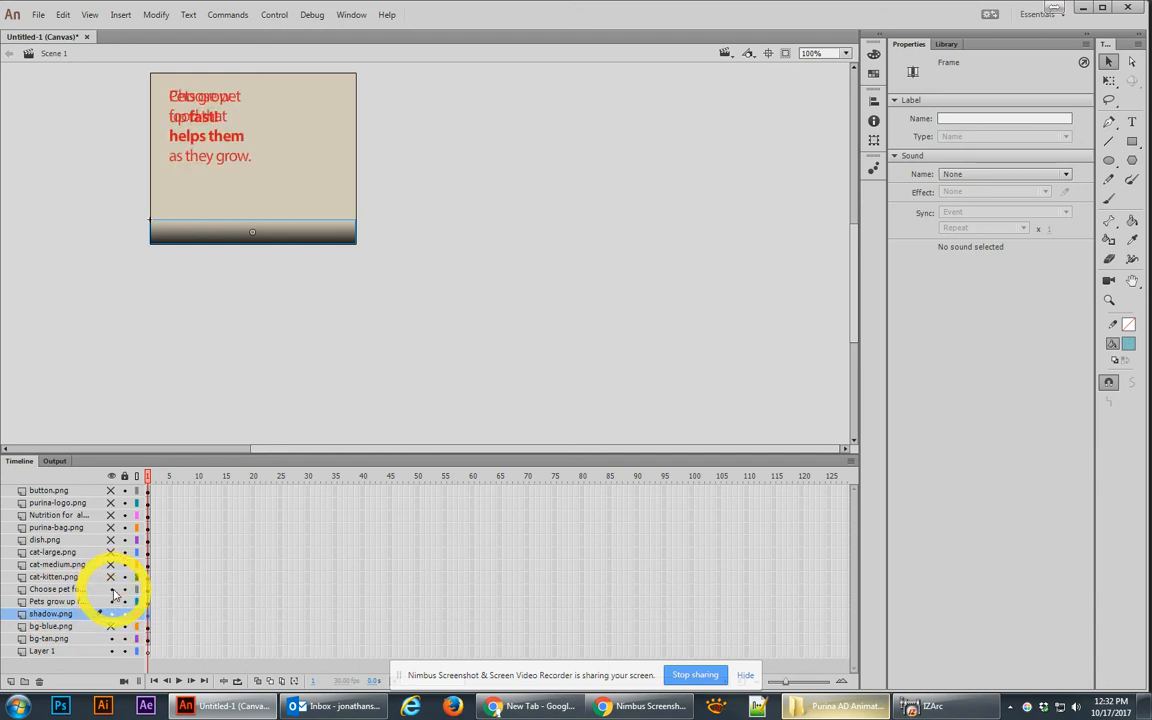
pyautogui.click(111, 589)
# Move the cat-kitten.png layer directly above the "Pets grow up fast!" layer, show it, and select the headline on the stage
pyautogui.moveTo(55, 577); pyautogui.dragTo(77, 598)
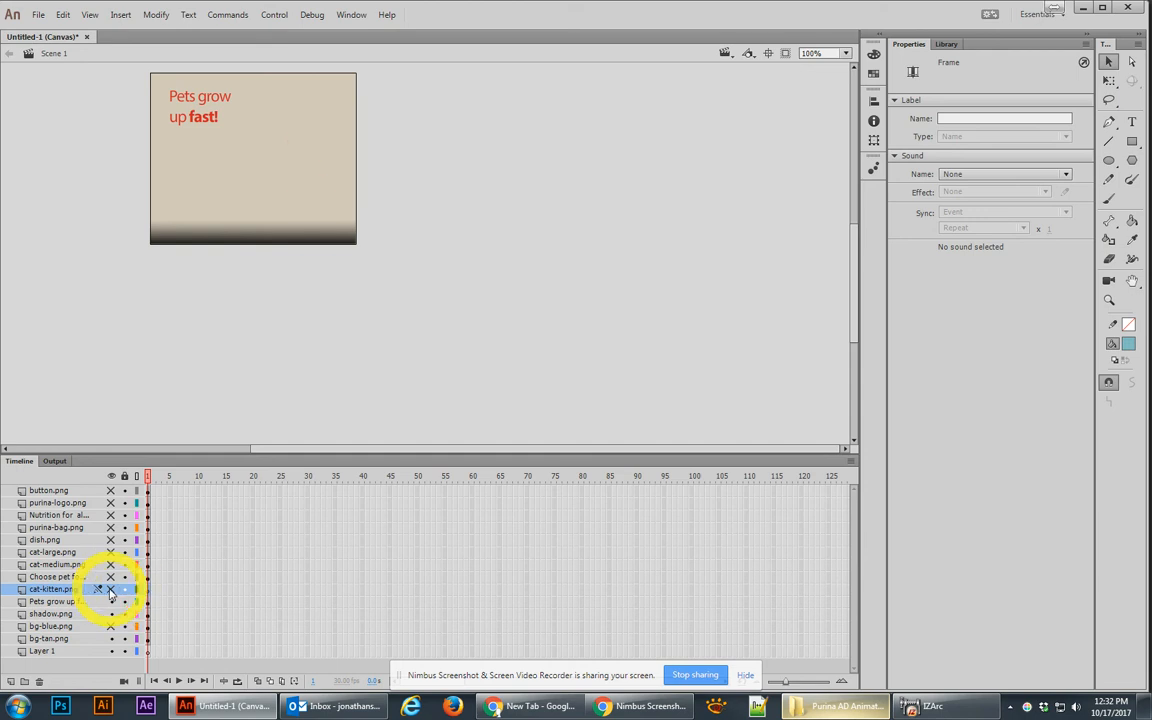
pyautogui.click(110, 589)
pyautogui.click(188, 103)
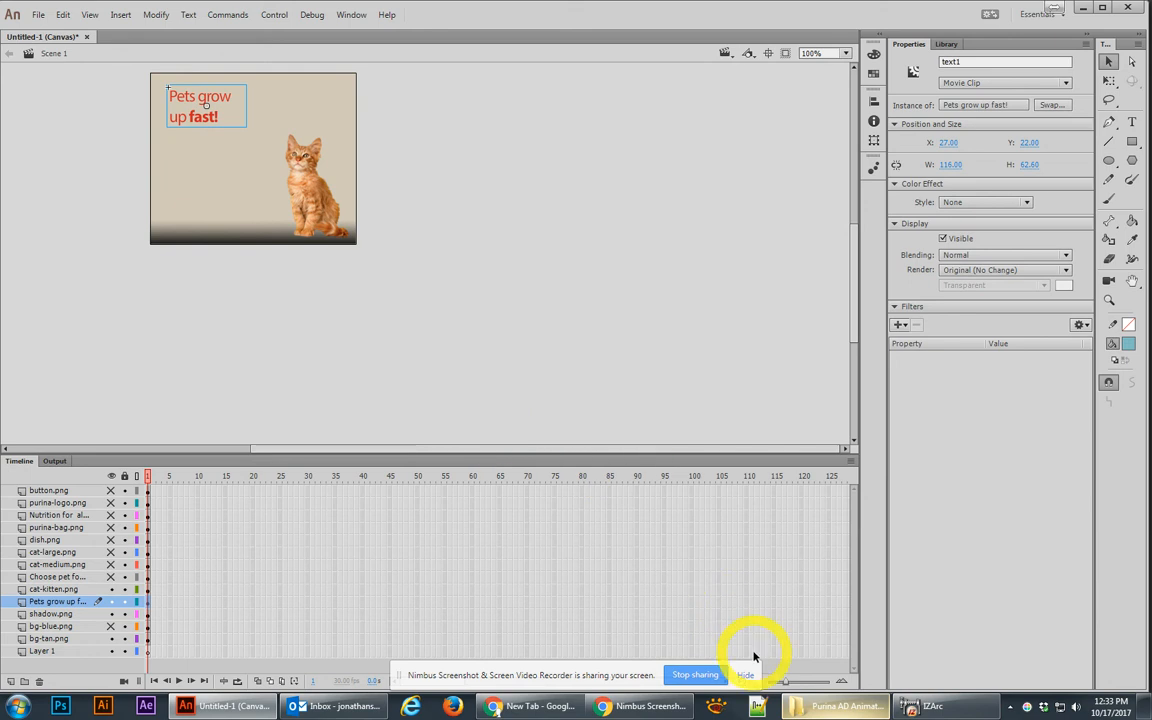
# Extend the bg-blue.png, bg-tan.png and Layer 1 layers to frame 113 by inserting frames
pyautogui.moveTo(763, 651); pyautogui.dragTo(768, 540)
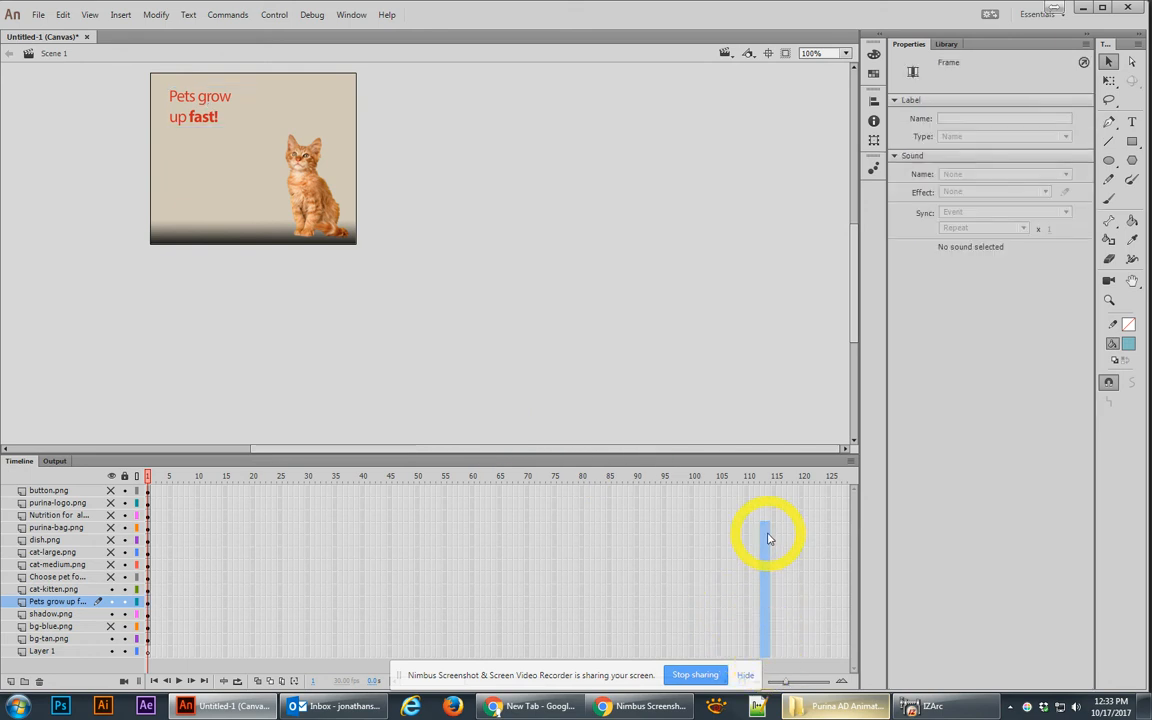
pyautogui.rightClick(763, 626)
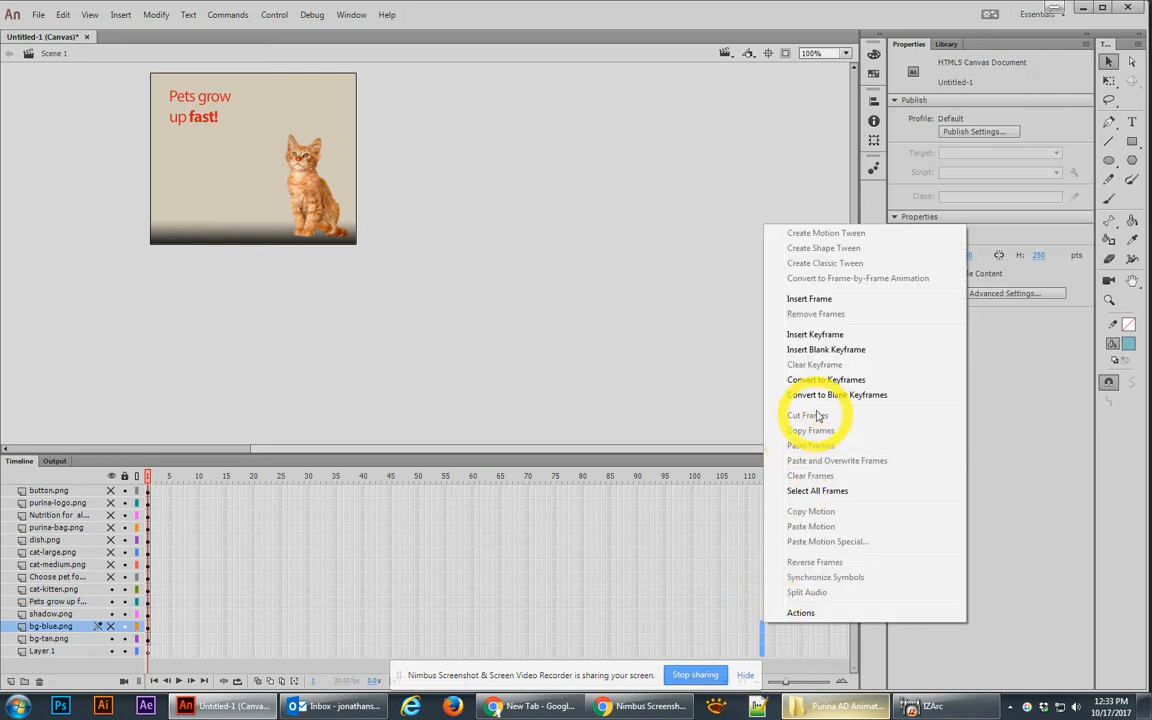
pyautogui.click(812, 299)
# Delete the empty Layer 1 and lock the bg-tan.png layer
pyautogui.click(45, 652)
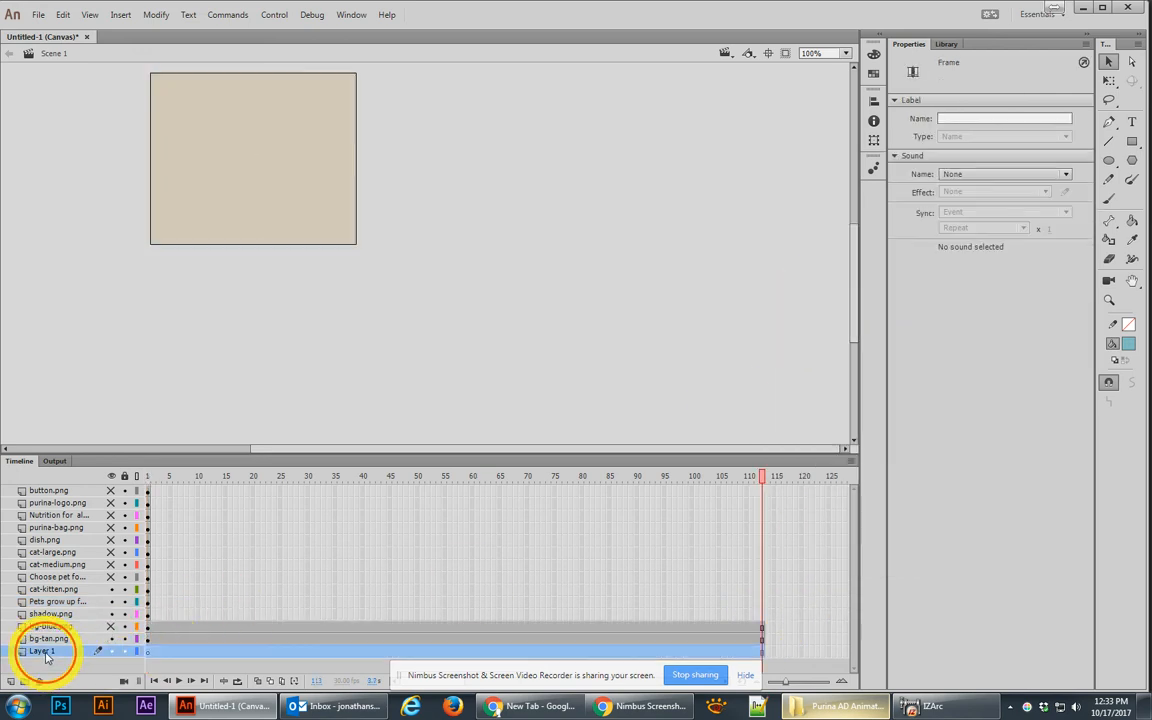
pyautogui.click(39, 681)
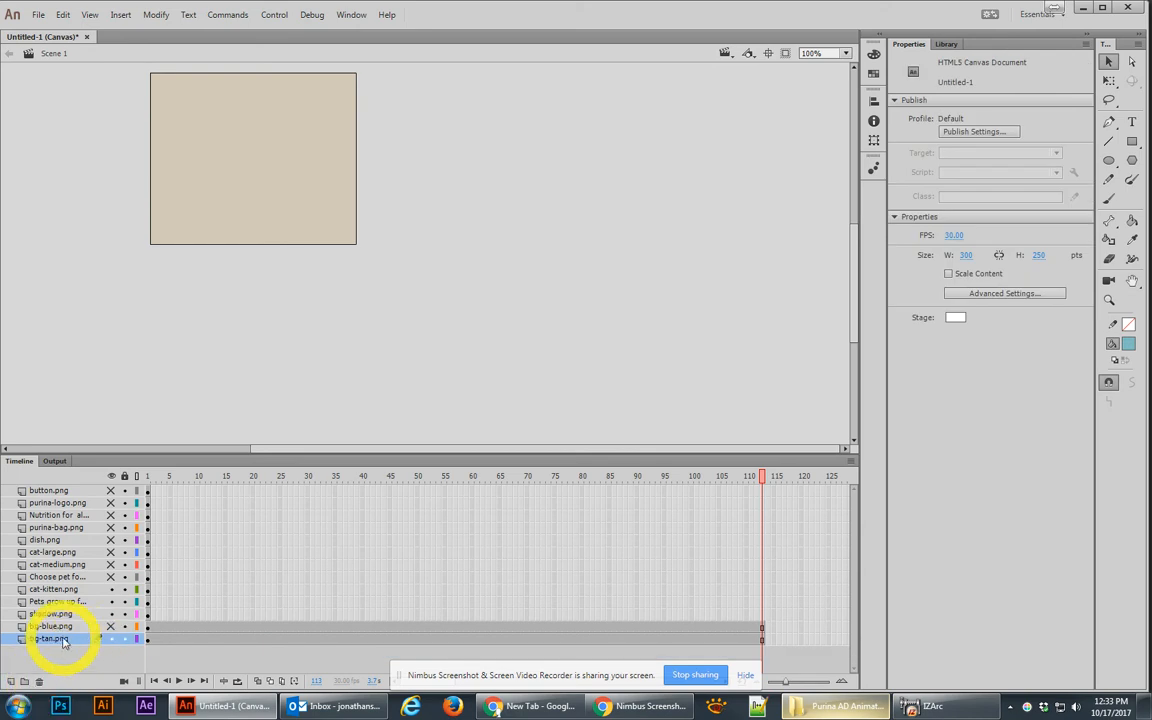
pyautogui.click(124, 639)
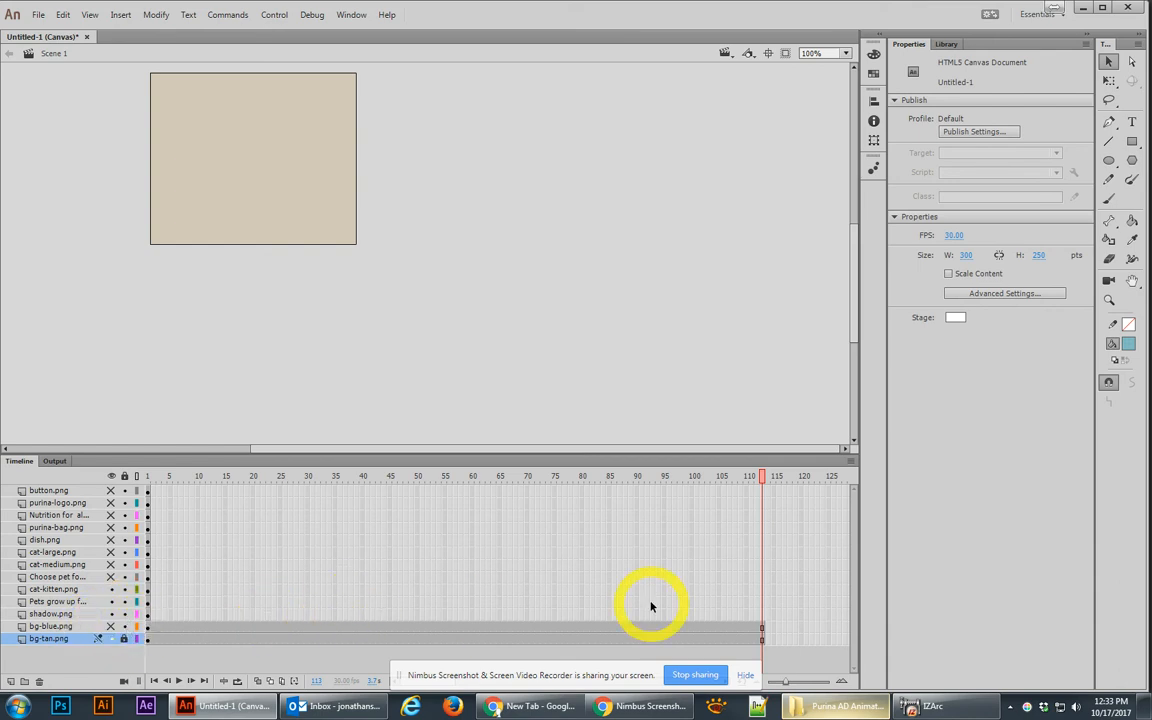
# Extend the shadow.png layer to frame 113 by inserting a frame, keeping bg-blue.png hidden
pyautogui.rightClick(760, 613)
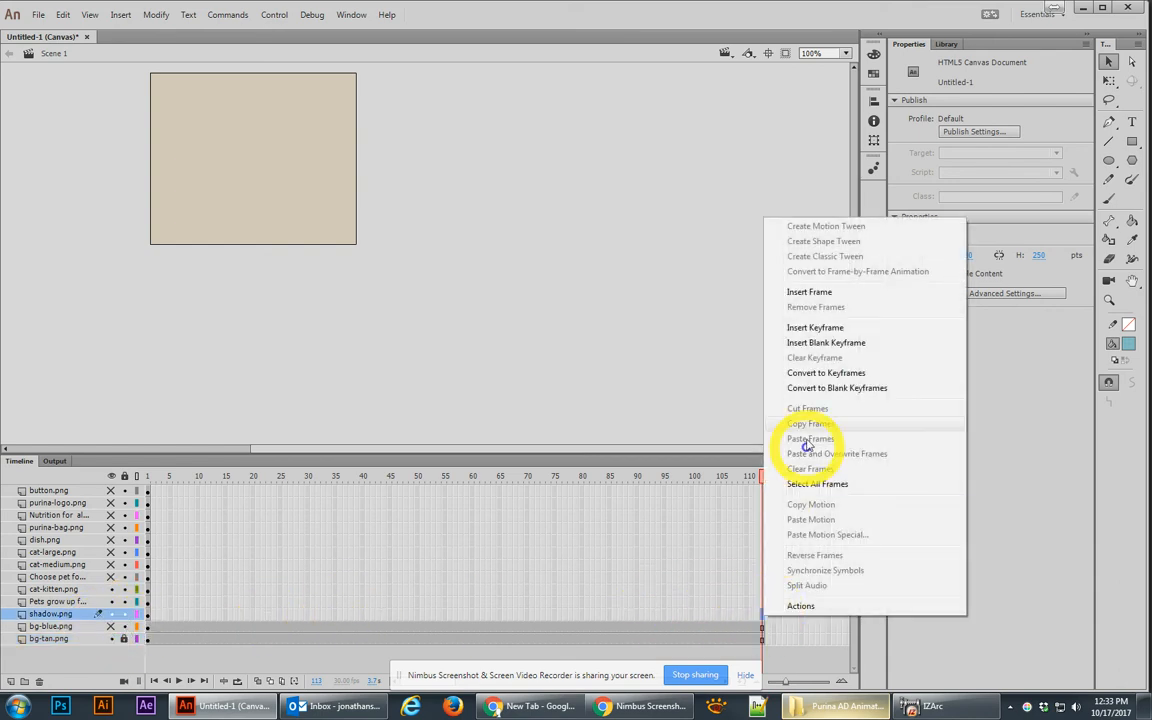
pyautogui.click(811, 292)
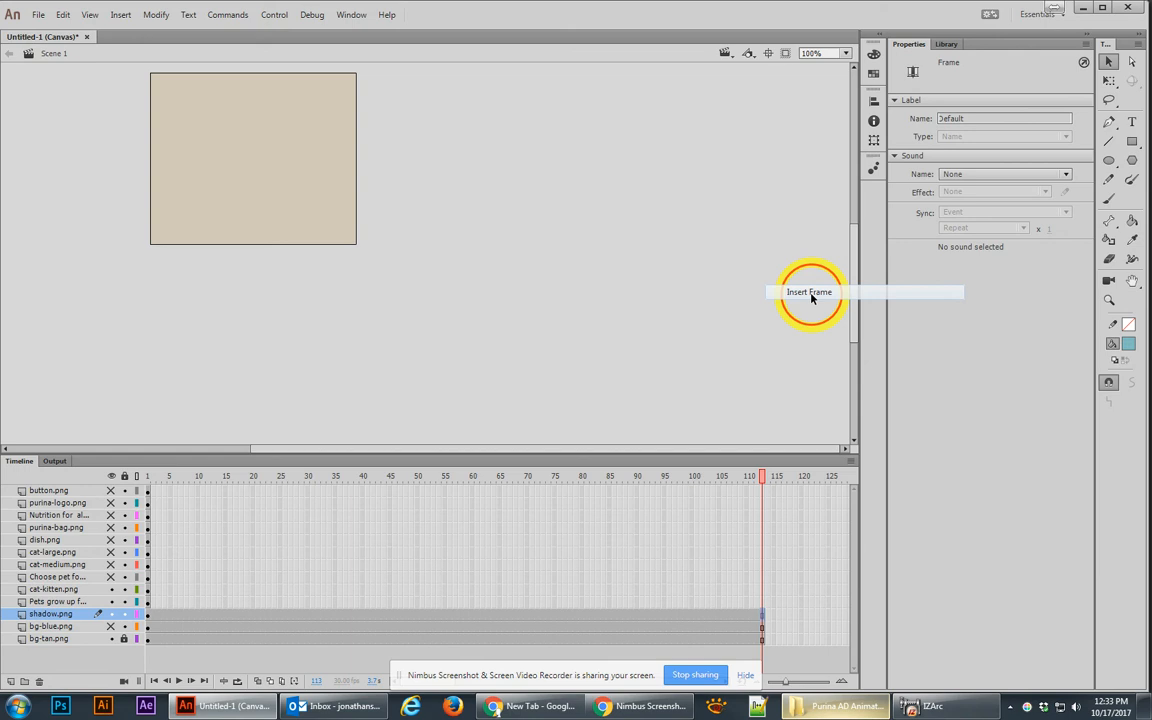
pyautogui.click(111, 627)
pyautogui.click(111, 627)
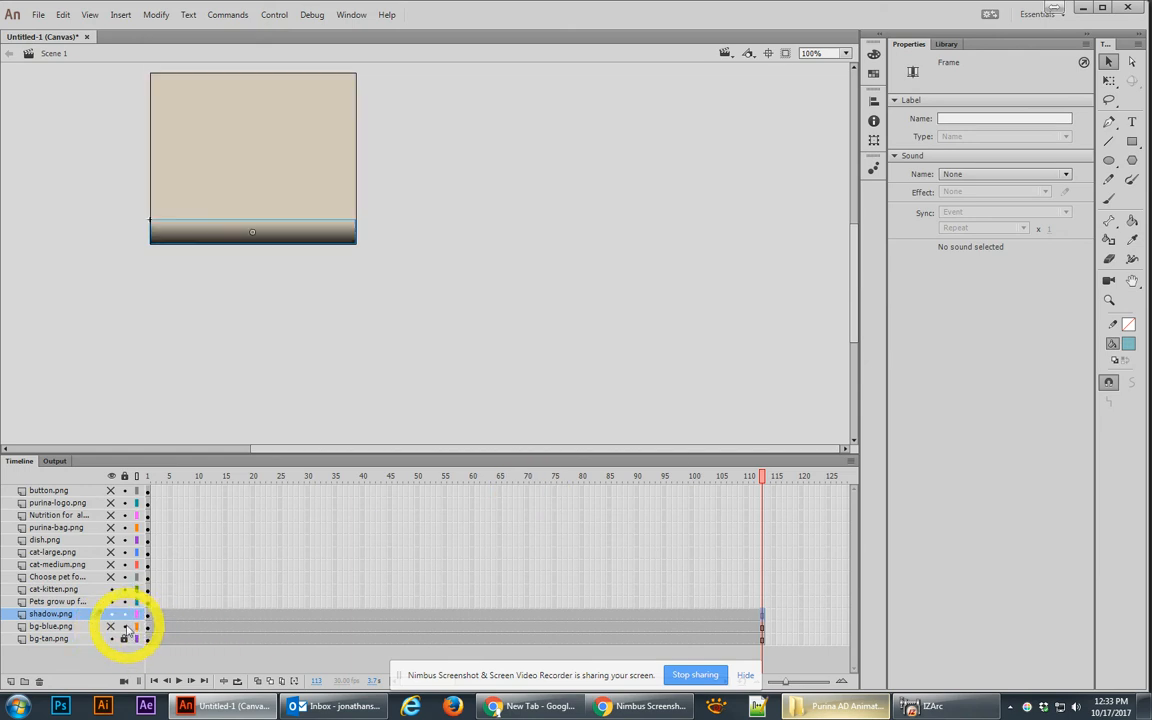
# Duplicate the frame 1 keyframes of the cat-kitten.png and "Pets grow up fast!" layers to frame 10
pyautogui.click(62, 613)
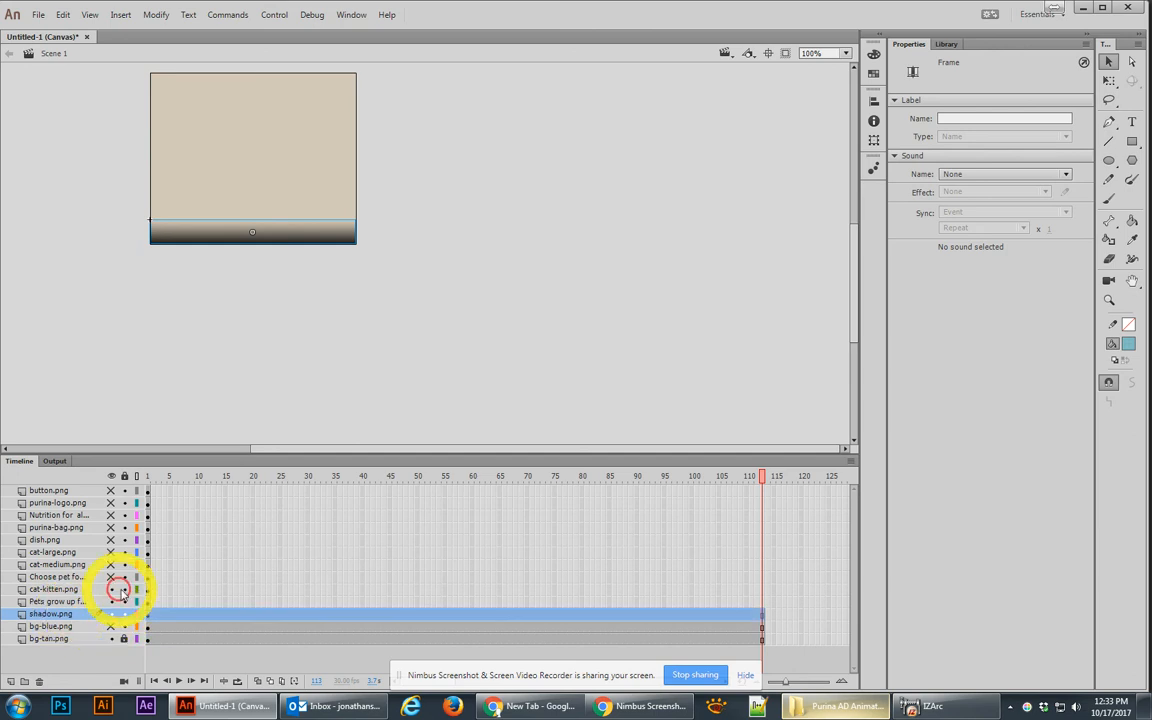
pyautogui.click(85, 601)
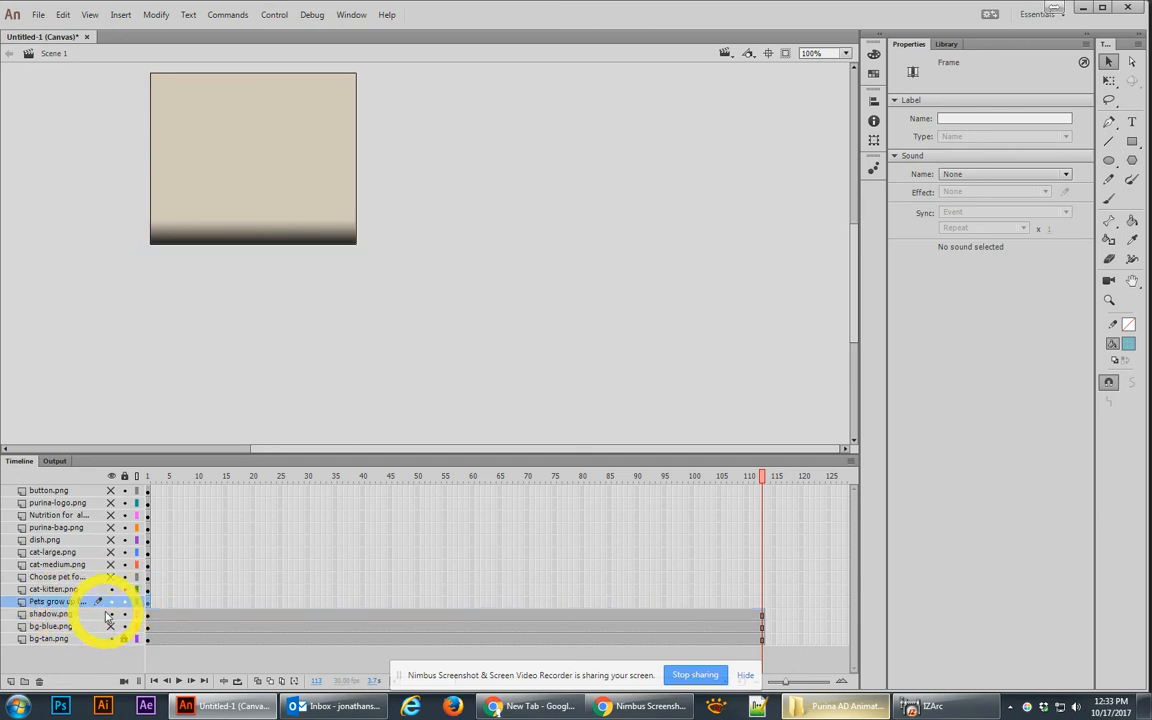
pyautogui.click(150, 601)
pyautogui.click(122, 432)
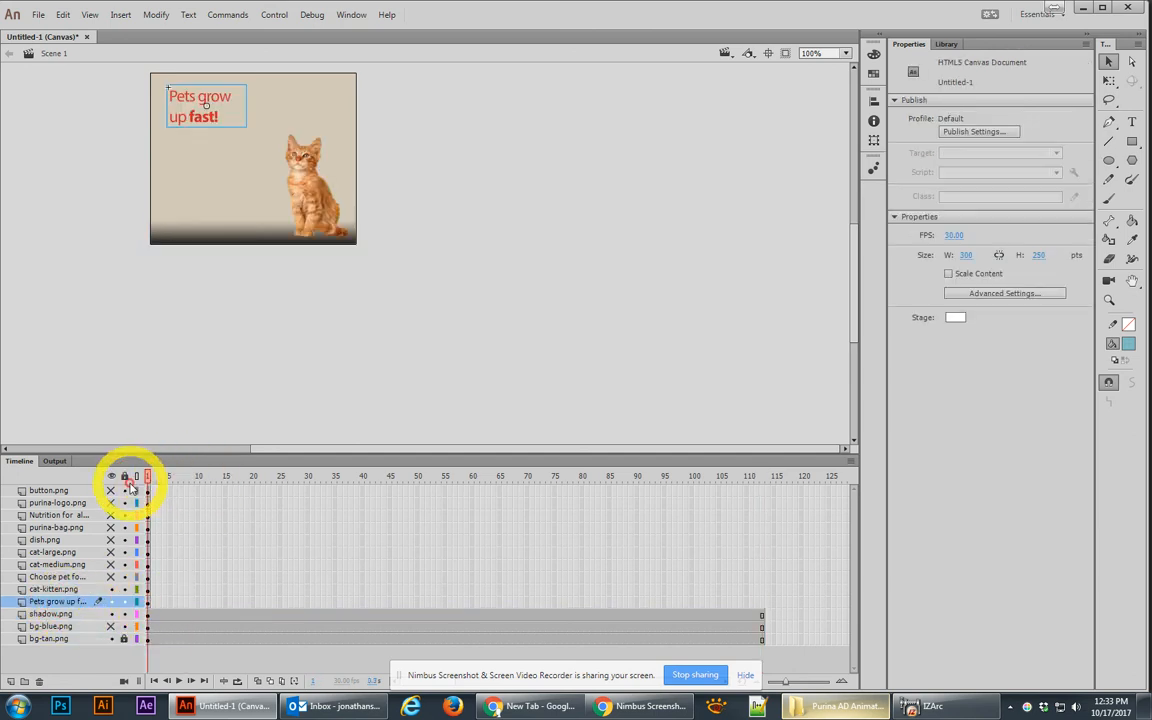
pyautogui.click(222, 133)
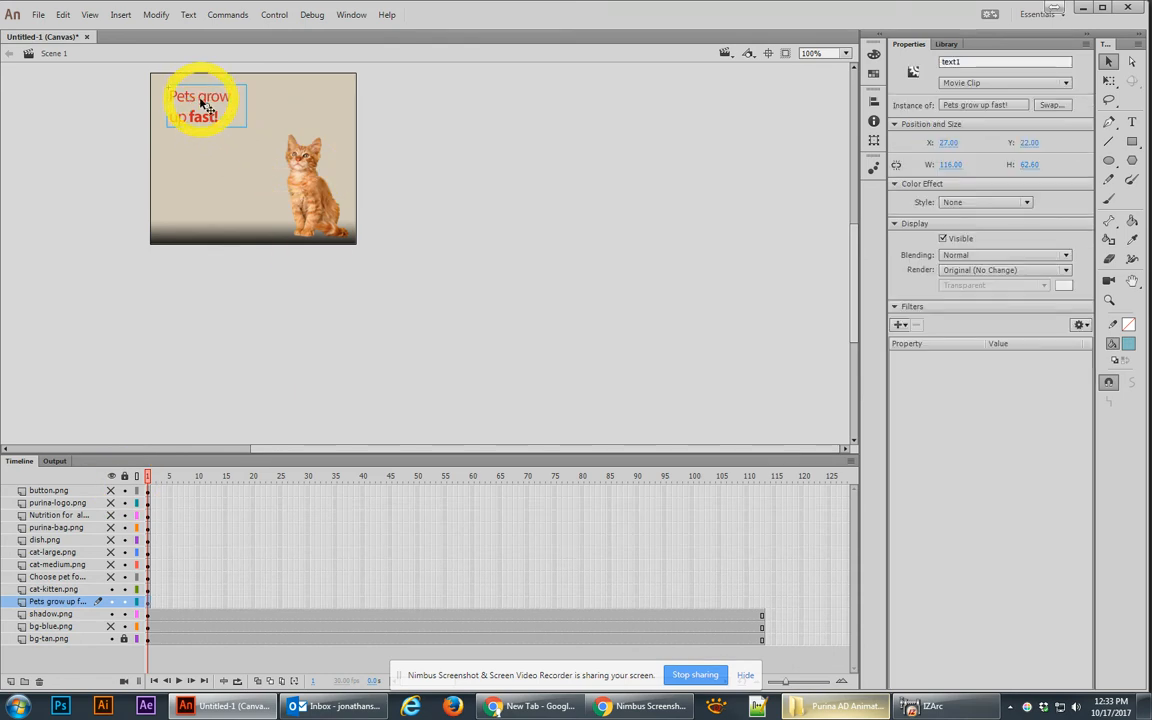
pyautogui.click(310, 181)
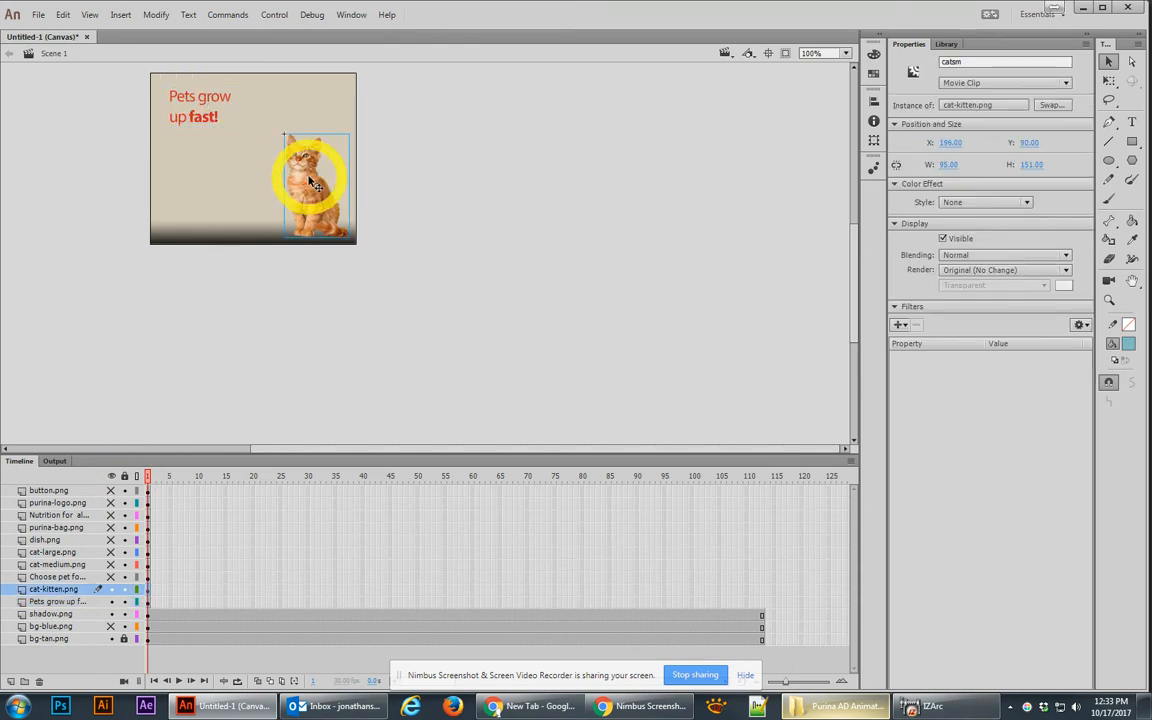
pyautogui.click(147, 600)
pyautogui.keyDown('shift'); pyautogui.click(146, 589); pyautogui.keyUp('shift')
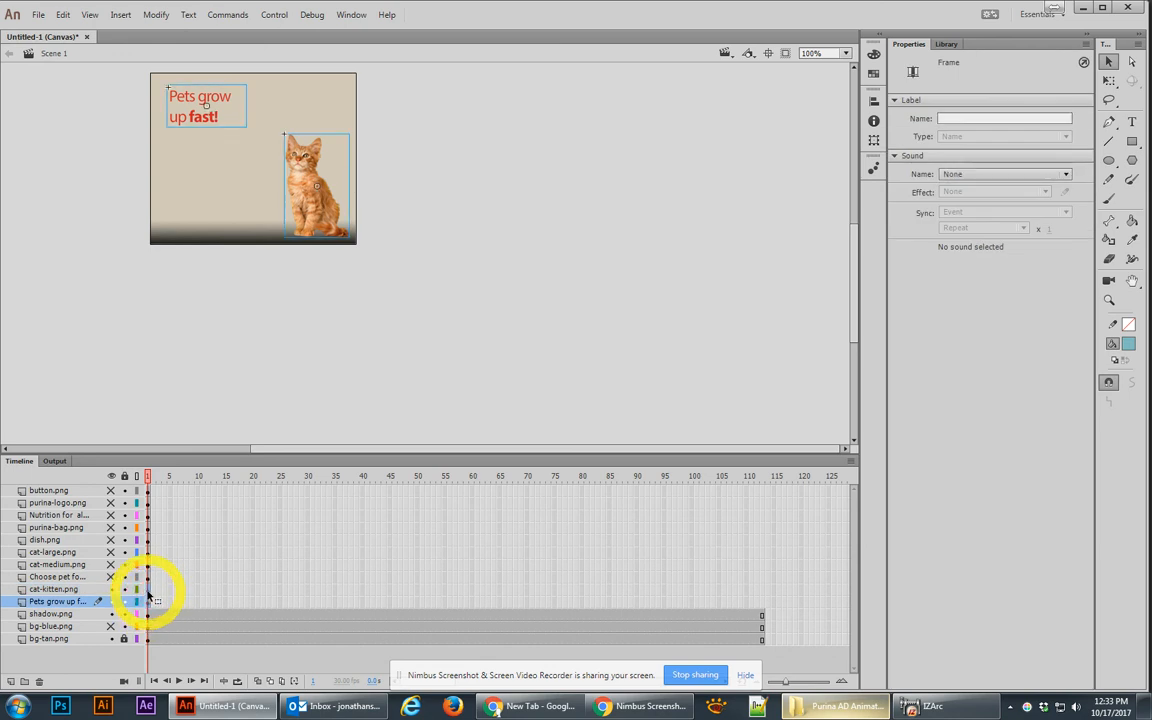
pyautogui.moveTo(147, 596); pyautogui.dragTo(196, 591)
pyautogui.click(195, 593)
# On frame 1, move the headline horizontally to about X -53 and the kitten to about X 264, partly off the stage
pyautogui.click(148, 590)
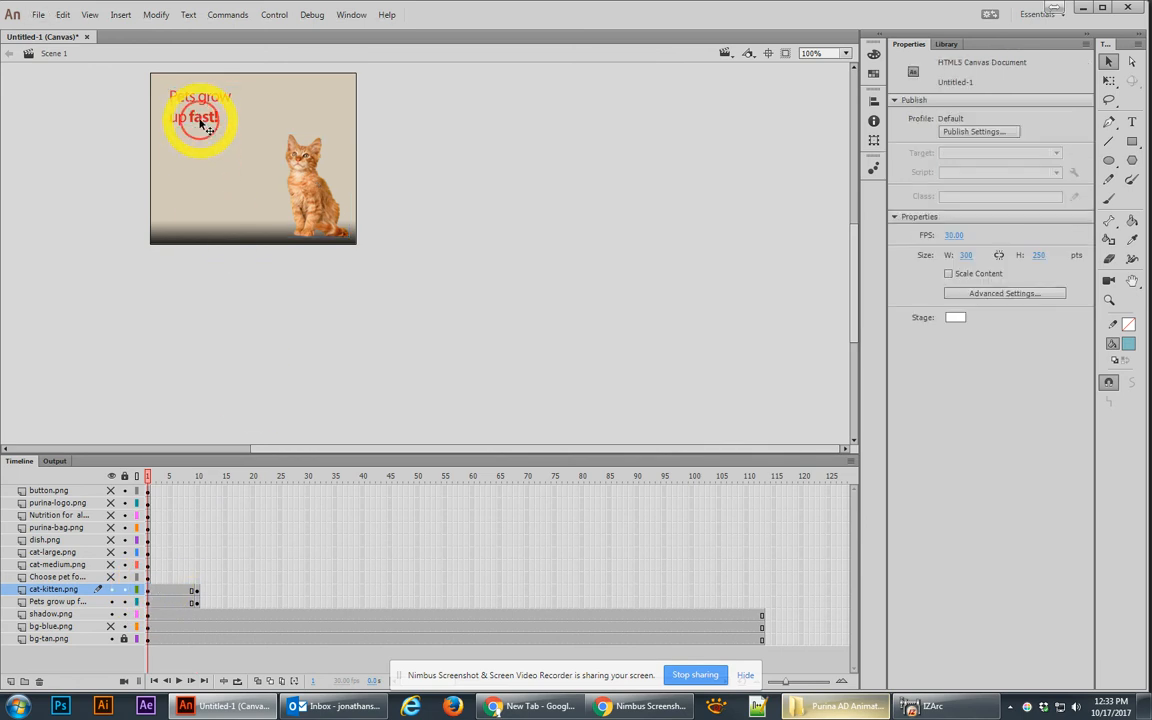
pyautogui.moveTo(193, 113); pyautogui.dragTo(139, 116)
pyautogui.moveTo(301, 188); pyautogui.dragTo(349, 193)
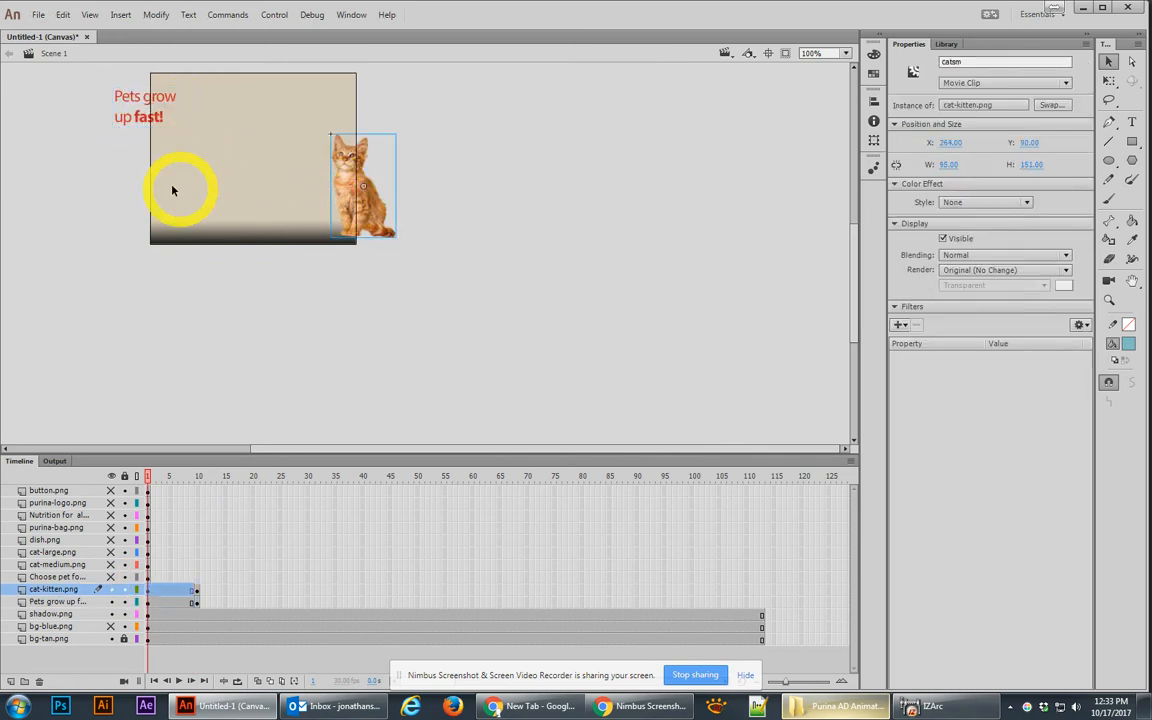
# Create a classic tween from frame 1 to frame 10 on both the kitten and headline layers
pyautogui.click(144, 118)
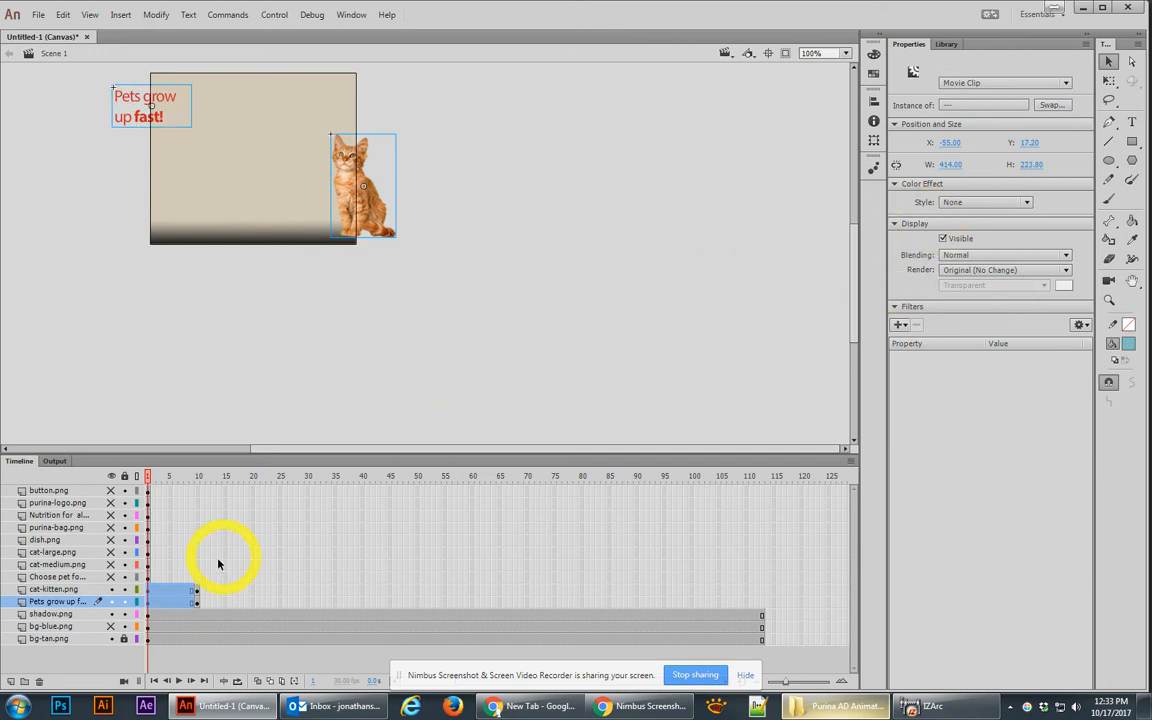
pyautogui.rightClick(170, 600)
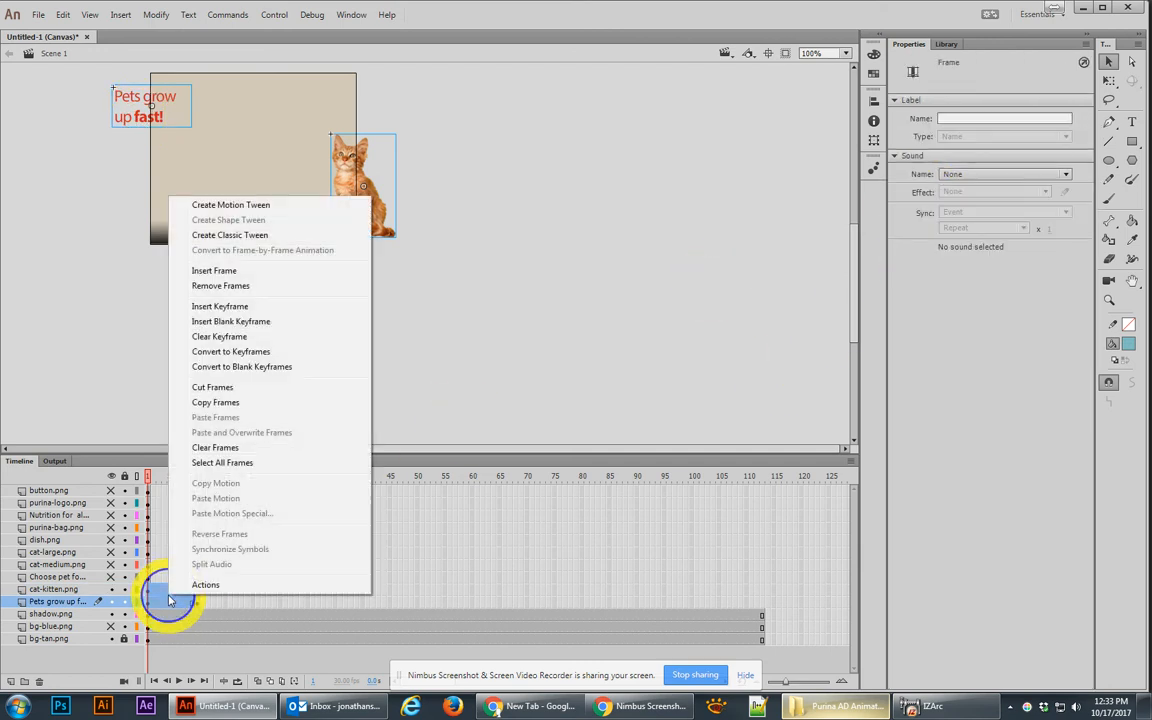
pyautogui.click(230, 235)
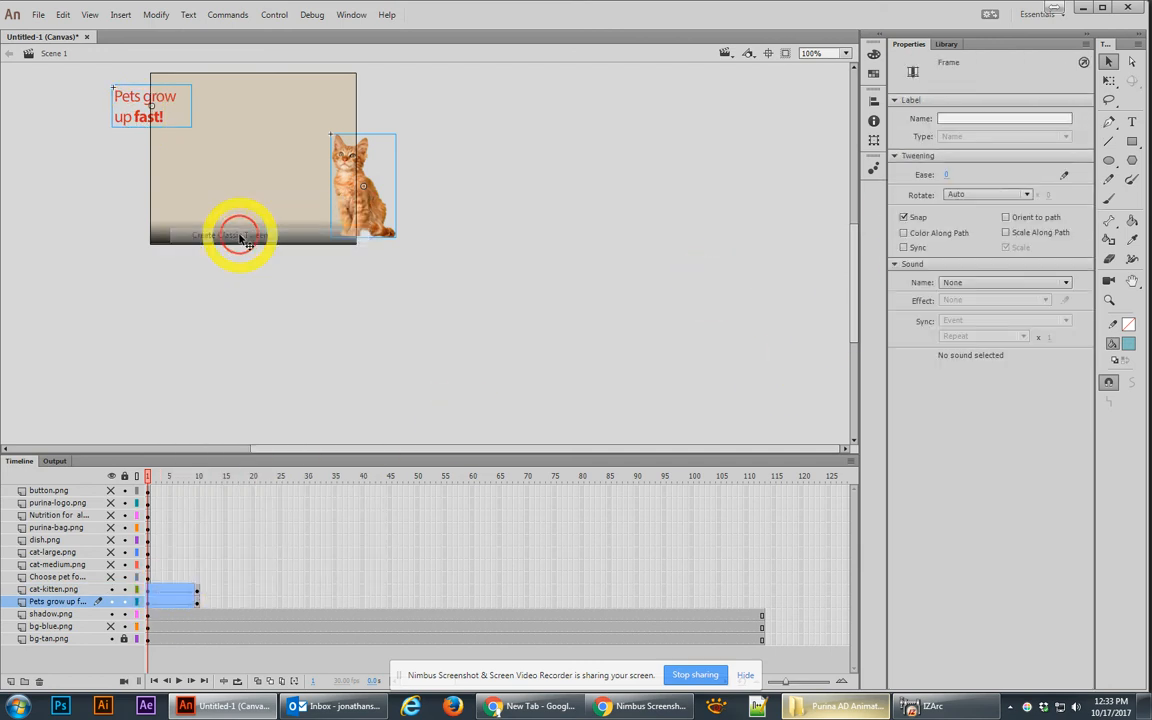
# Apply an Alpha color effect of 0% to the kitten and the headline on frame 1
pyautogui.click(150, 593)
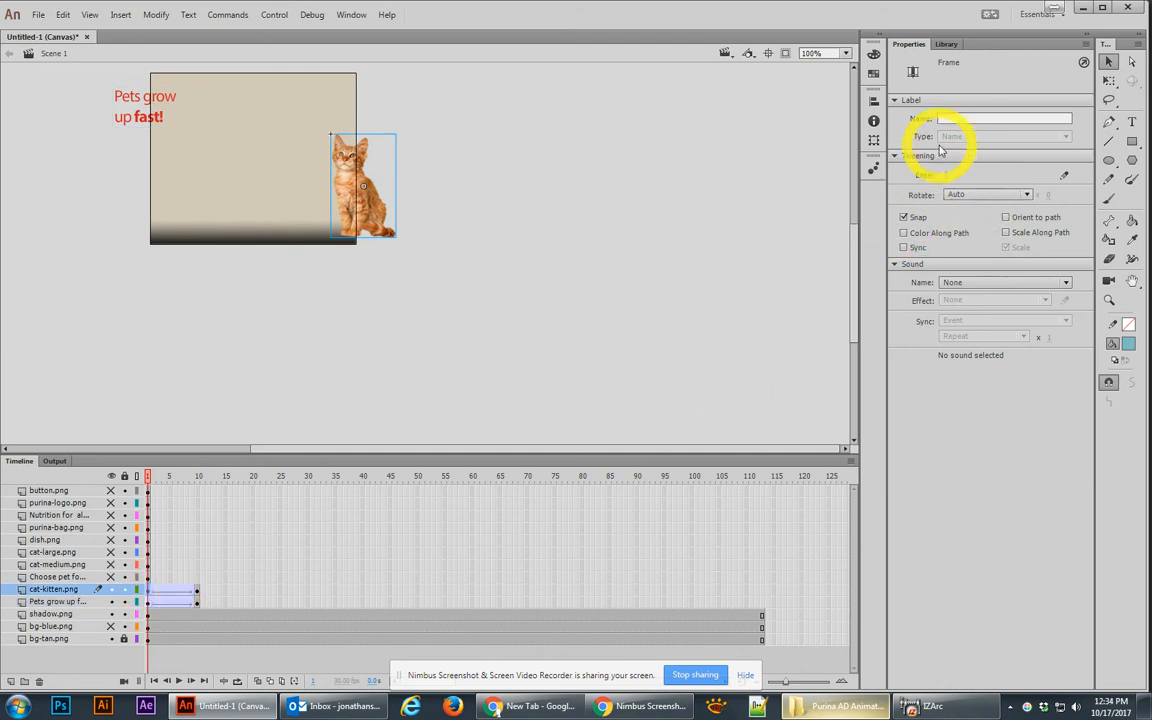
pyautogui.click(381, 192)
pyautogui.click(990, 202)
pyautogui.click(985, 274)
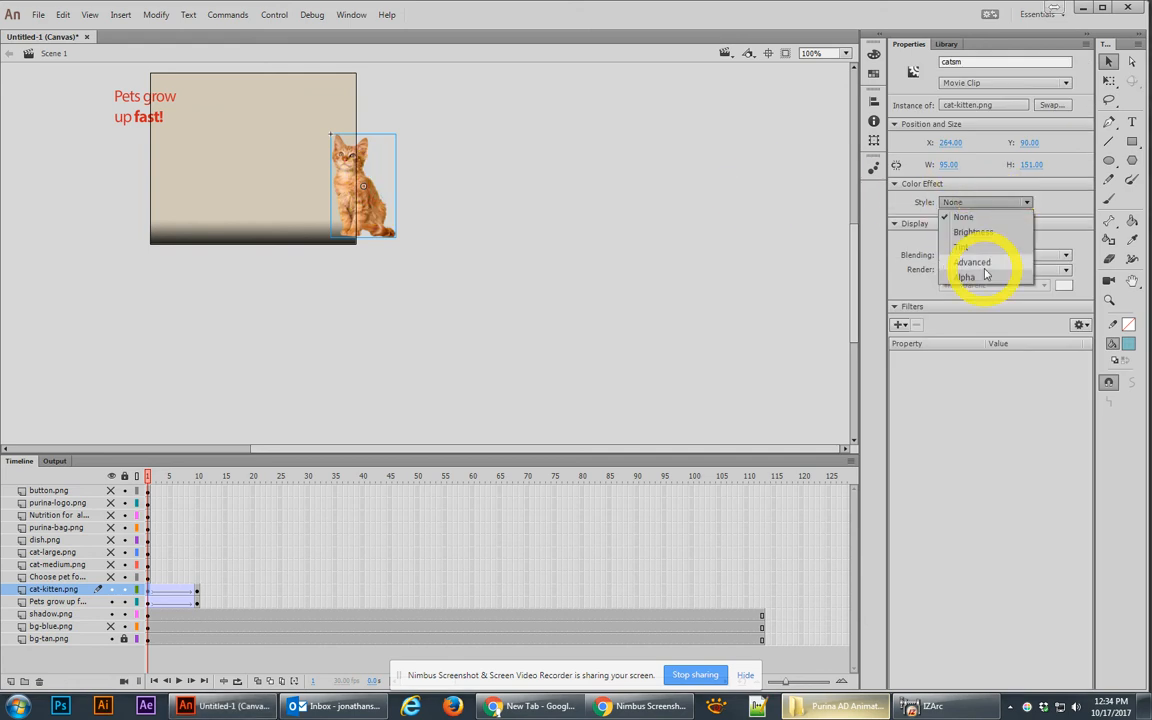
pyautogui.click(128, 104)
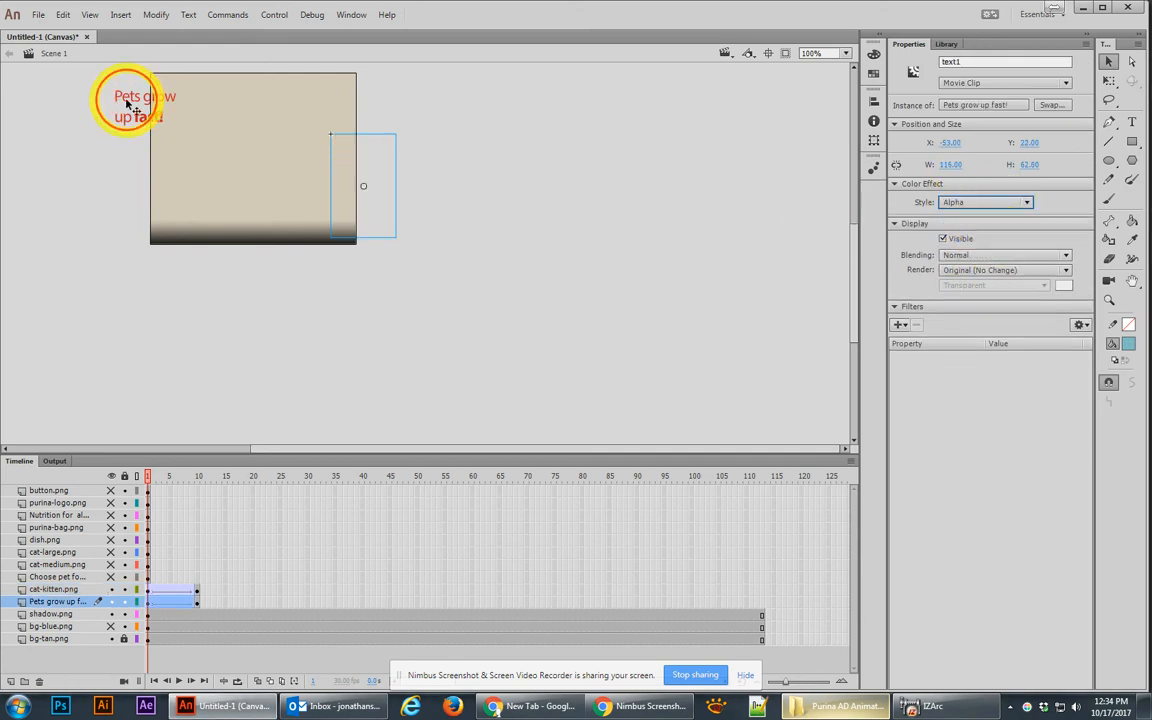
pyautogui.click(955, 203)
pyautogui.click(966, 277)
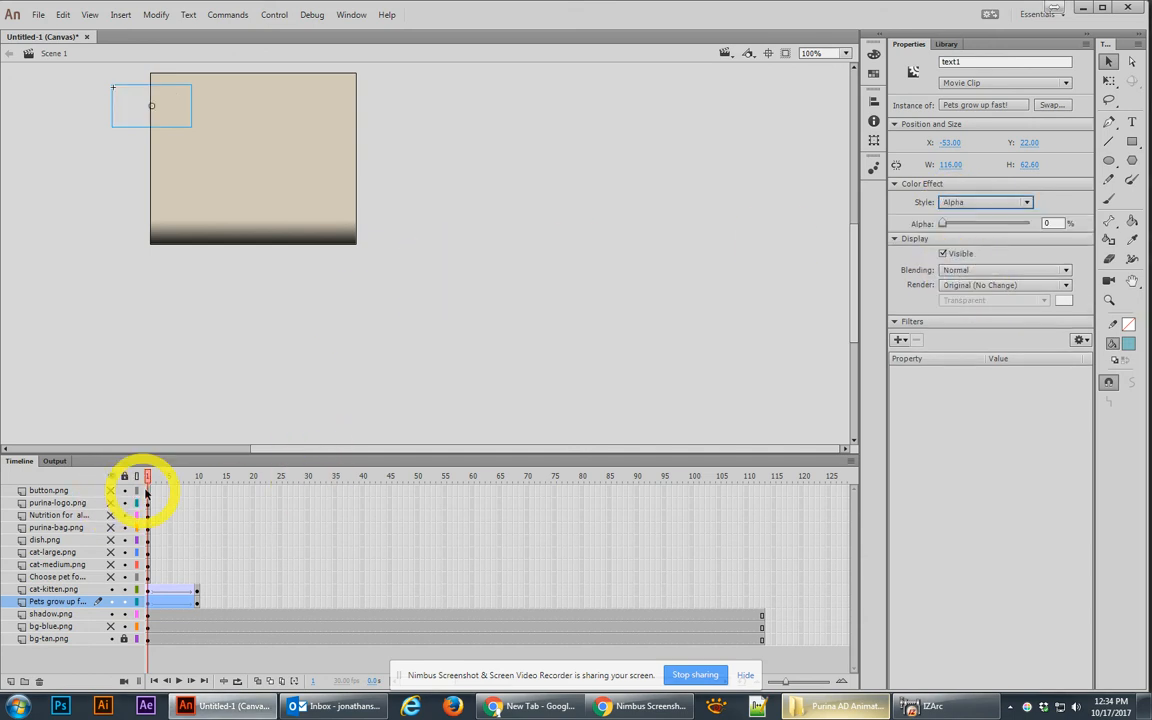
# Set the ease to 100 out on the kitten and headline entrance tweens and preview the motion
pyautogui.moveTo(148, 478)
pyautogui.mouseDown()
pyautogui.moveTo(198, 472)
pyautogui.moveTo(145, 490)
pyautogui.mouseUp()
pyautogui.click(175, 590)
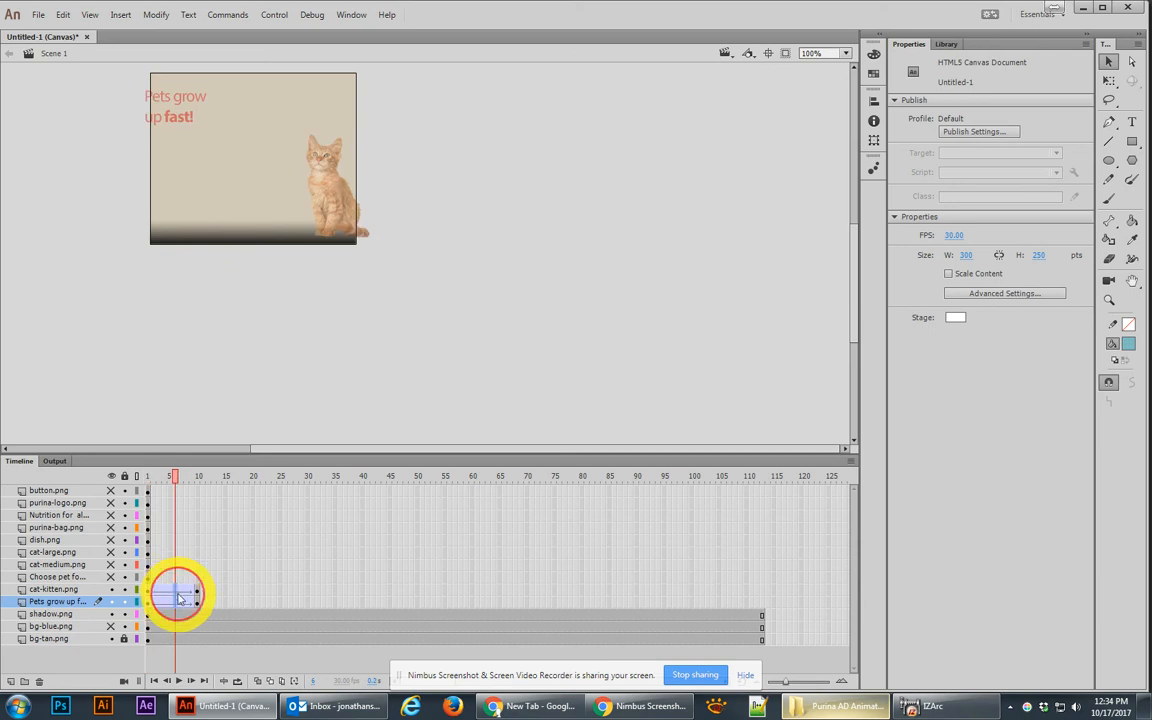
pyautogui.rightClick(180, 593)
pyautogui.moveTo(171, 604); pyautogui.dragTo(171, 591)
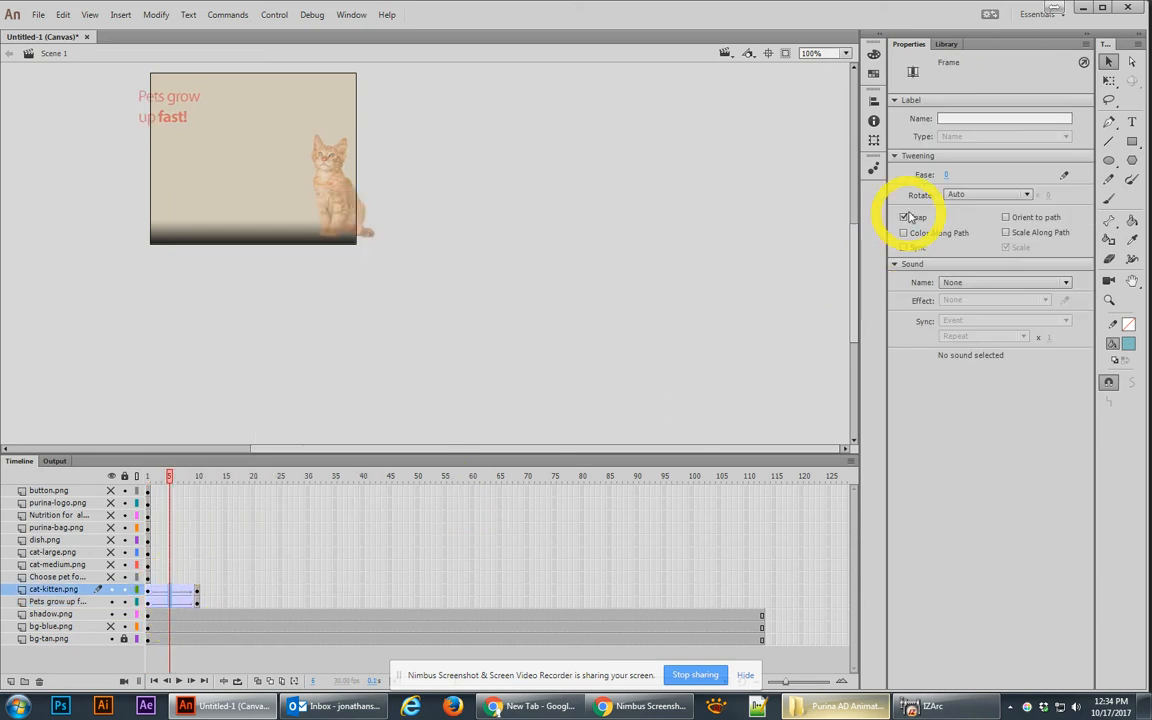
pyautogui.moveTo(946, 175); pyautogui.dragTo(1103, 190)
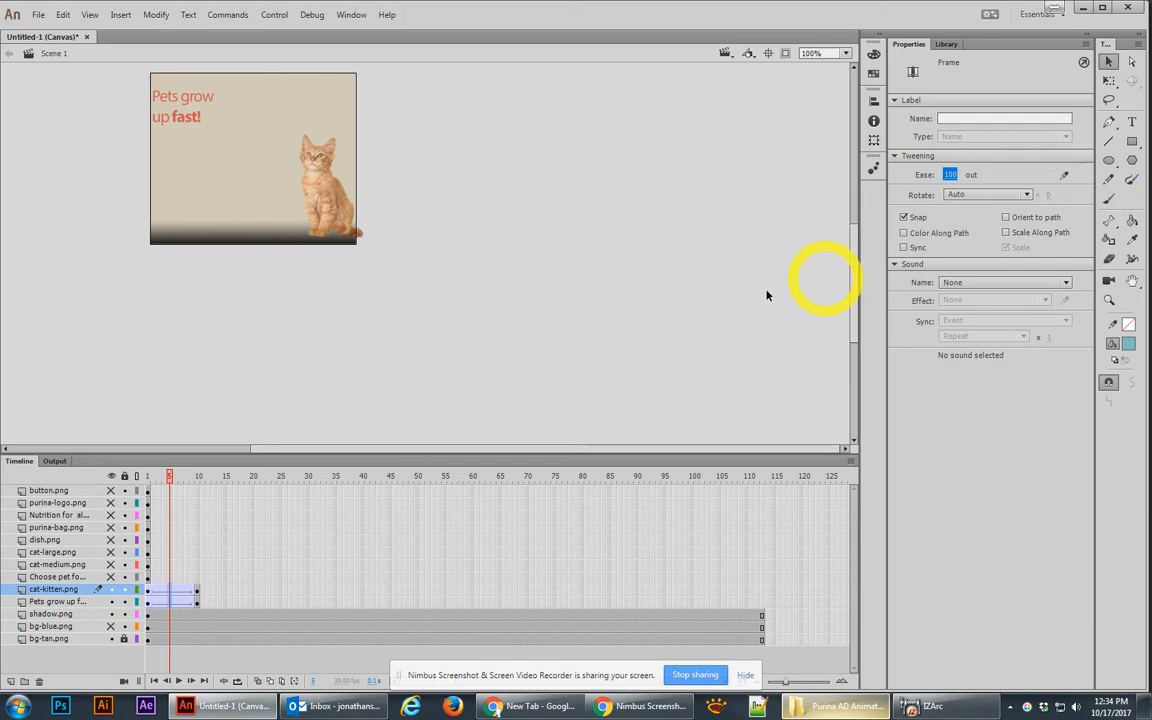
pyautogui.moveTo(165, 476)
pyautogui.mouseDown()
pyautogui.moveTo(147, 470)
pyautogui.moveTo(203, 480)
pyautogui.moveTo(180, 476)
pyautogui.mouseUp()
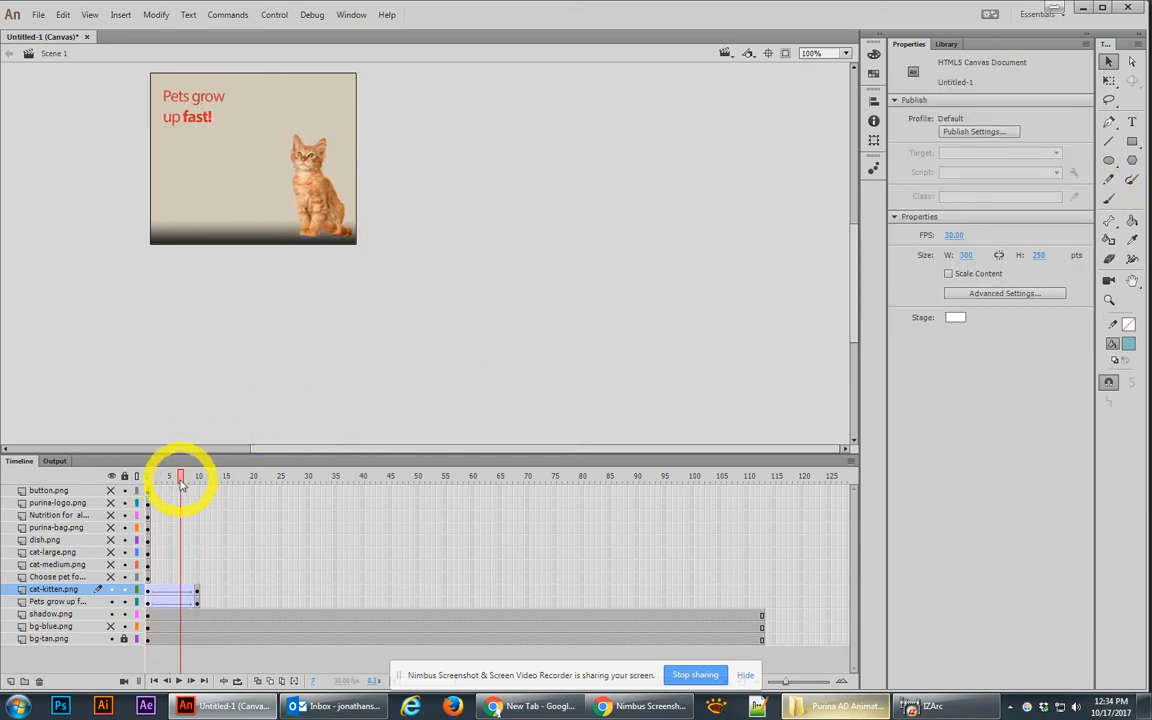
pyautogui.click(168, 601)
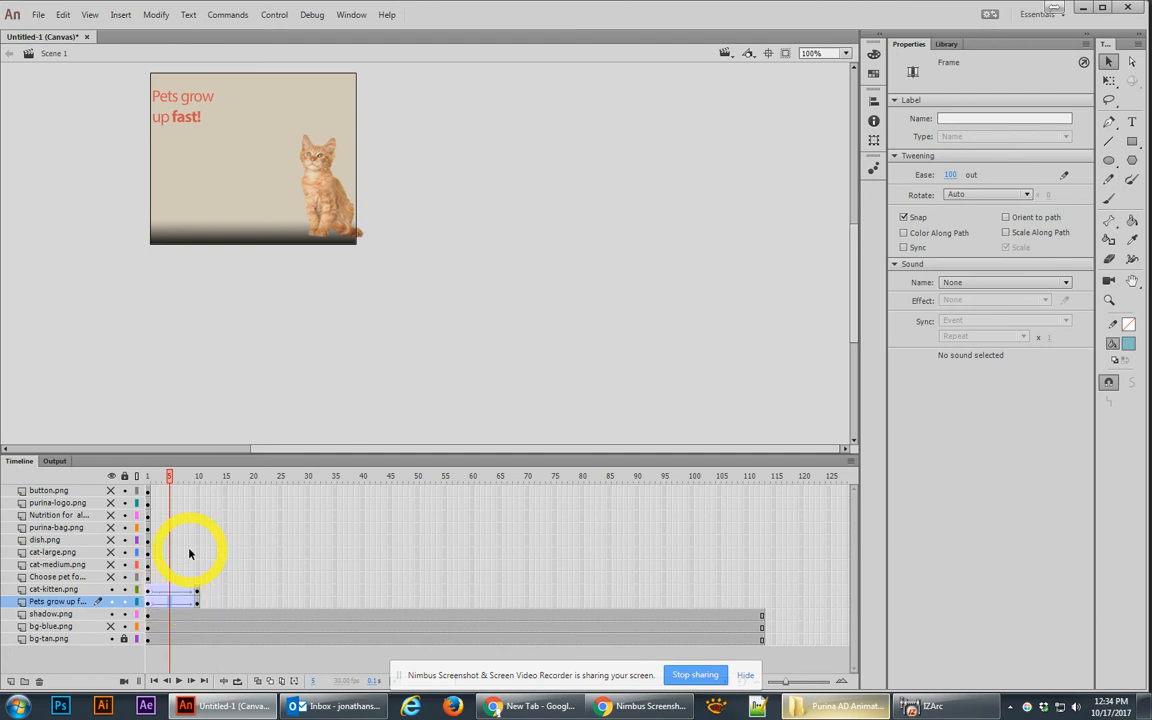
# Duplicate the frame 10 keyframes of the kitten and headline layers to frame 30, and their frame 1 keyframes to frame 40
pyautogui.click(197, 592)
pyautogui.keyDown('shift'); pyautogui.click(198, 602); pyautogui.keyUp('shift')
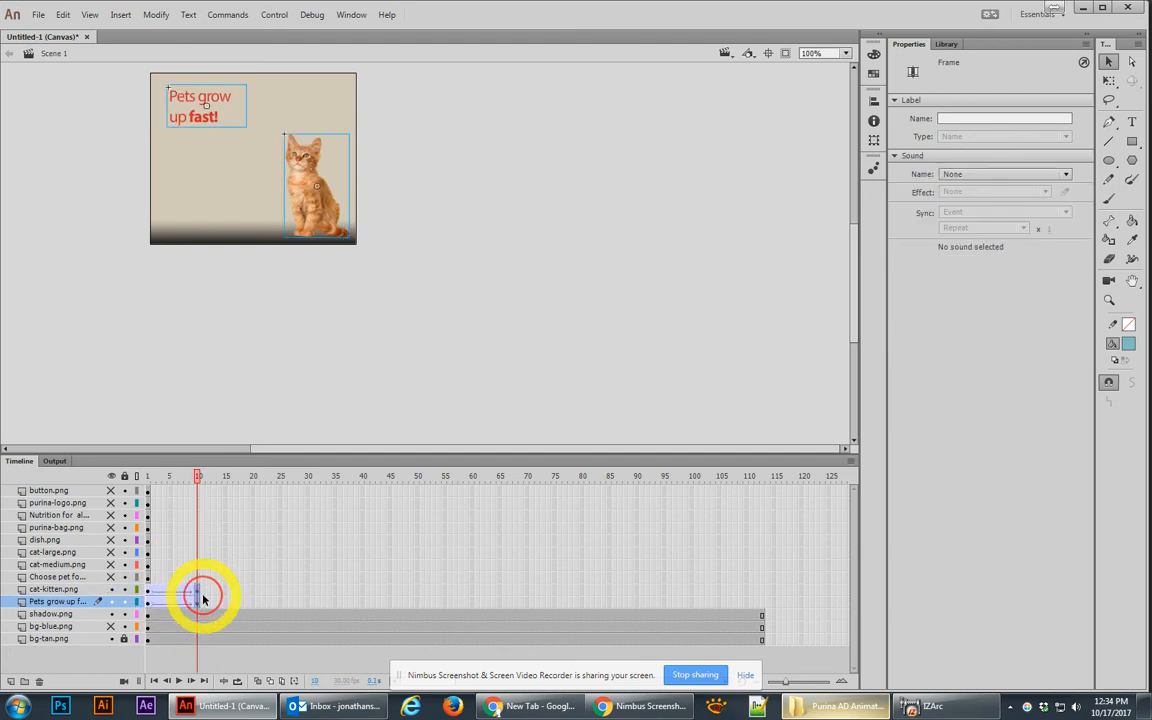
pyautogui.moveTo(197, 595); pyautogui.dragTo(308, 594)
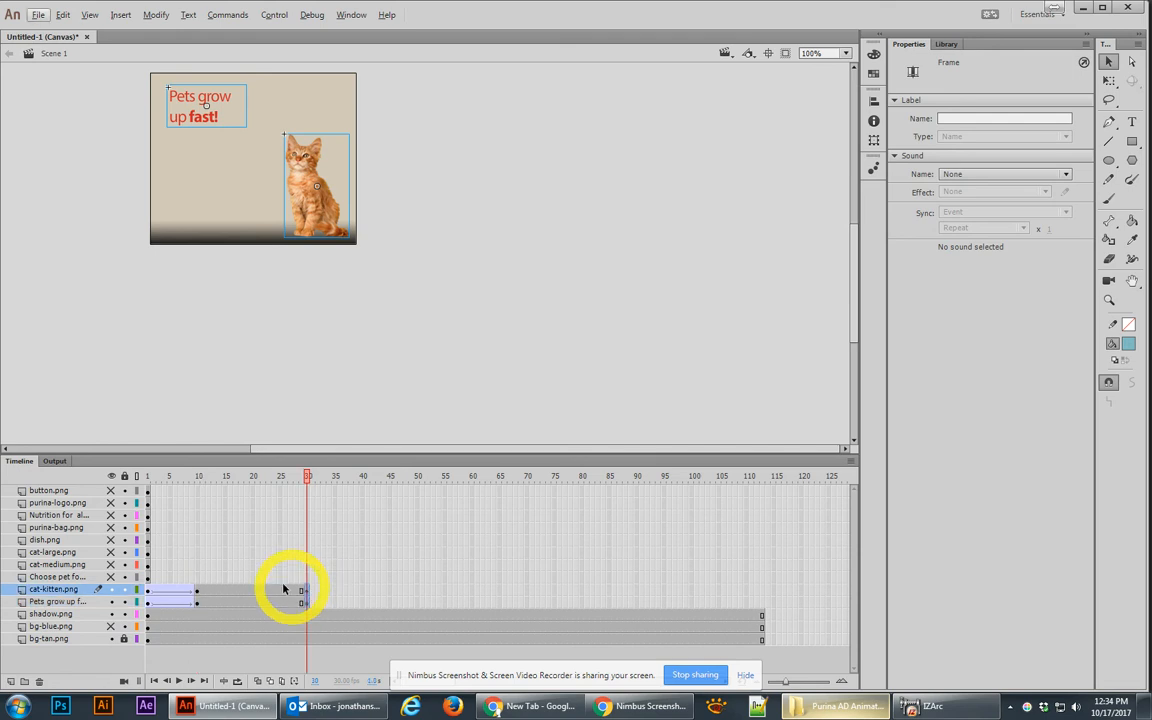
pyautogui.click(148, 591)
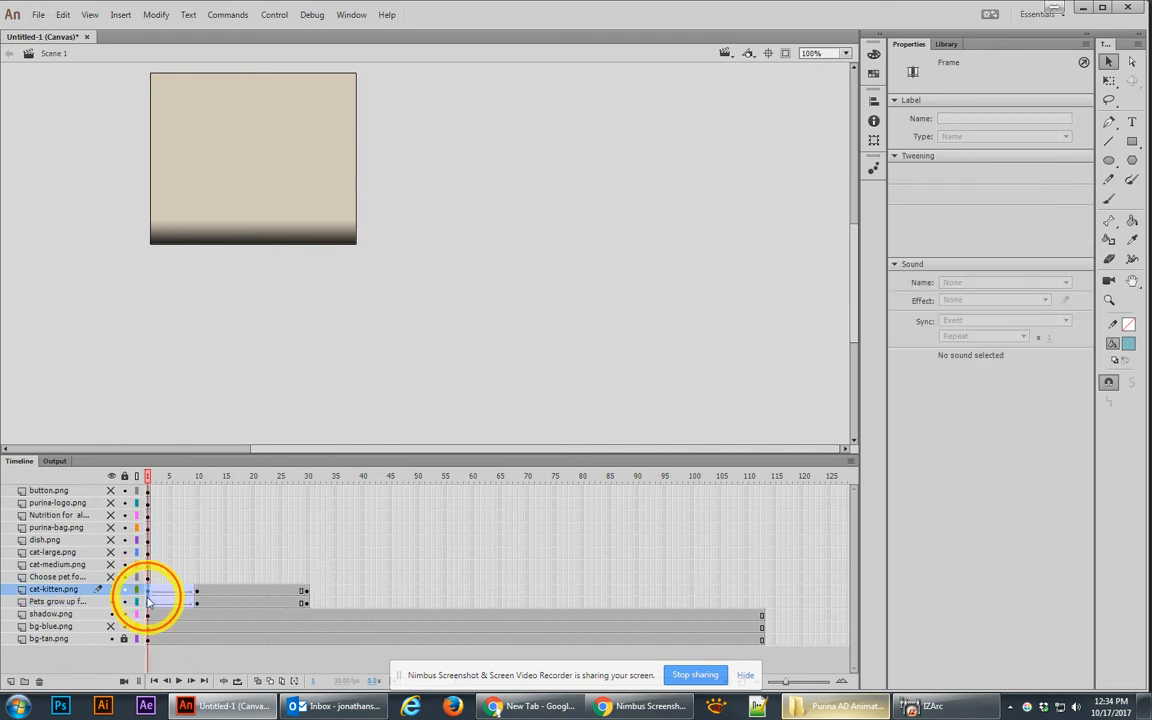
pyautogui.click(147, 601)
pyautogui.moveTo(150, 596); pyautogui.dragTo(362, 595)
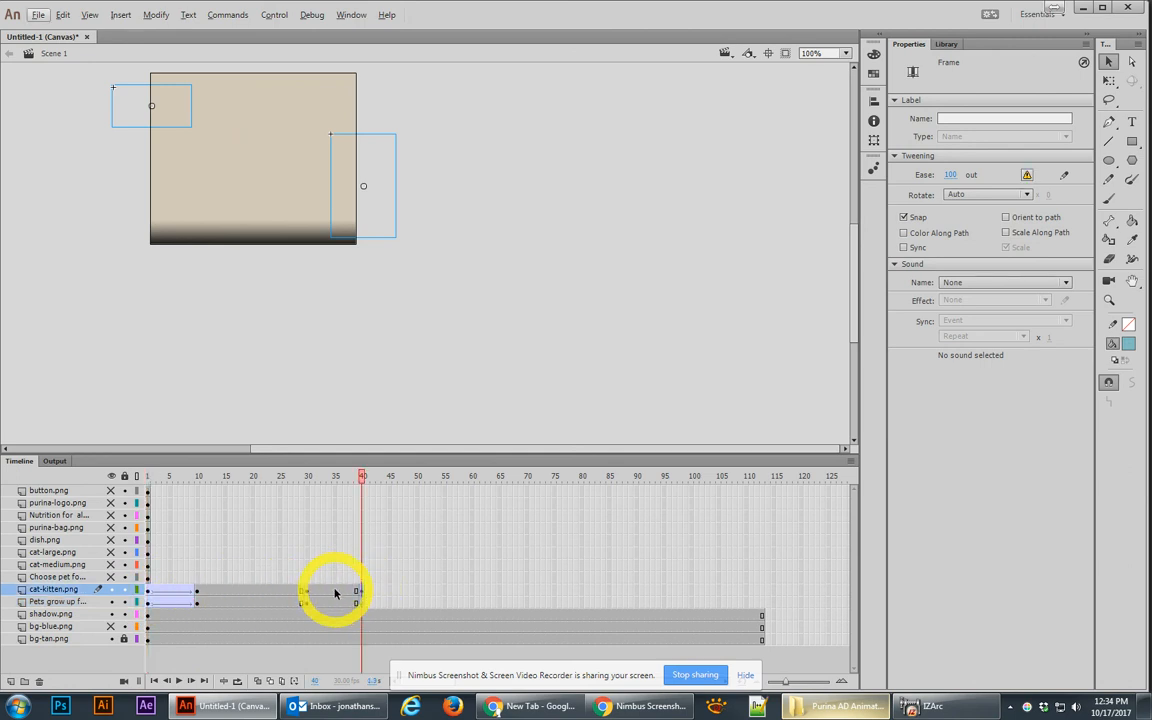
# Create a classic tween from frame 30 to frame 40 on both the kitten and headline layers and preview it
pyautogui.click(334, 596)
pyautogui.rightClick(335, 598)
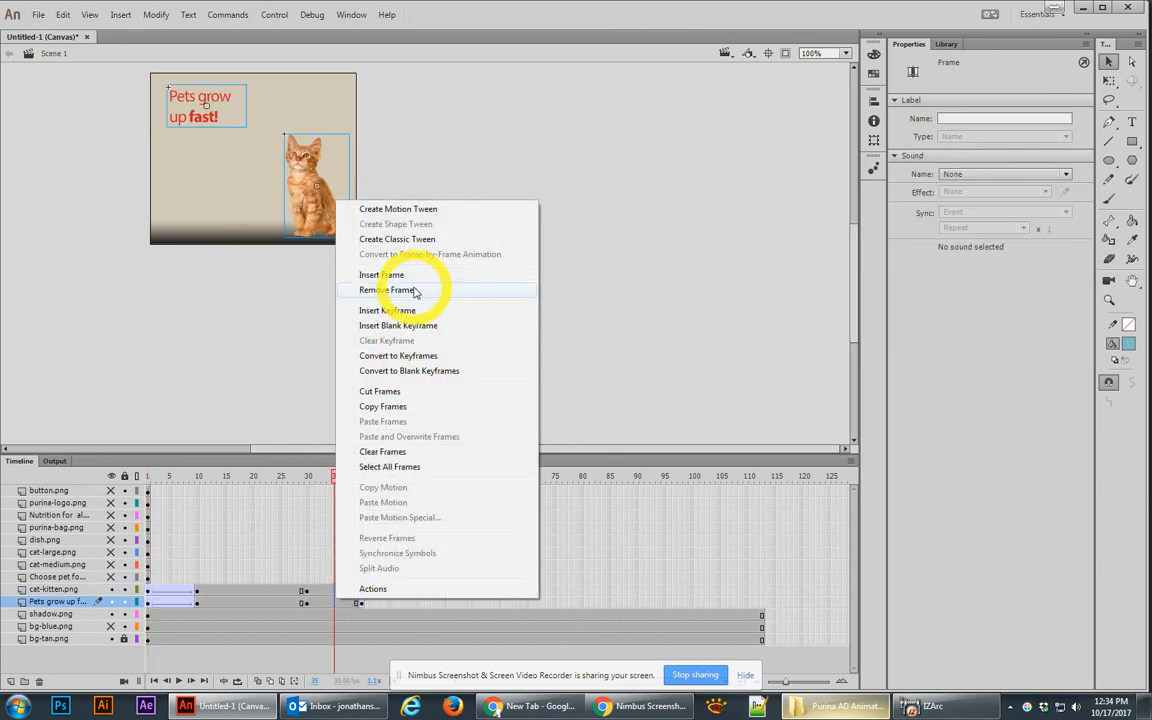
pyautogui.click(398, 239)
pyautogui.moveTo(311, 479); pyautogui.dragTo(339, 487)
# Apply a negative ease to the kitten layer's exit tween between frames 30 and 40 and preview the motion
pyautogui.click(334, 591)
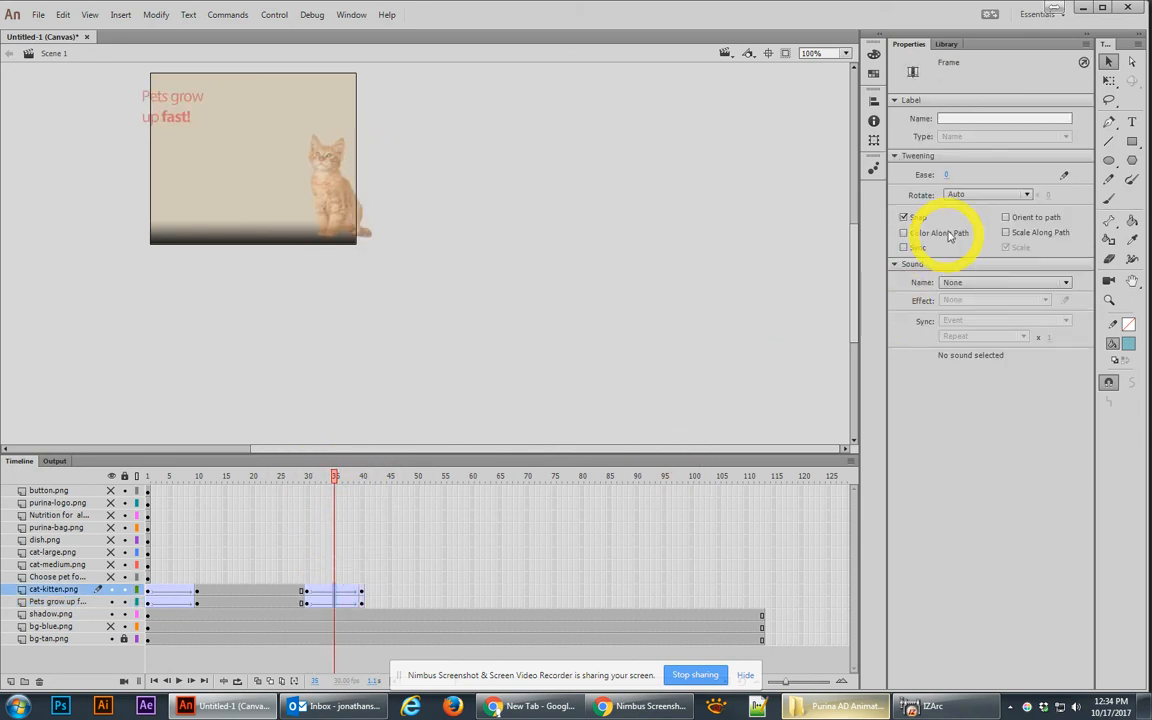
pyautogui.moveTo(947, 175); pyautogui.dragTo(995, 175)
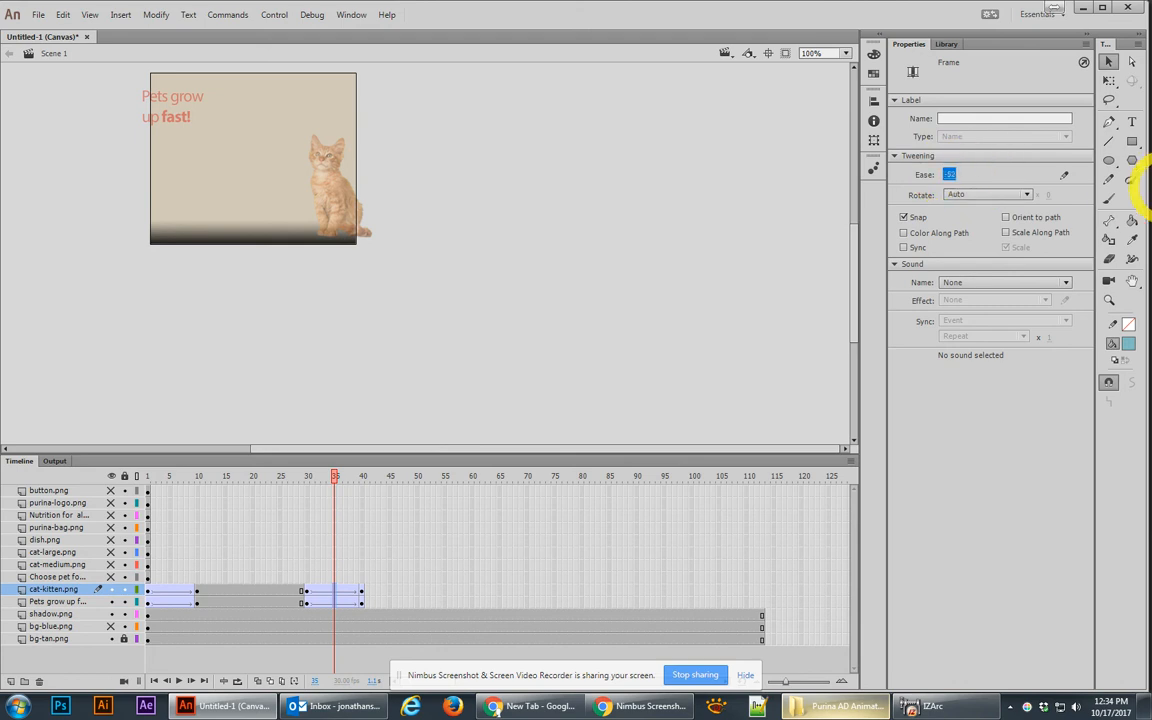
pyautogui.moveTo(334, 474); pyautogui.dragTo(228, 577)
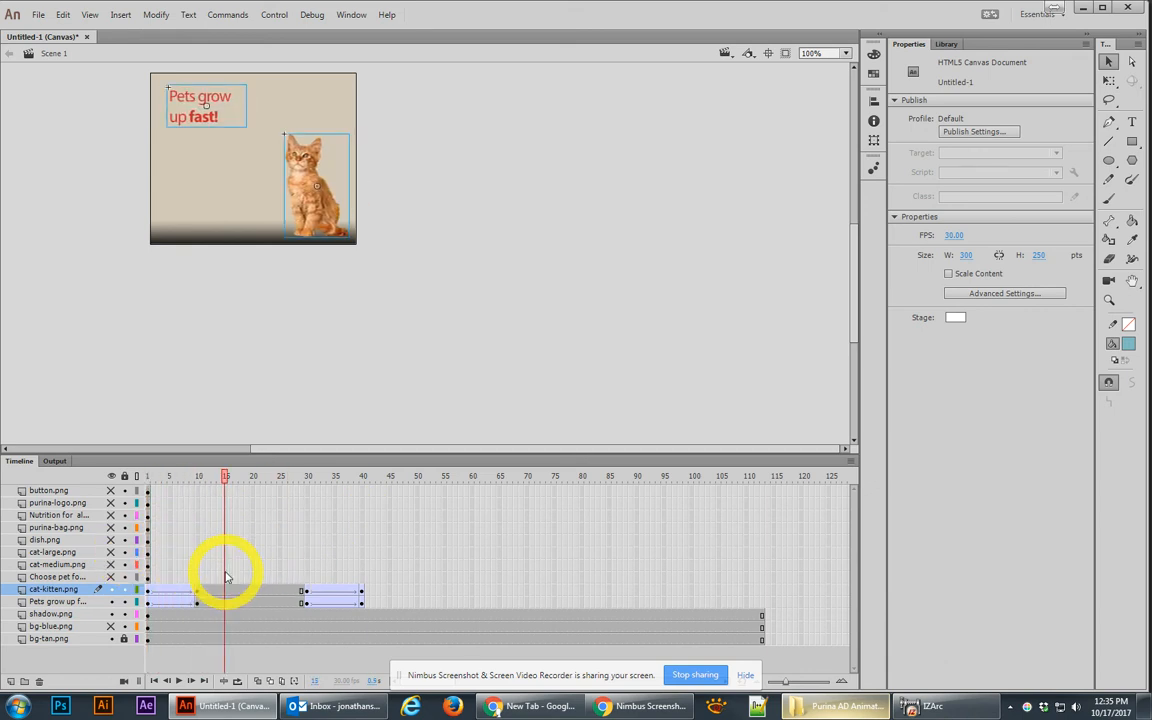
# Move the frame 1 keyframes of the cat-medium and "Choose pet food" layers to frame 30 and make both layers visible
pyautogui.click(147, 577)
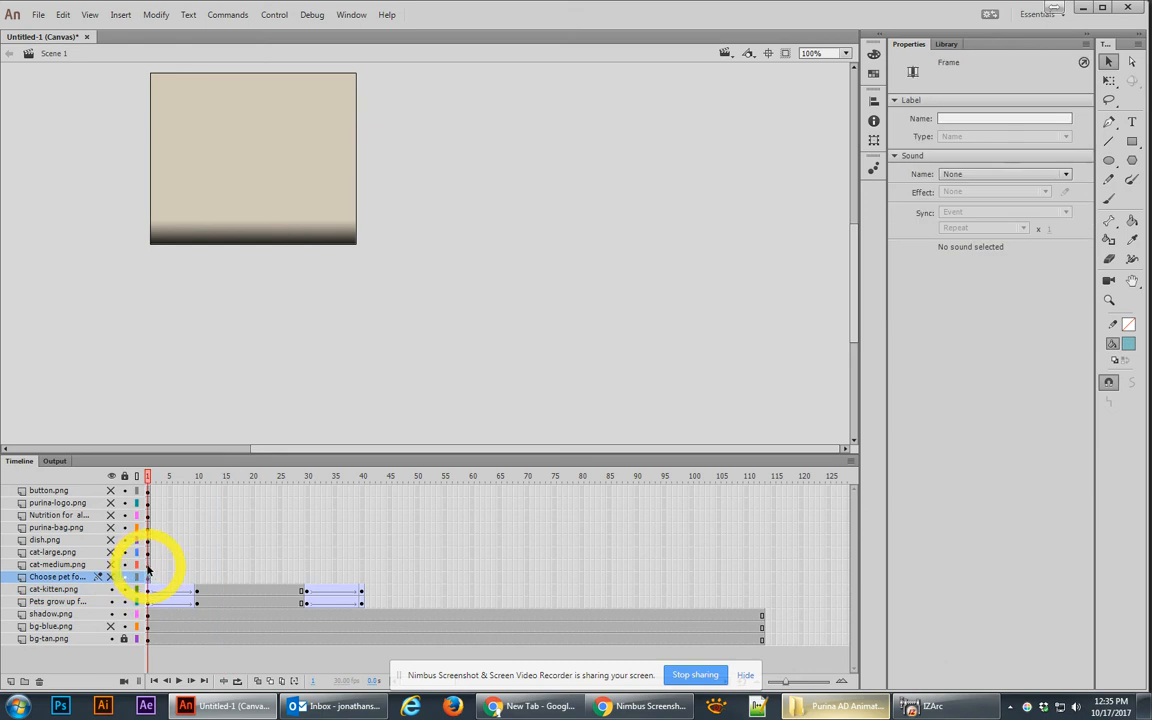
pyautogui.click(148, 565)
pyautogui.moveTo(150, 568); pyautogui.dragTo(362, 556)
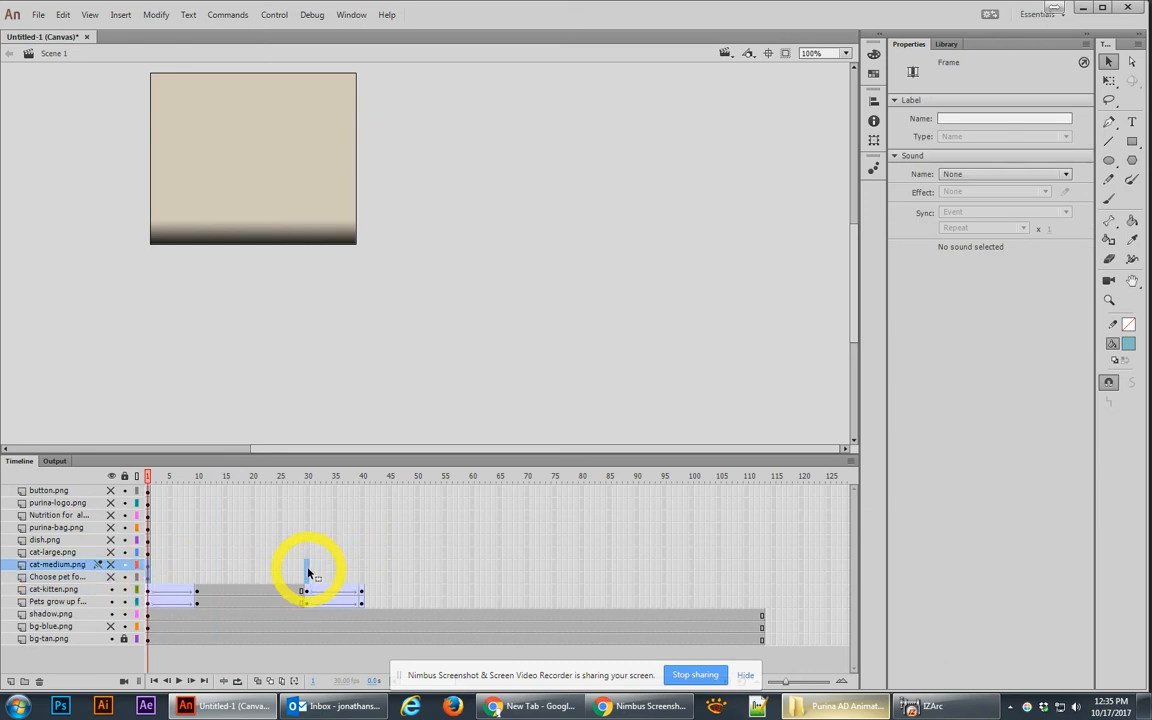
pyautogui.moveTo(309, 574); pyautogui.dragTo(309, 575)
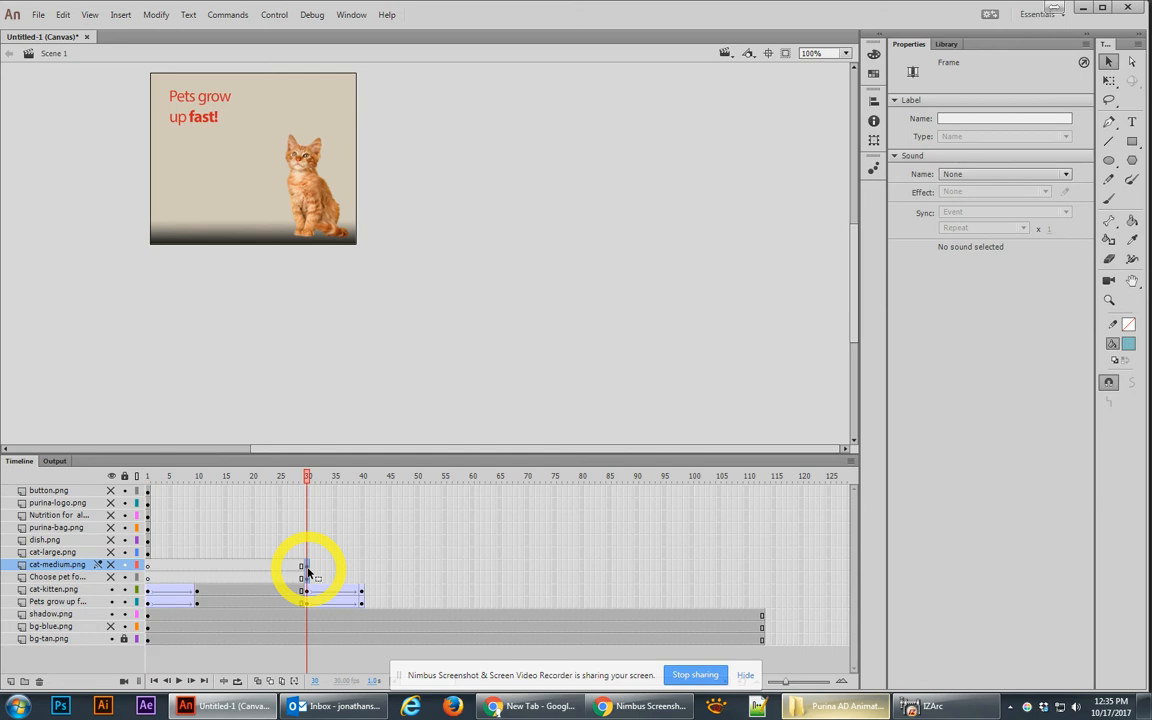
pyautogui.click(112, 578)
pyautogui.click(113, 566)
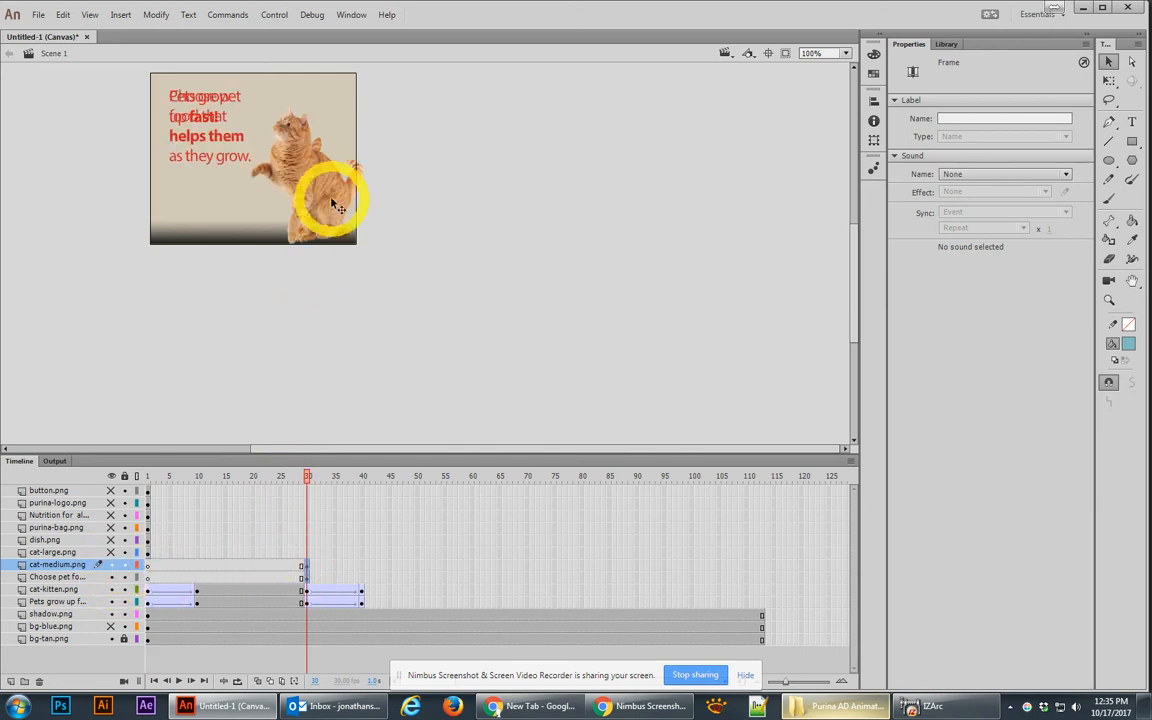
# Duplicate the frame 30 keyframes of the cat-medium and "Choose pet food" layers to frame 40
pyautogui.click(338, 205)
pyautogui.click(225, 140)
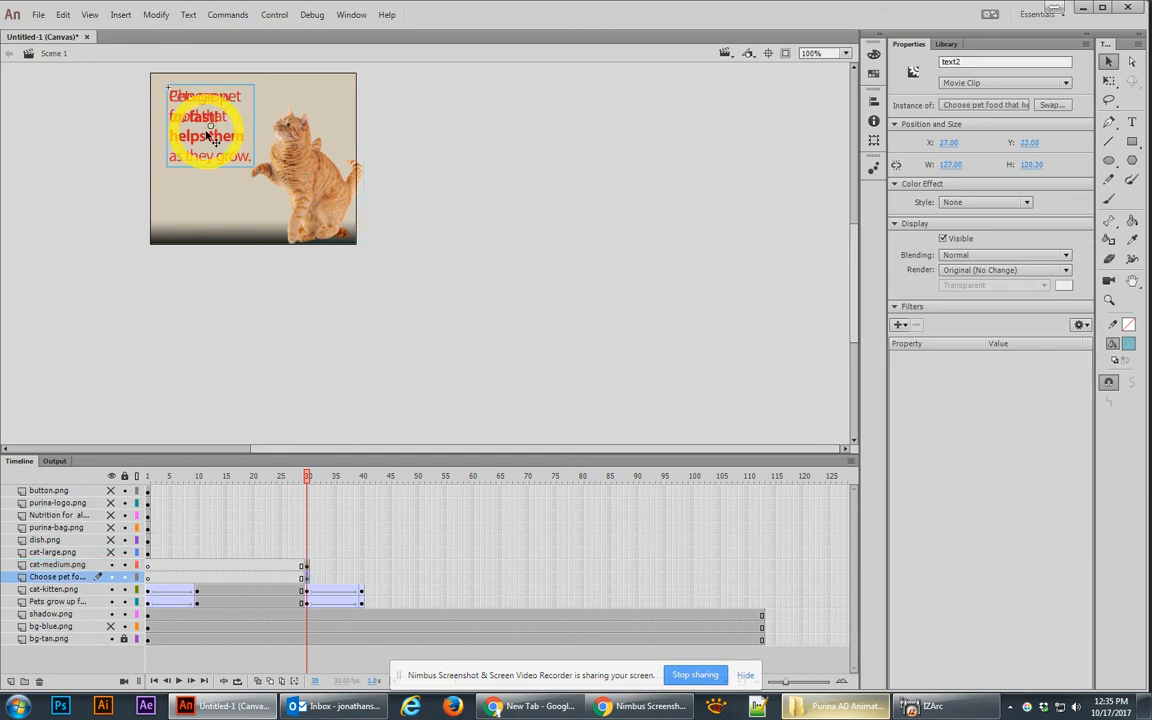
pyautogui.click(306, 565)
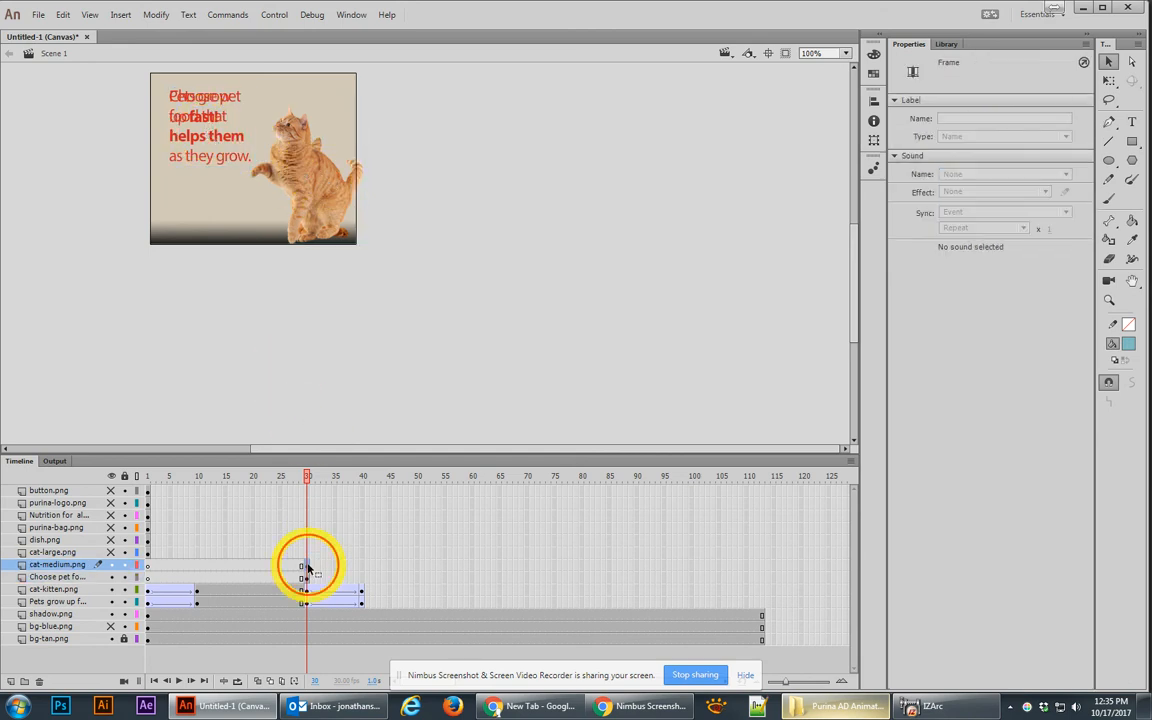
pyautogui.click(307, 578)
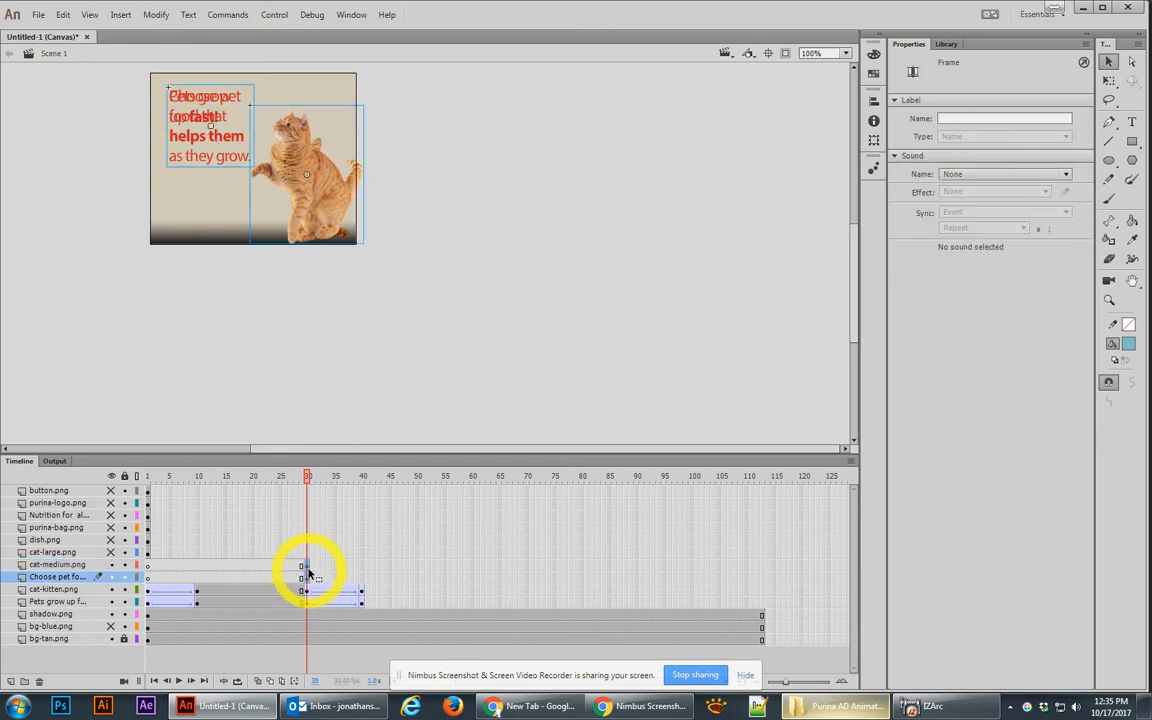
pyautogui.click(350, 566)
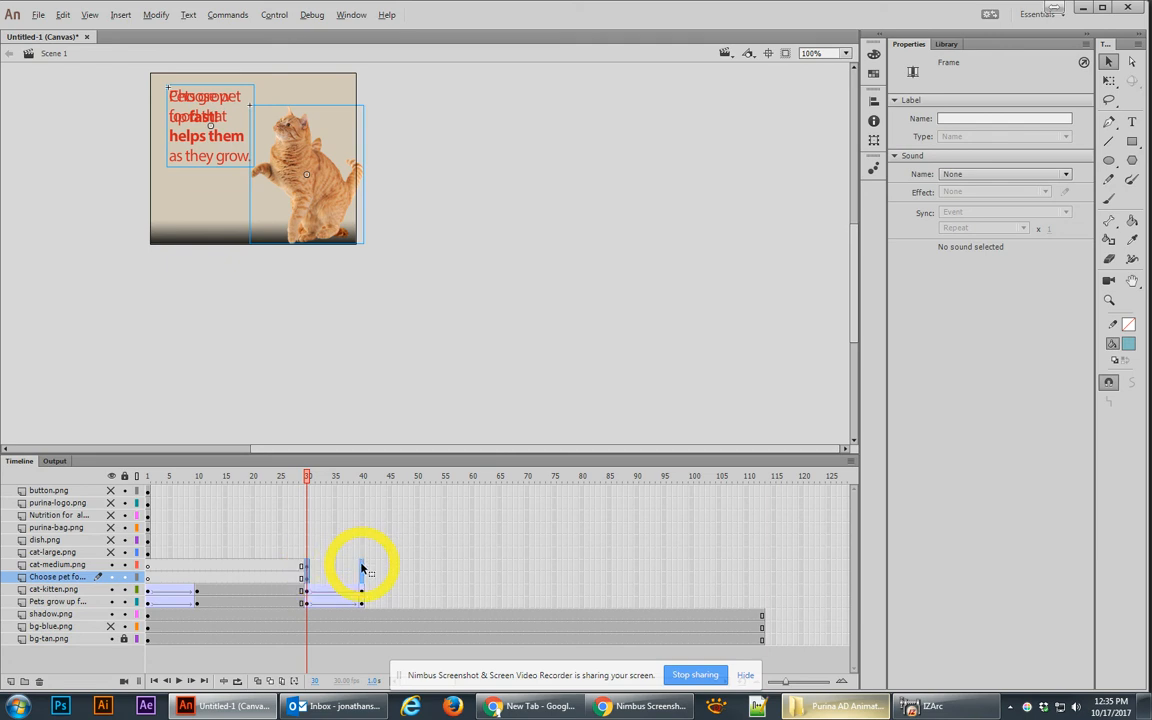
pyautogui.press('F5')
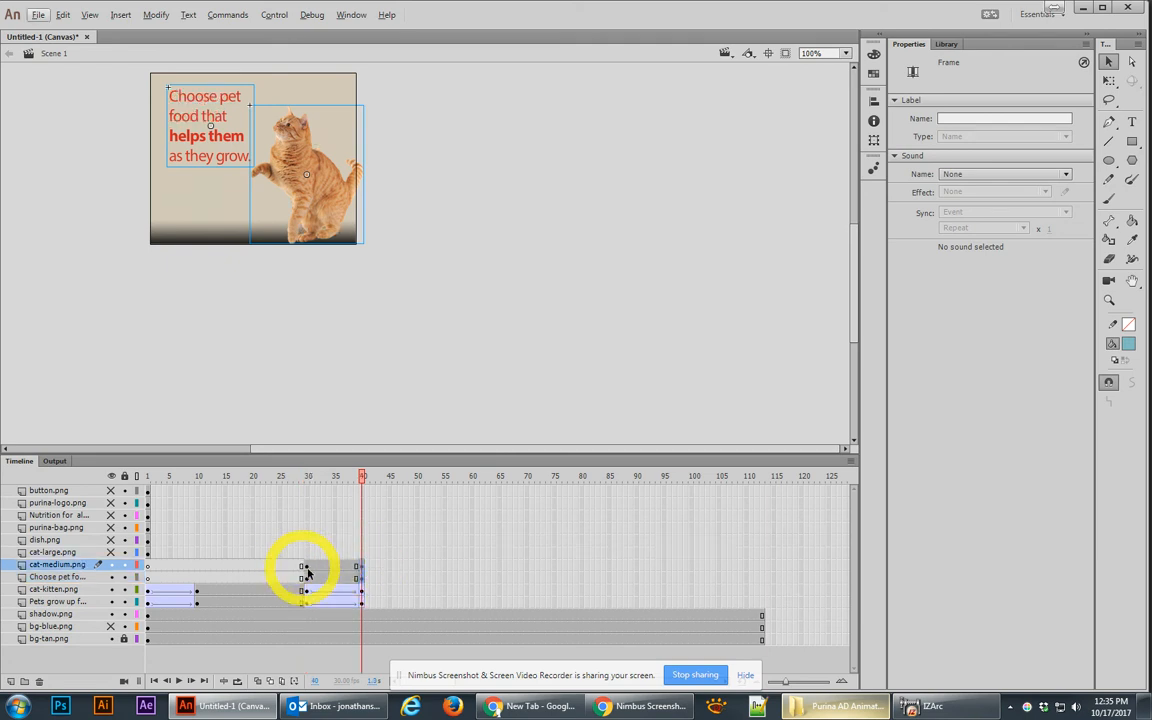
# On frame 30, shift the medium cat right to about X 210 and apply an Alpha color effect of 0%
pyautogui.click(304, 568)
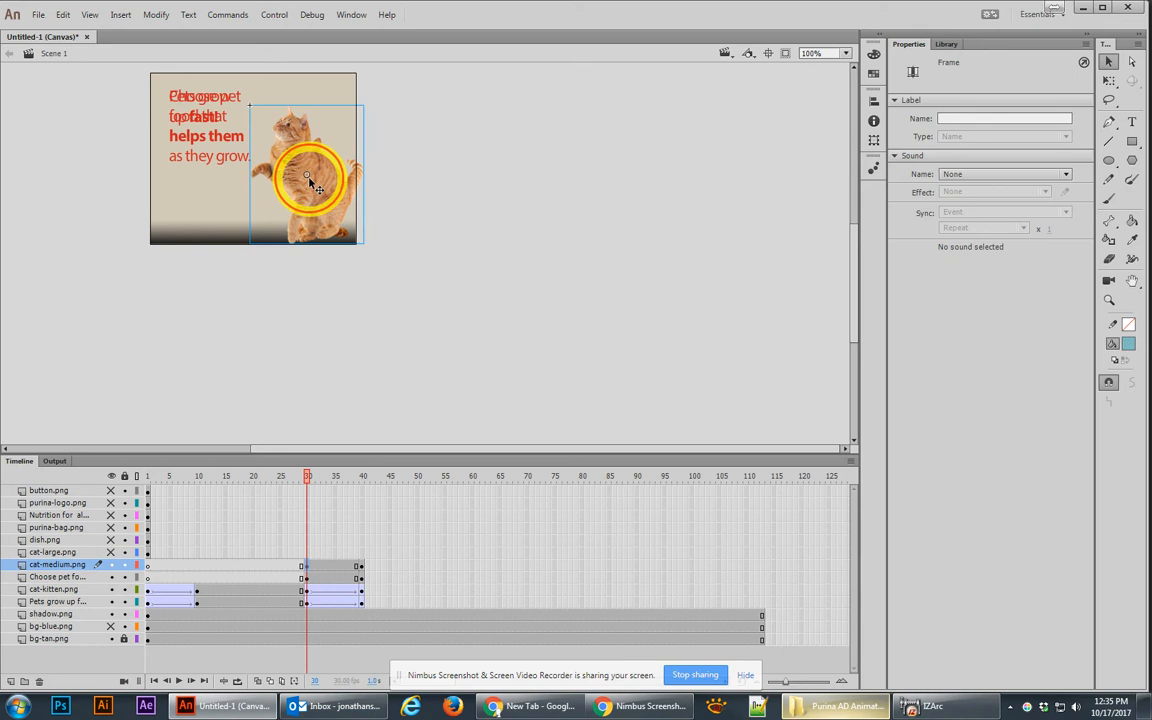
pyautogui.click(309, 180)
pyautogui.moveTo(320, 218); pyautogui.dragTo(384, 218)
pyautogui.click(960, 202)
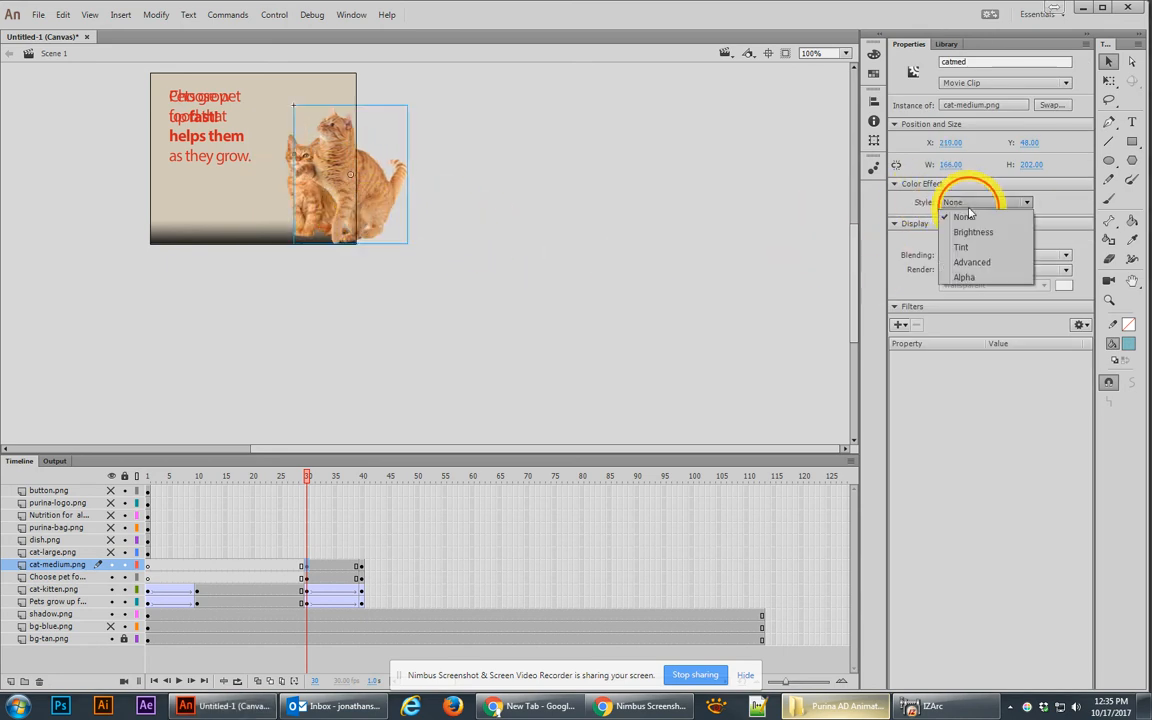
pyautogui.click(966, 277)
# On frame 30, shift the "Choose pet food" headline left to about X -61 and apply an Alpha color effect of 0%
pyautogui.click(203, 137)
pyautogui.moveTo(203, 137); pyautogui.dragTo(115, 137)
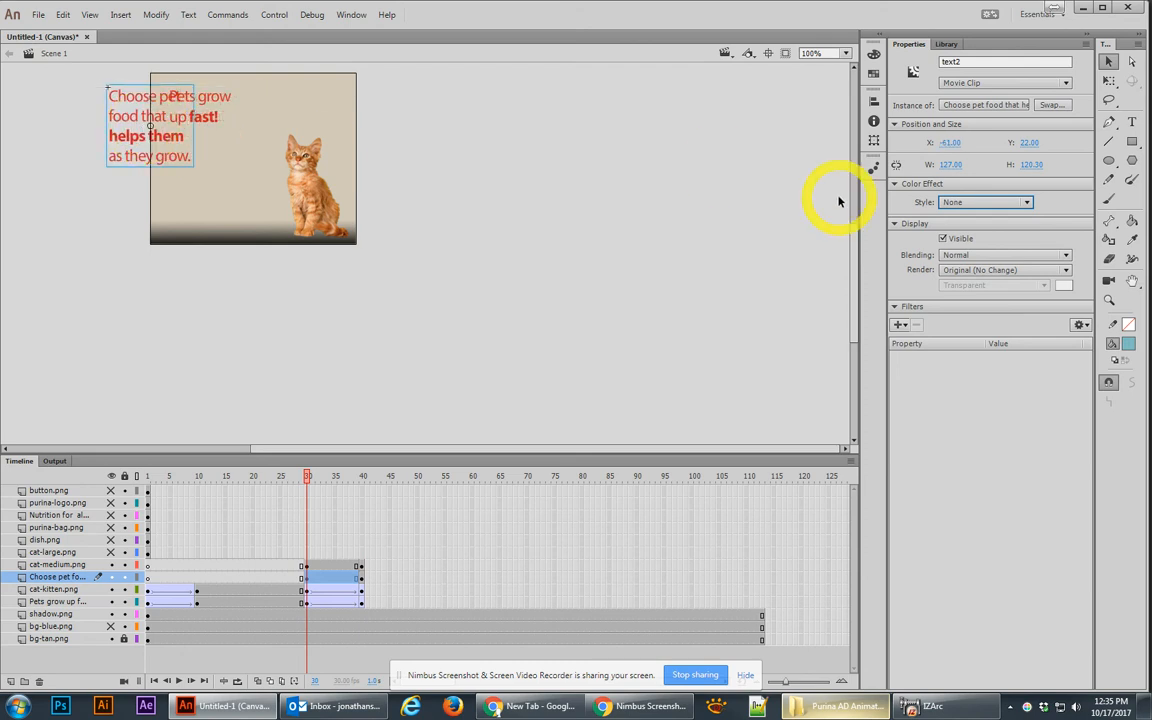
pyautogui.click(975, 202)
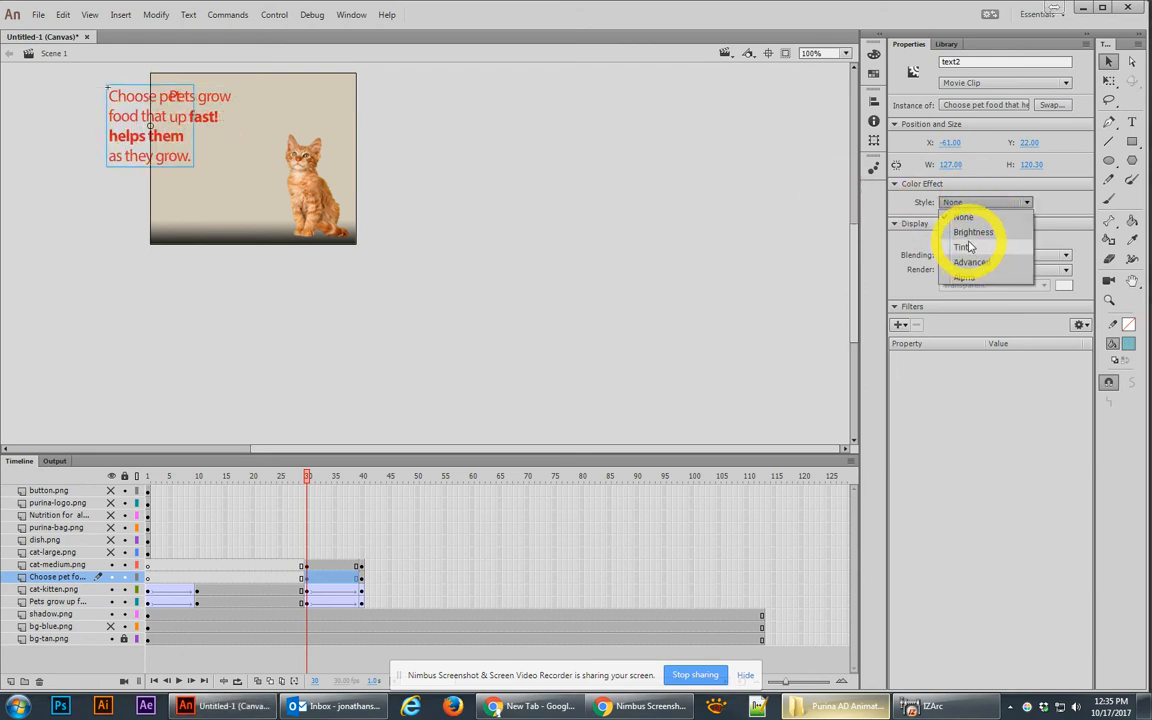
pyautogui.click(966, 277)
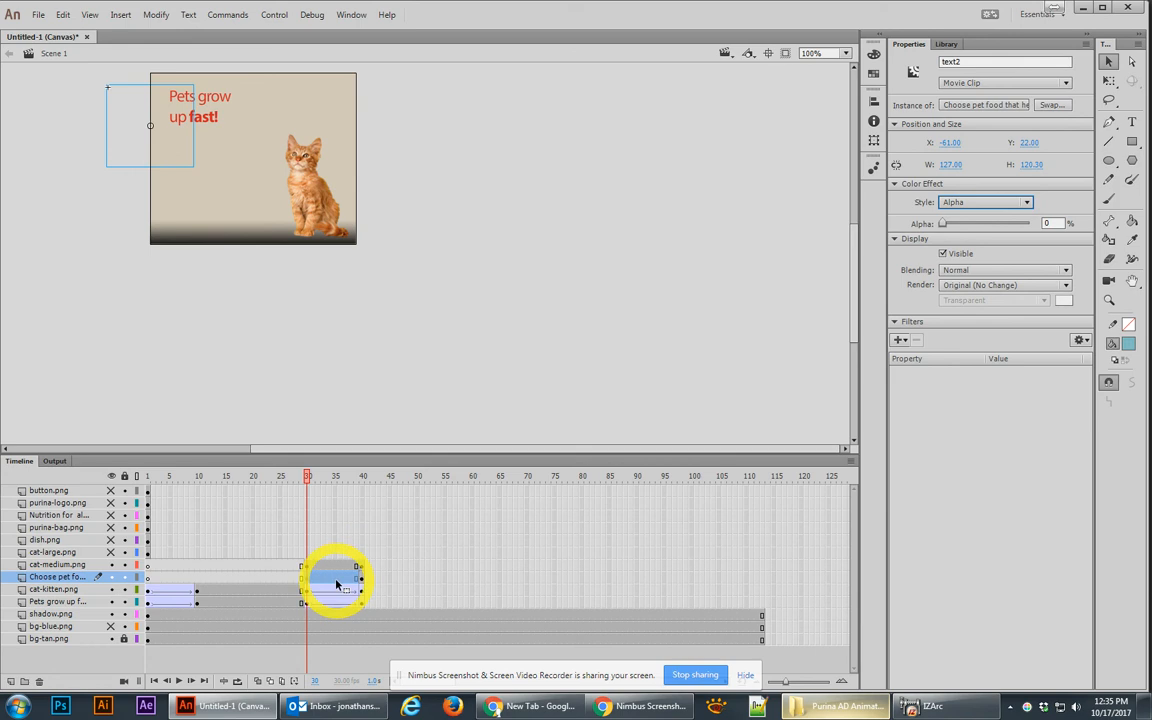
# Create an eased classic tween from frame 30 to frame 40 on the cat-medium and "Choose pet food" layers and preview it
pyautogui.click(337, 580)
pyautogui.click(335, 568)
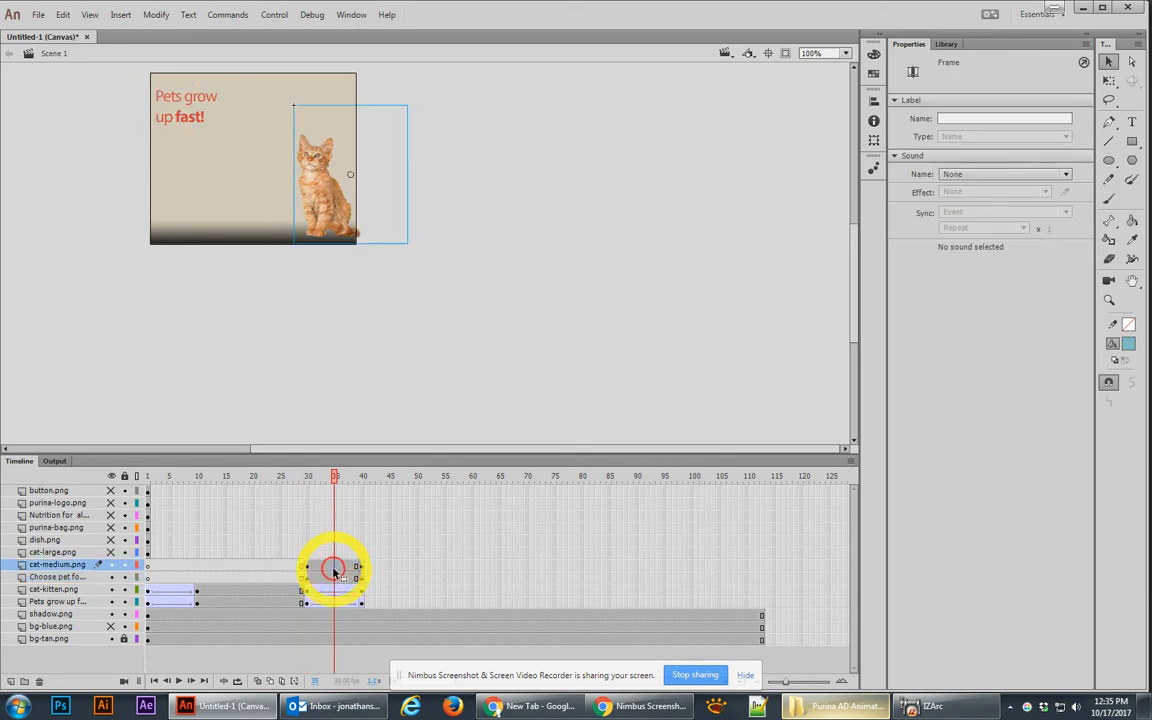
pyautogui.click(336, 579)
pyautogui.rightClick(335, 580)
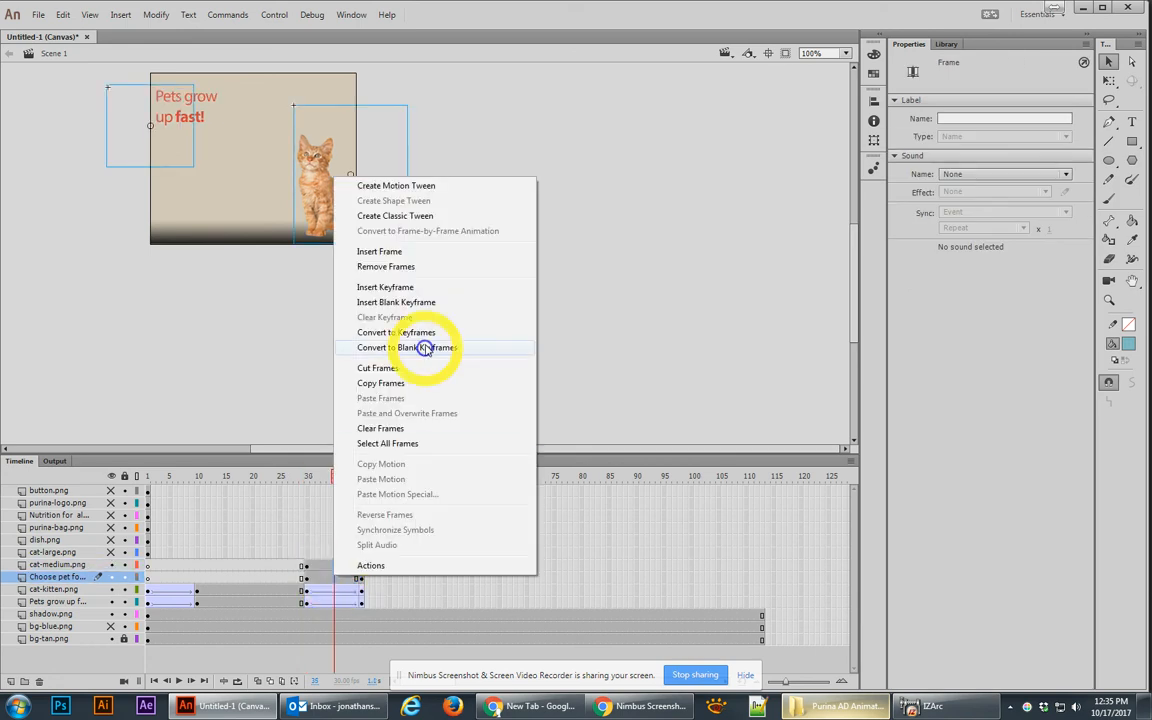
pyautogui.click(397, 216)
pyautogui.moveTo(946, 176); pyautogui.dragTo(1042, 176)
pyautogui.click(311, 481)
pyautogui.moveTo(311, 481); pyautogui.dragTo(362, 477)
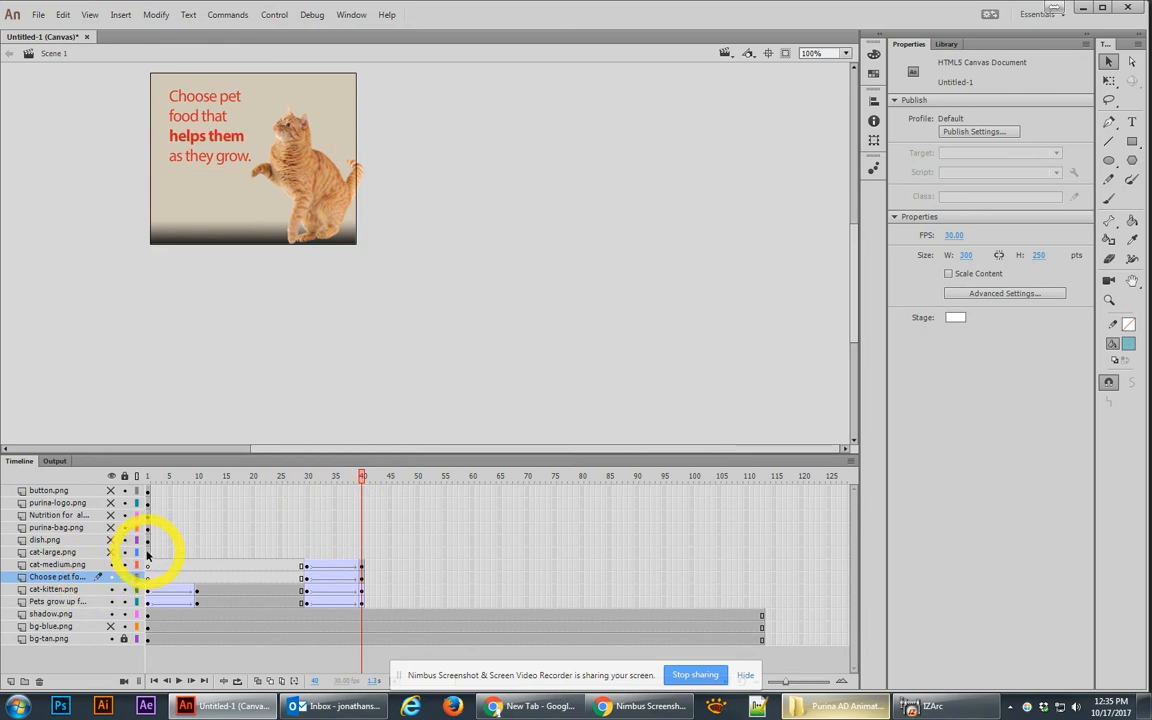
# Move the frame 1 keyframes of all layers from cat-large up to button to frame 40
pyautogui.click(147, 552)
pyautogui.click(148, 490)
pyautogui.moveTo(148, 495); pyautogui.dragTo(362, 500)
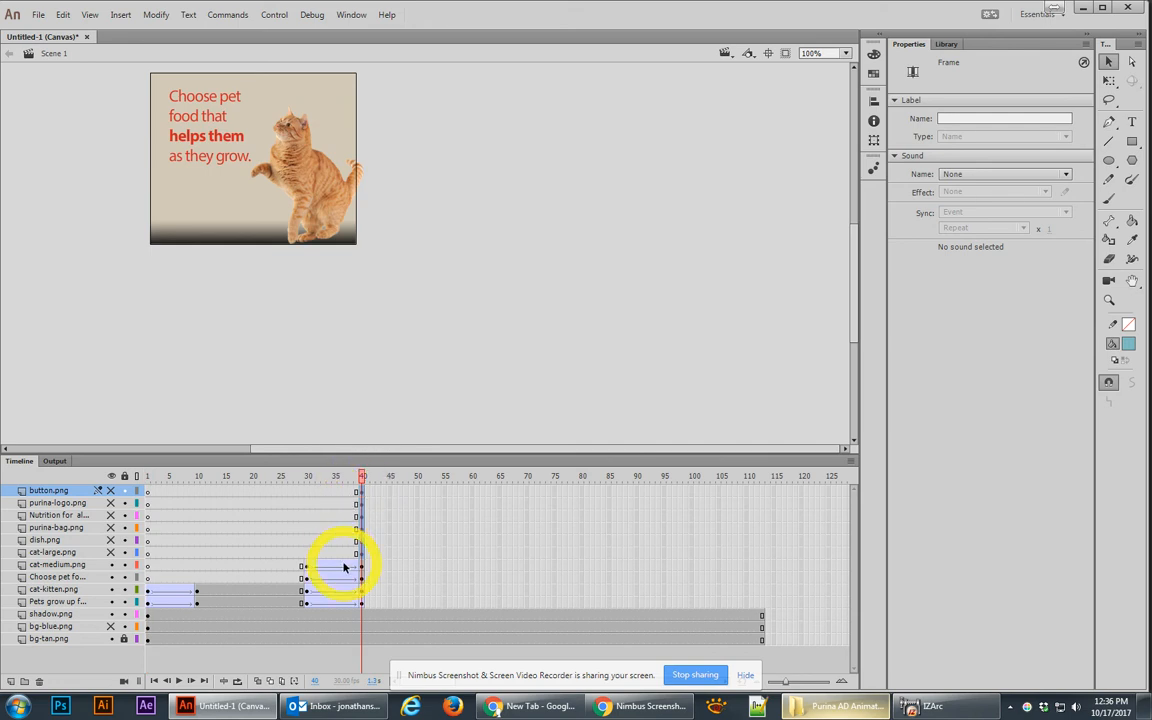
# Show the cat-large layer and reposition the large cat at about X 5, Y 31 on frame 40
pyautogui.click(110, 553)
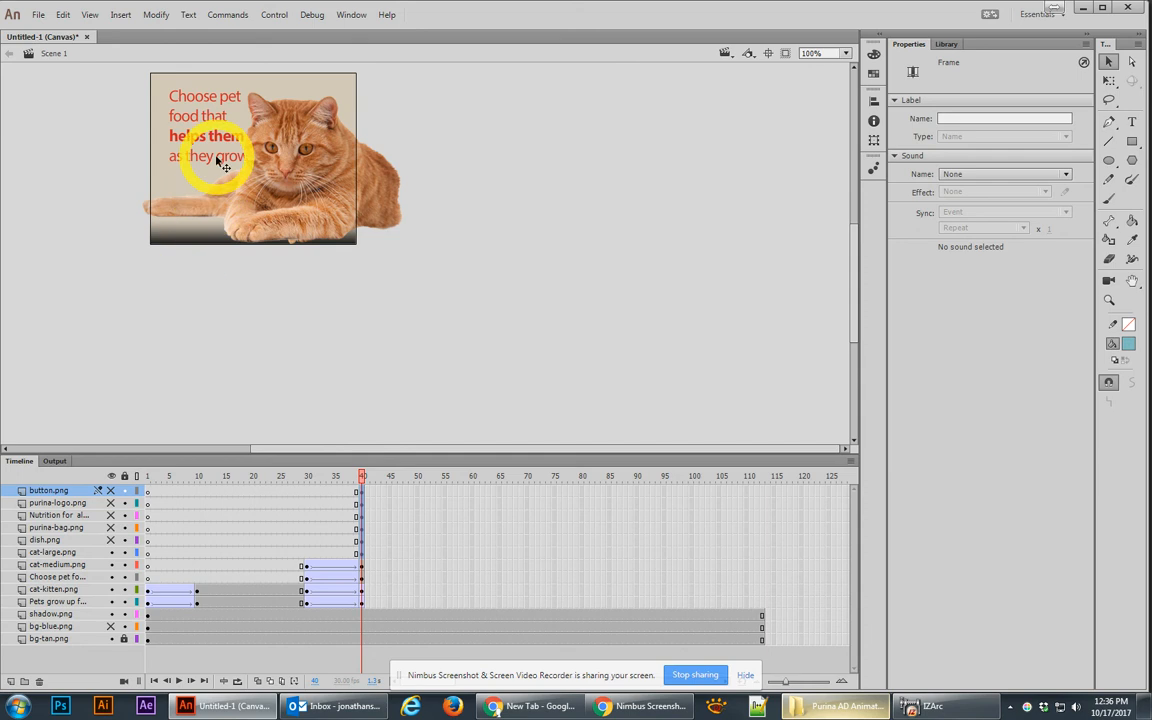
pyautogui.click(318, 168)
pyautogui.moveTo(305, 185); pyautogui.dragTo(318, 181)
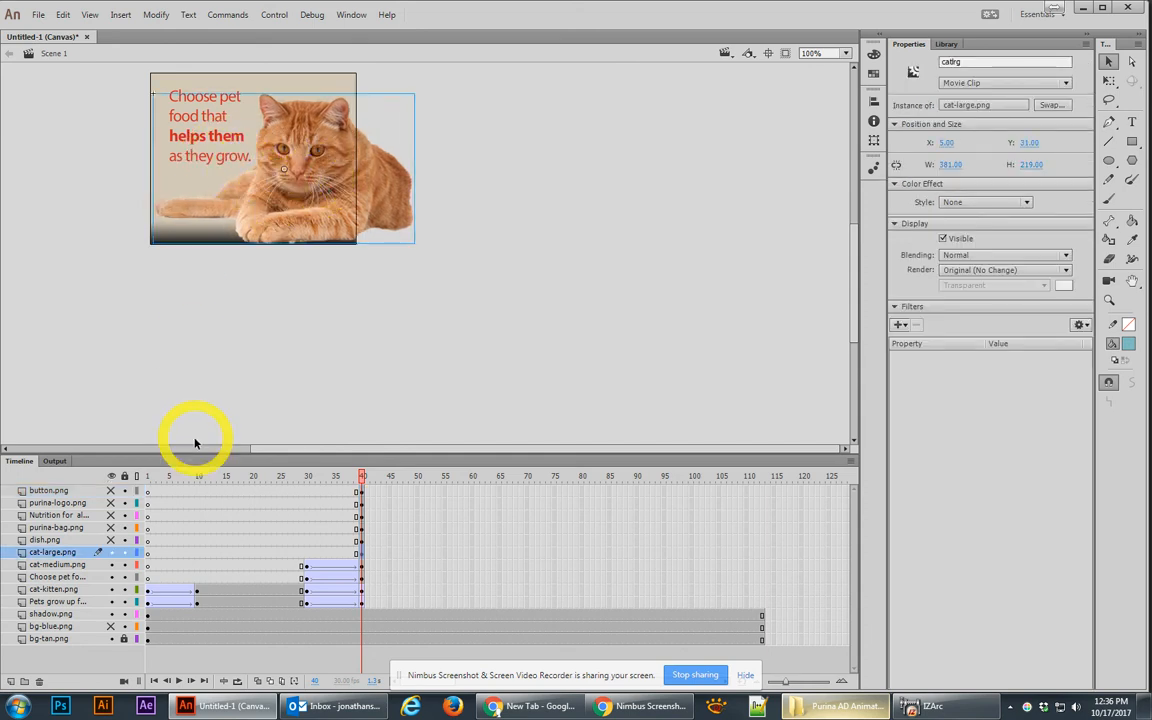
# Make the purina-bag, "Nutrition for all stages", purina-logo and button layers visible
pyautogui.click(46, 539)
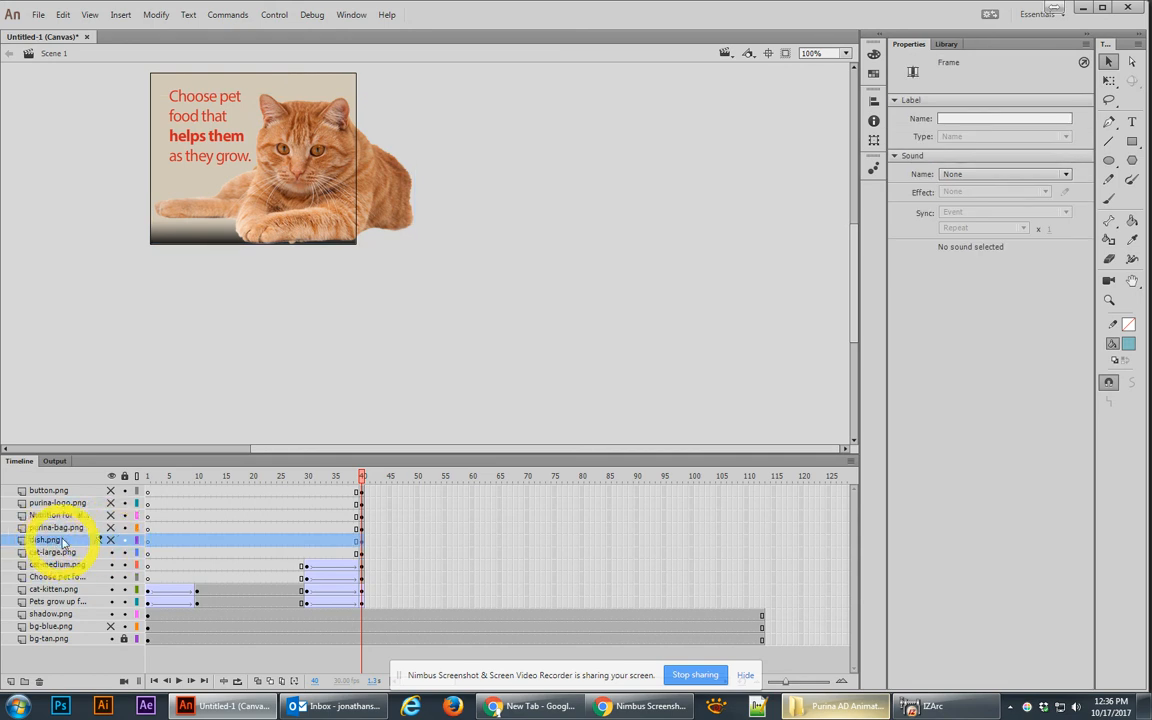
pyautogui.click(62, 527)
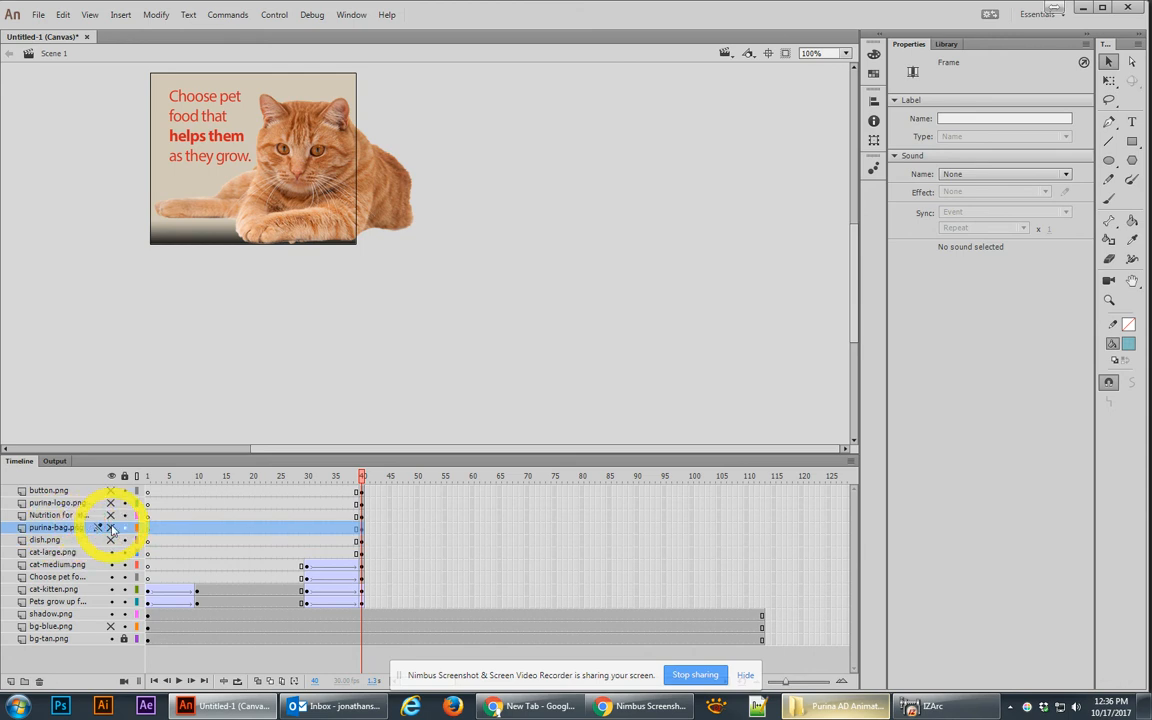
pyautogui.click(112, 528)
pyautogui.click(111, 516)
pyautogui.click(112, 503)
pyautogui.click(114, 492)
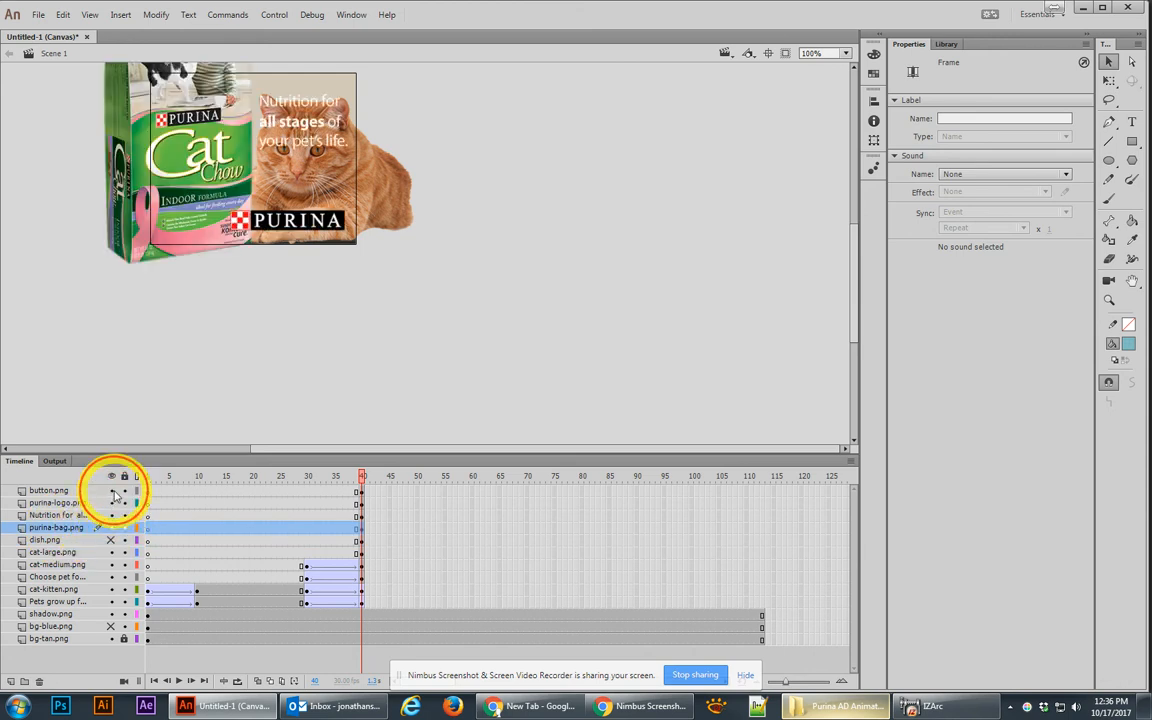
# Hide the cat-large and cat-medium layers and show the blue background layer
pyautogui.click(111, 552)
pyautogui.click(111, 565)
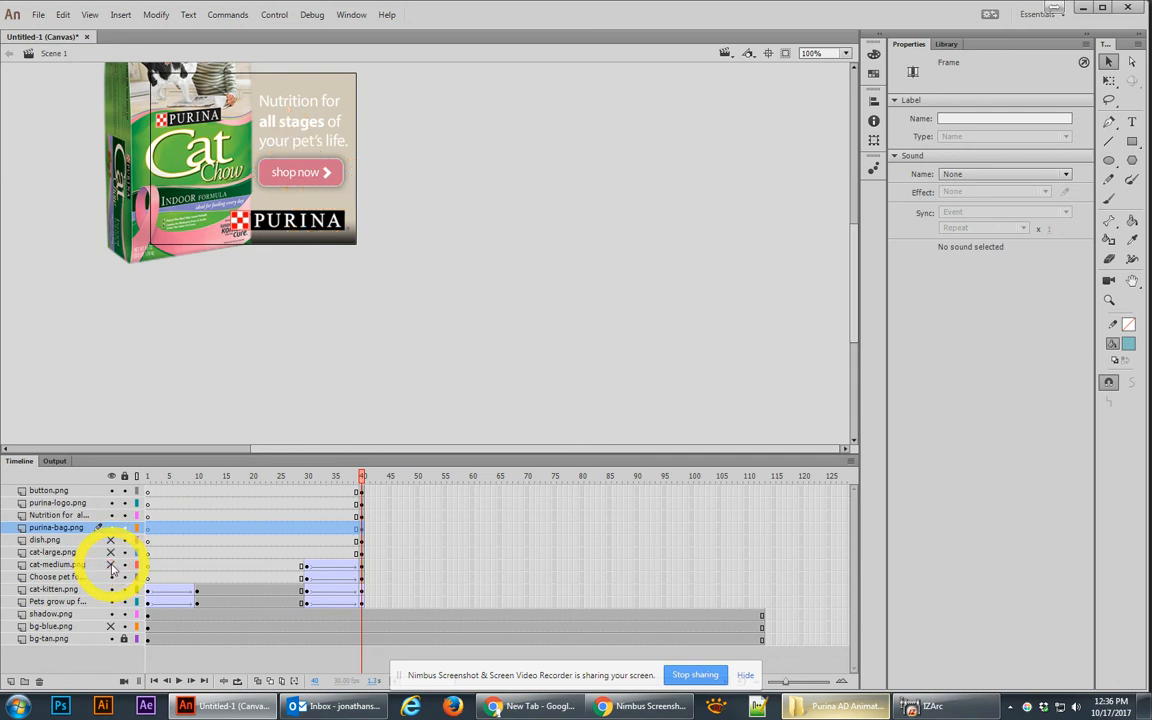
pyautogui.click(111, 627)
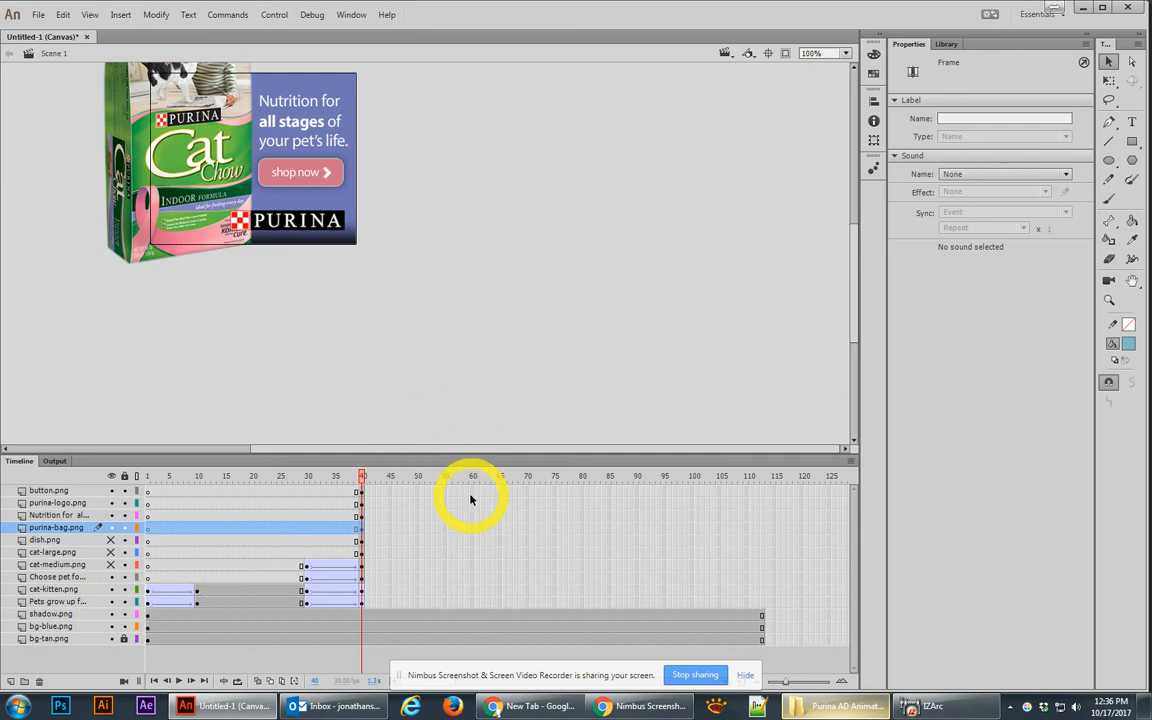
# Add a new layer and place it at the top of the layer stack
pyautogui.click(10, 681)
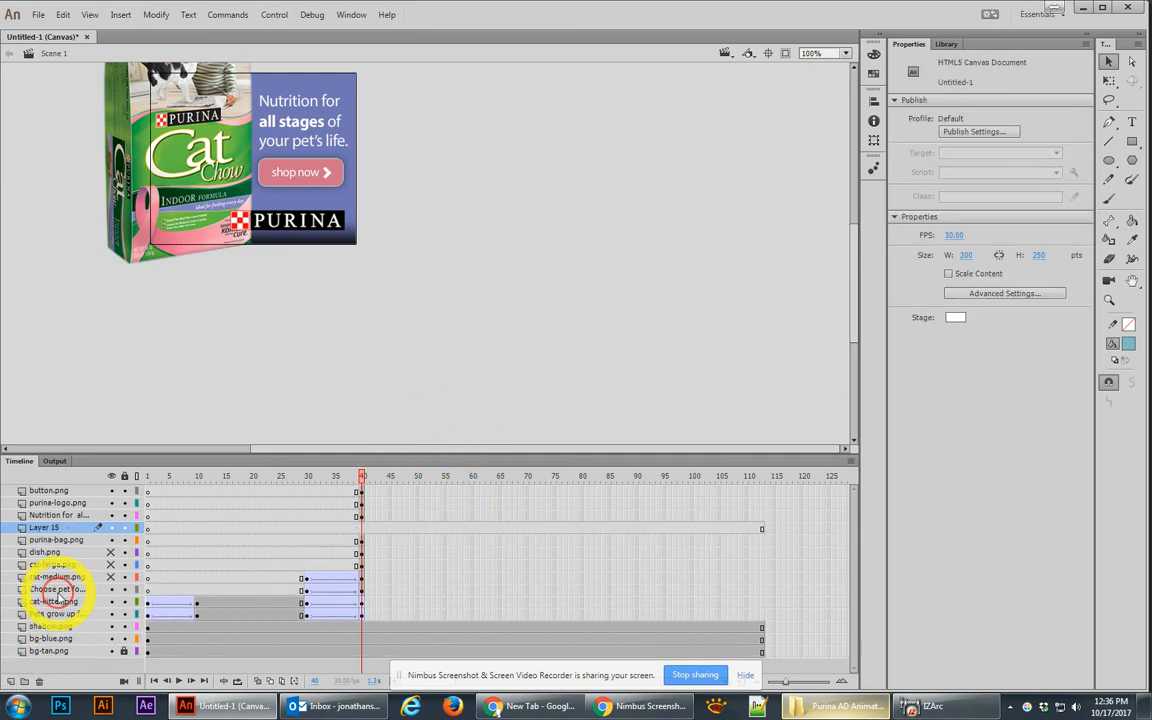
pyautogui.click(45, 528)
pyautogui.moveTo(45, 528); pyautogui.dragTo(36, 472)
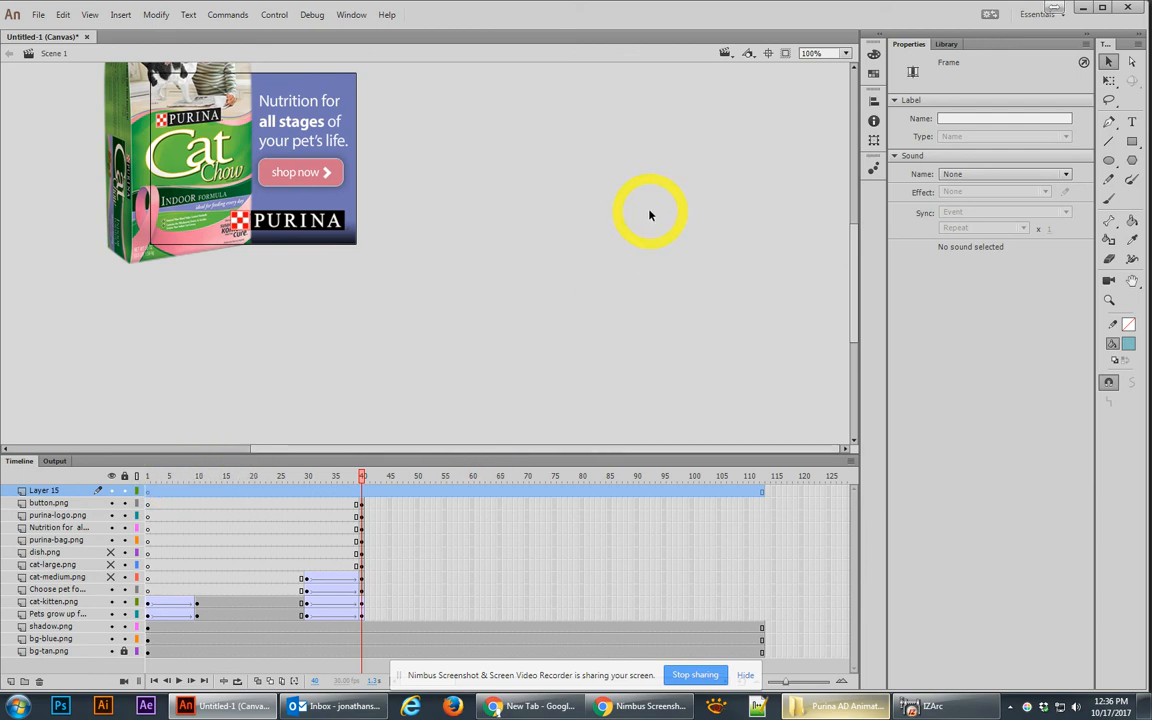
# Draw a semi-transparent teal rectangle about 323 by 263 pts covering the whole stage on the new layer
pyautogui.moveTo(615, 190); pyautogui.dragTo(704, 258)
pyautogui.click(1132, 140)
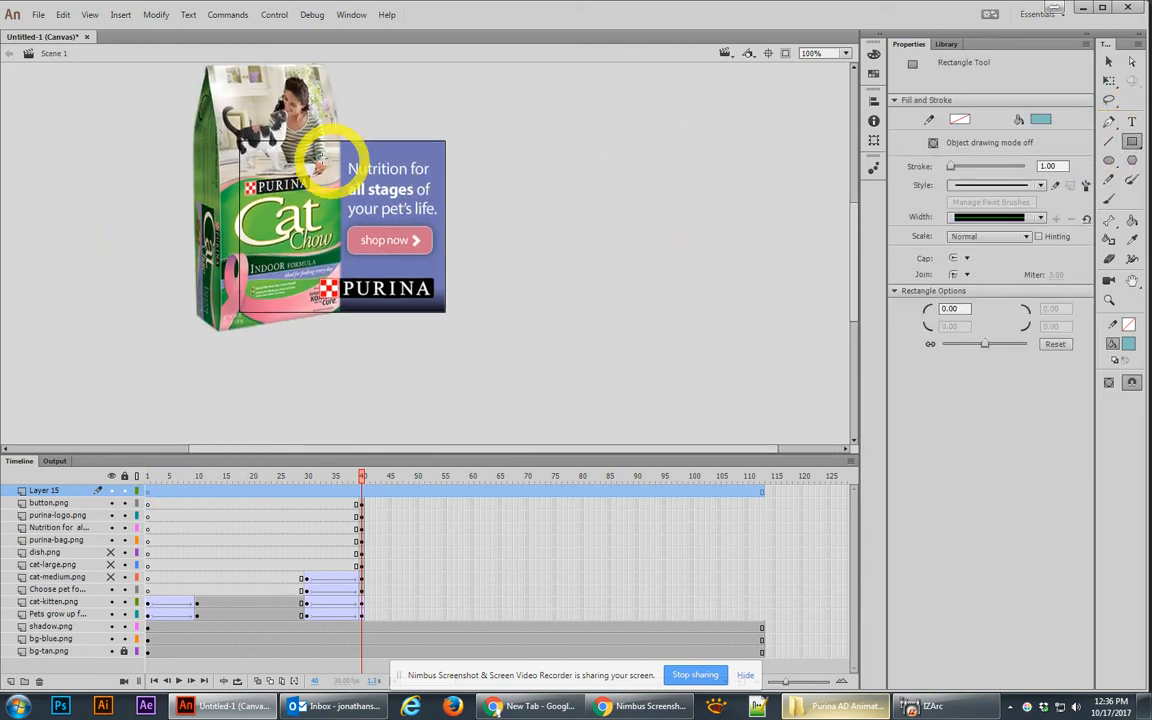
pyautogui.moveTo(260, 157); pyautogui.dragTo(451, 315)
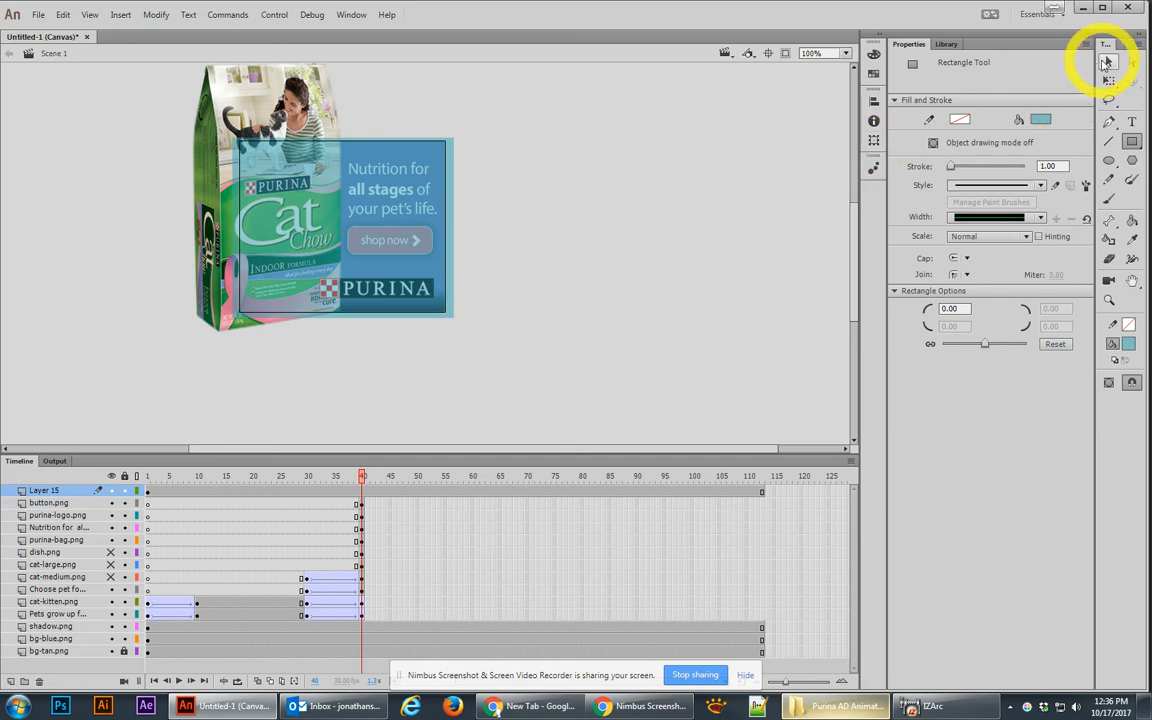
# Convert the teal rectangle covering the stage to a Button symbol
pyautogui.click(1108, 60)
pyautogui.click(397, 195)
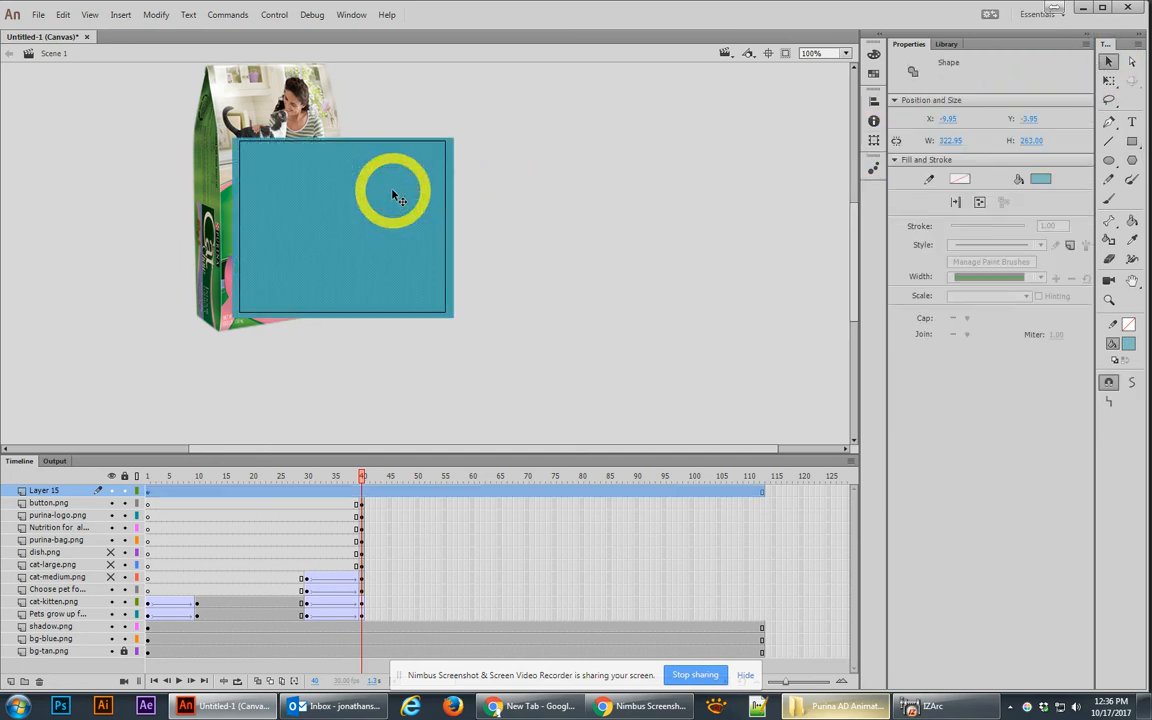
pyautogui.press('F8')
pyautogui.click(545, 184)
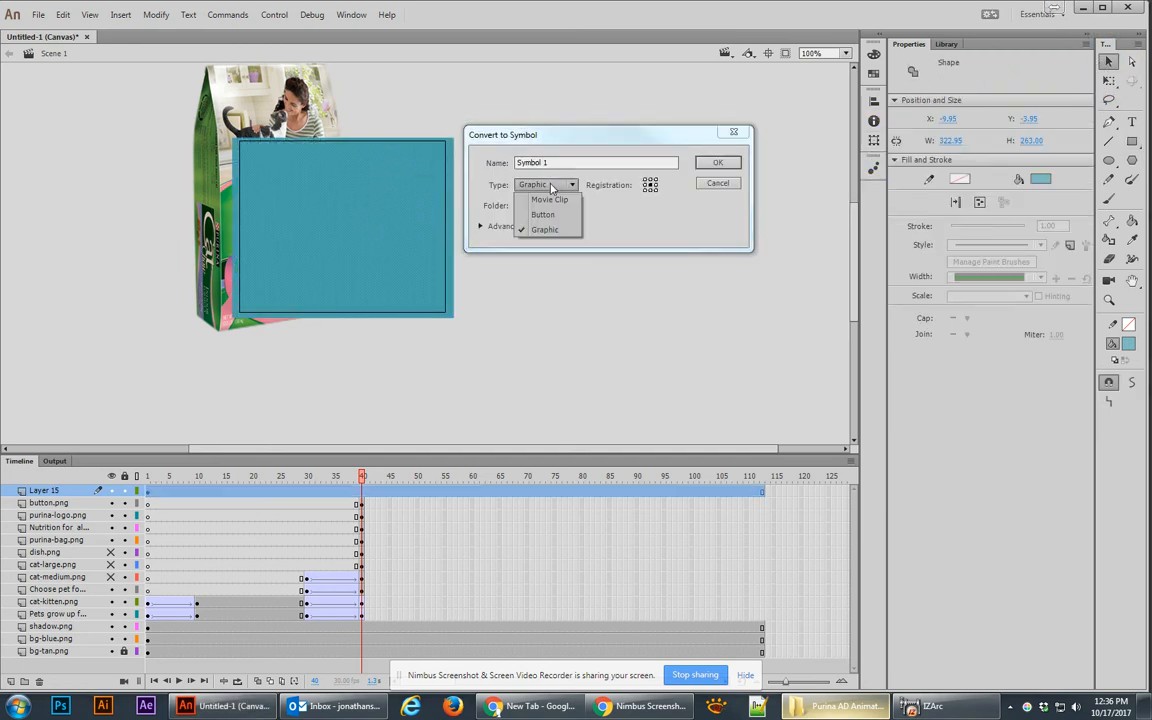
pyautogui.click(543, 214)
pyautogui.click(718, 163)
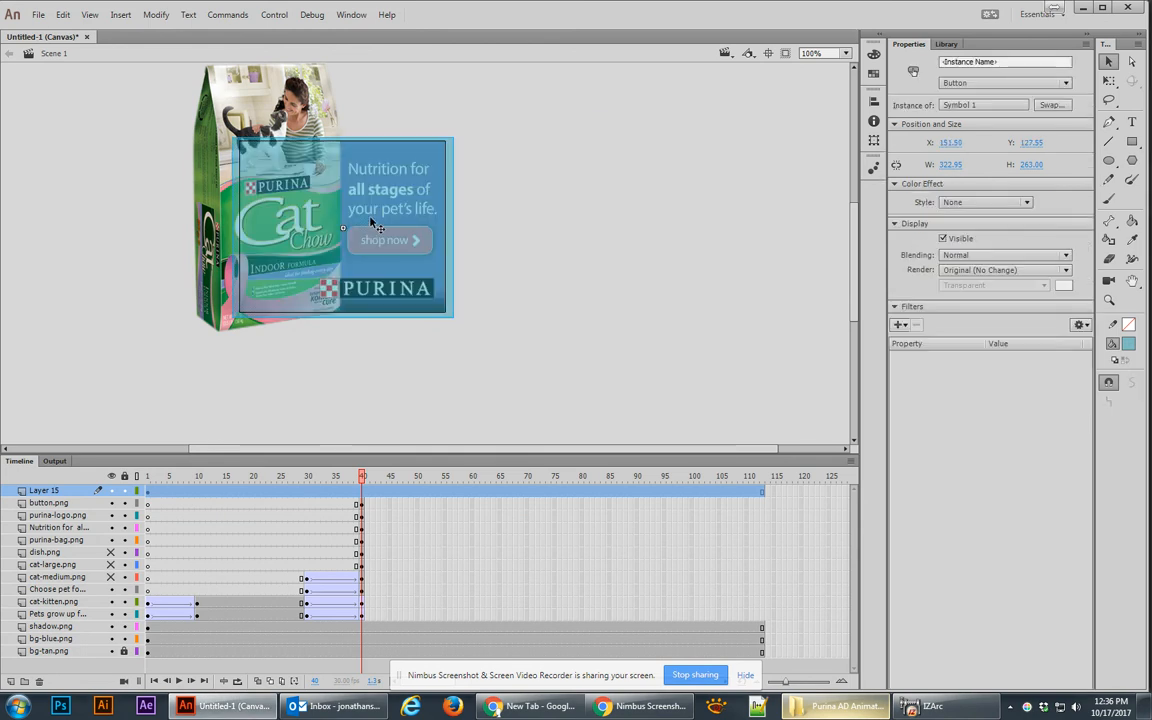
# Move the button symbol's only keyframe from the Up state to the Hit state and return to the main scene
pyautogui.doubleClick(365, 226)
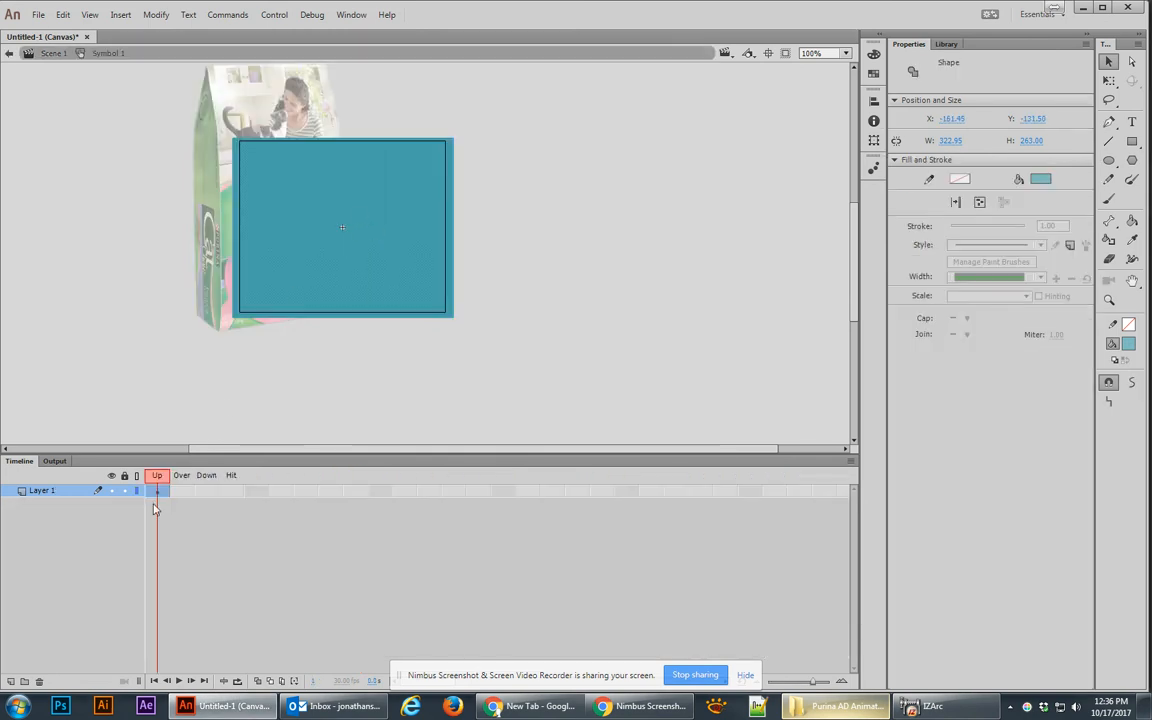
pyautogui.click(156, 492)
pyautogui.click(231, 491)
pyautogui.press('F6')
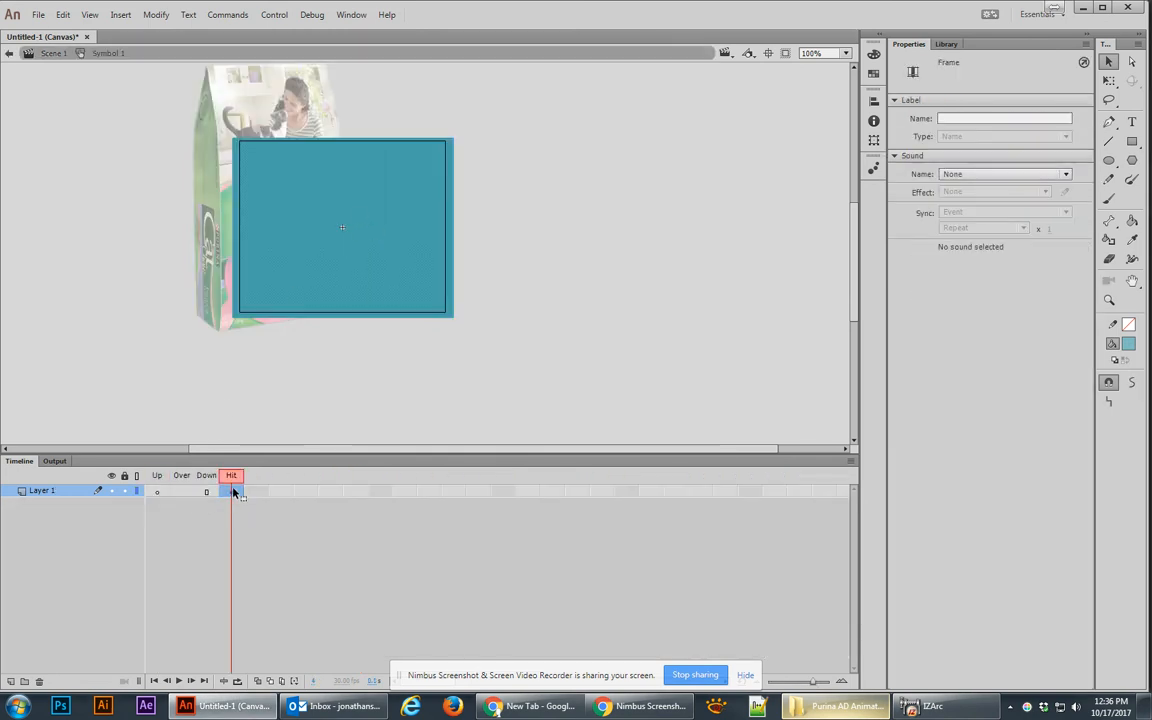
pyautogui.click(58, 56)
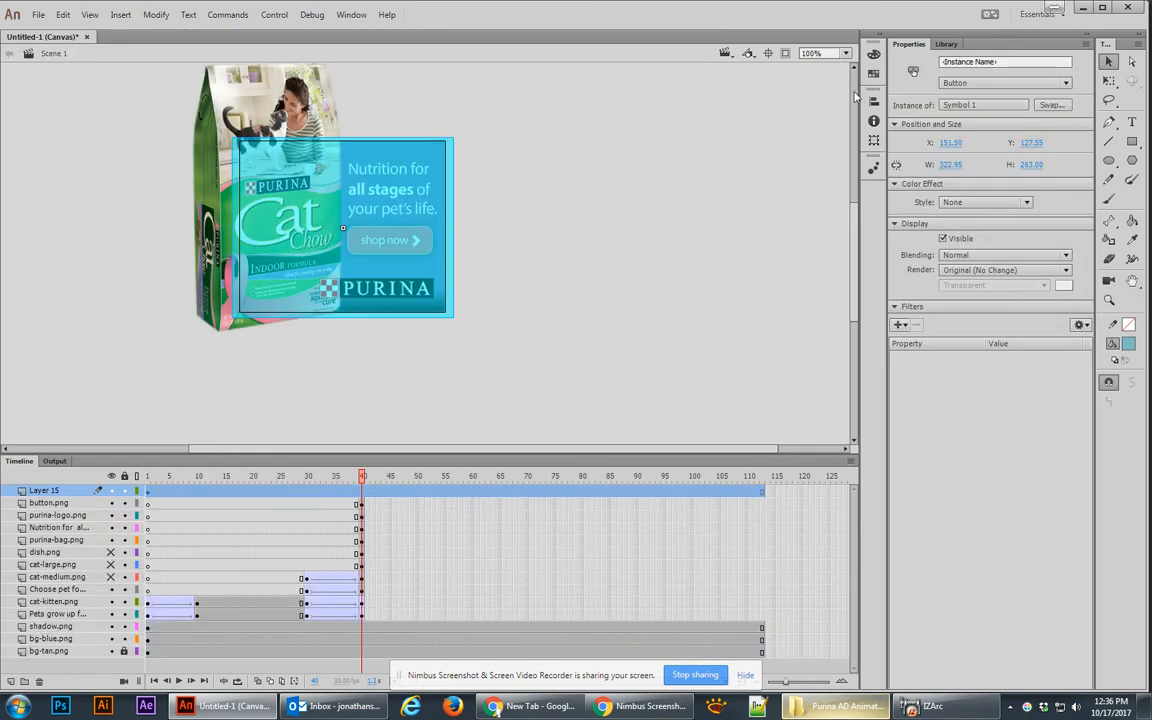
# Give the full-stage button the instance name website_btn
pyautogui.click(952, 62)
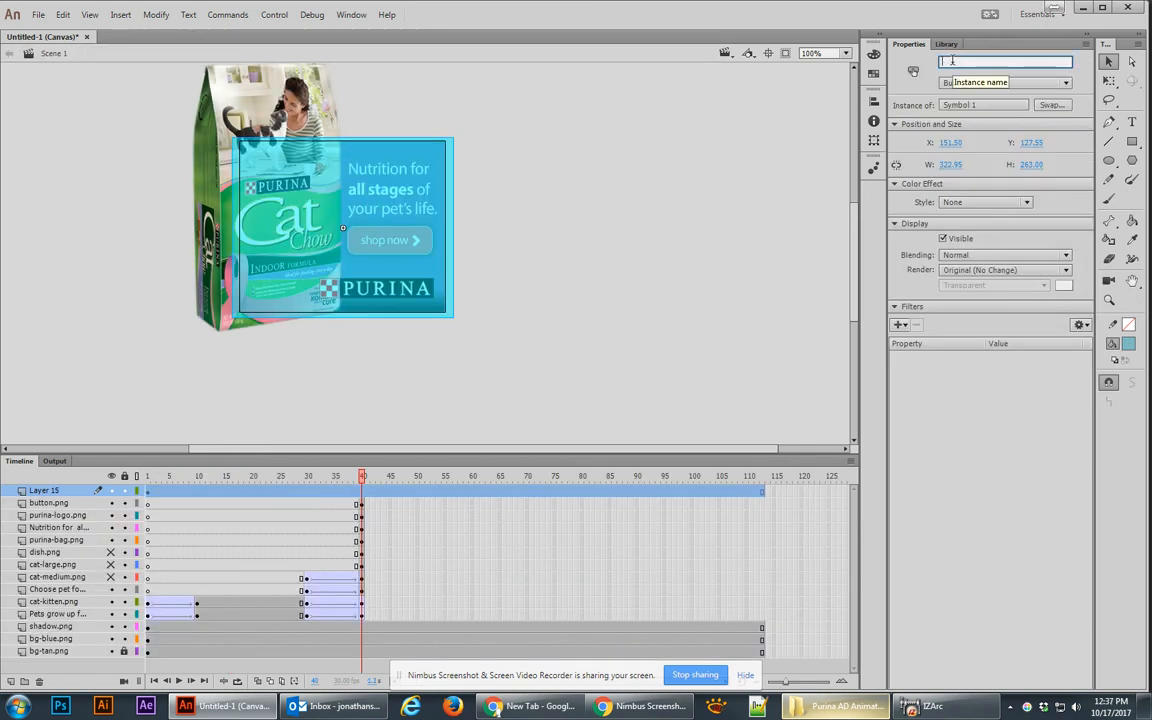
pyautogui.write('webstei_btn')
pyautogui.press('Return')
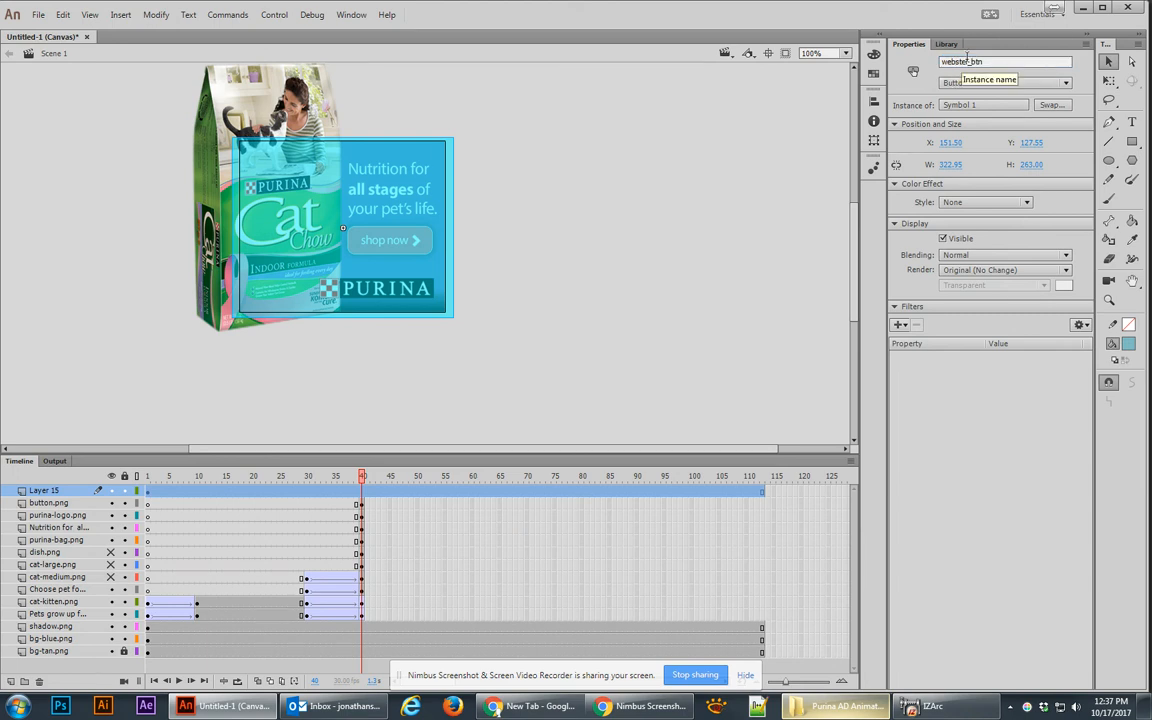
pyautogui.click(966, 61)
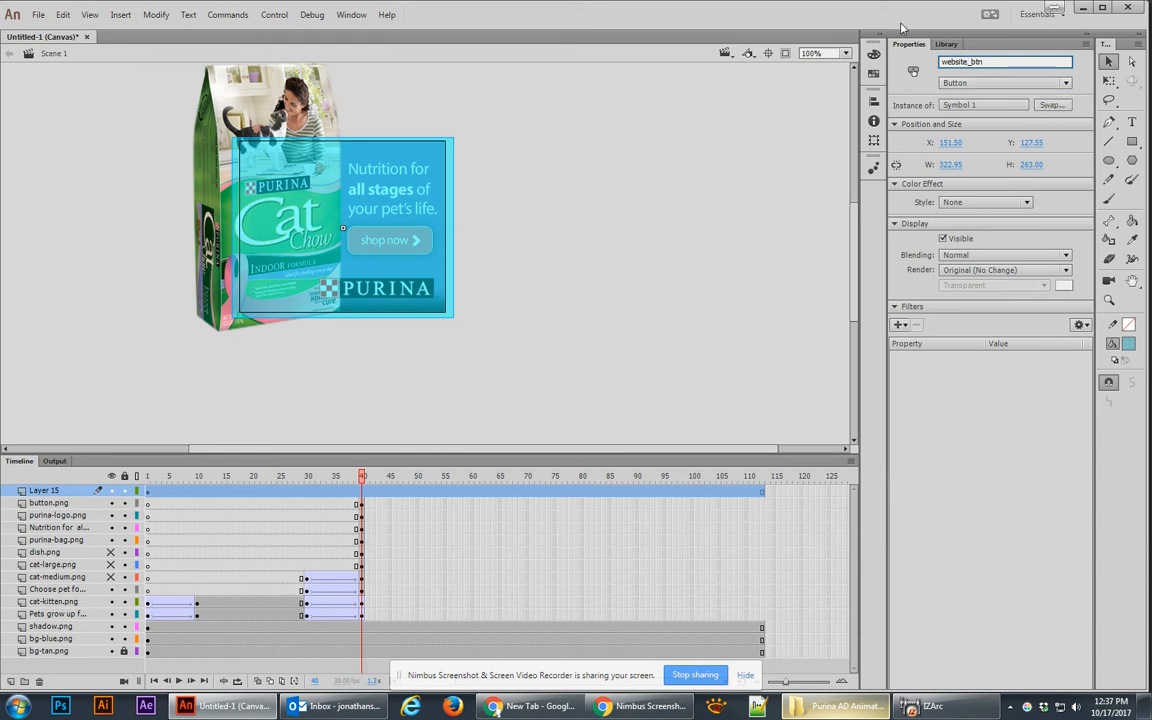
pyautogui.click(1005, 57)
pyautogui.click(38, 14)
pyautogui.moveTo(79, 234)
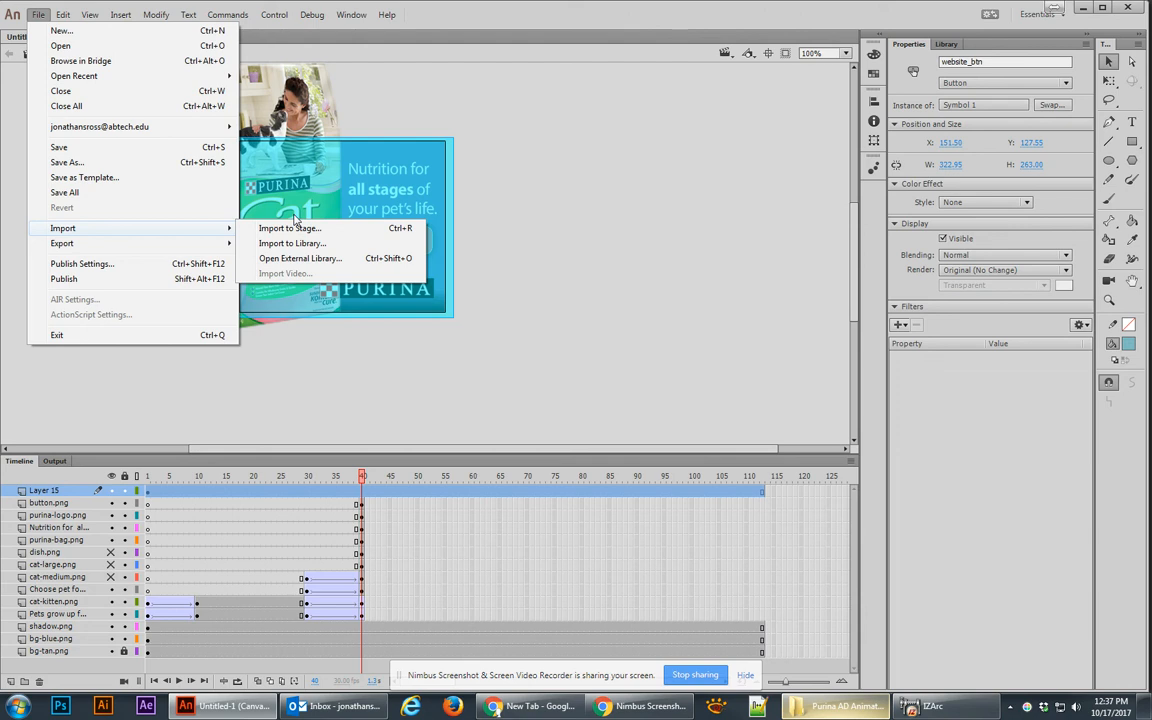
pyautogui.click(295, 228)
# Add the HTML5 Canvas code snippet Click to Go to Web Page to the website_btn button at frame 40
pyautogui.press('F9')
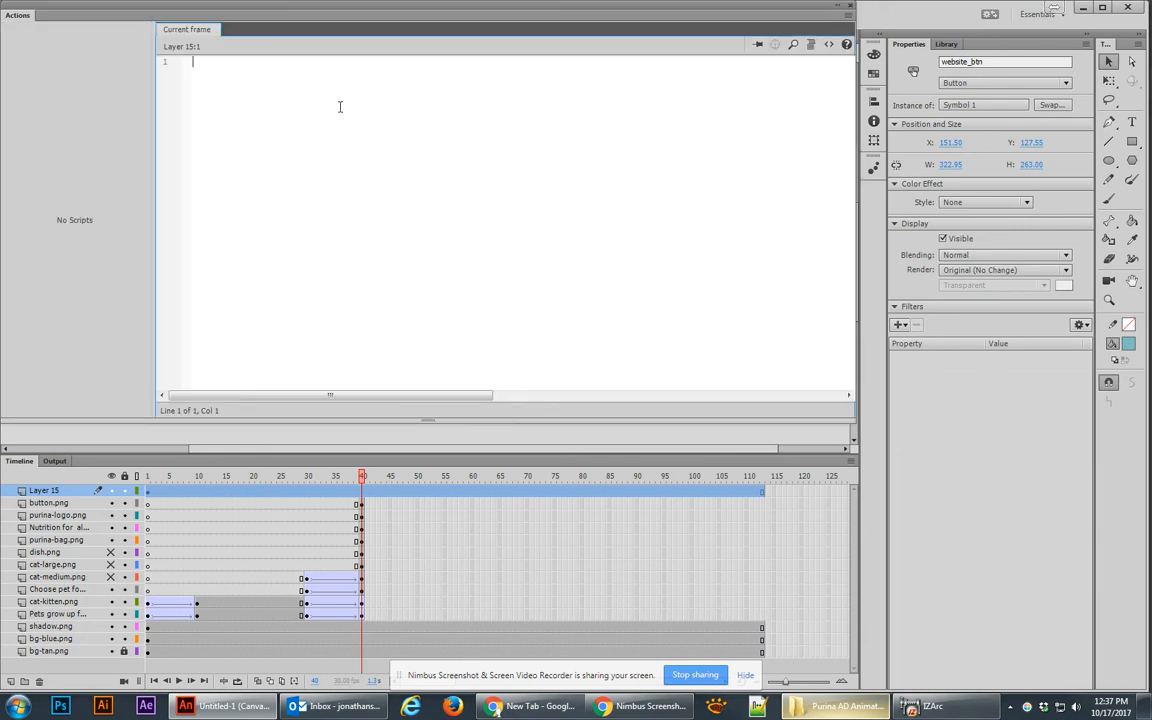
pyautogui.click(829, 45)
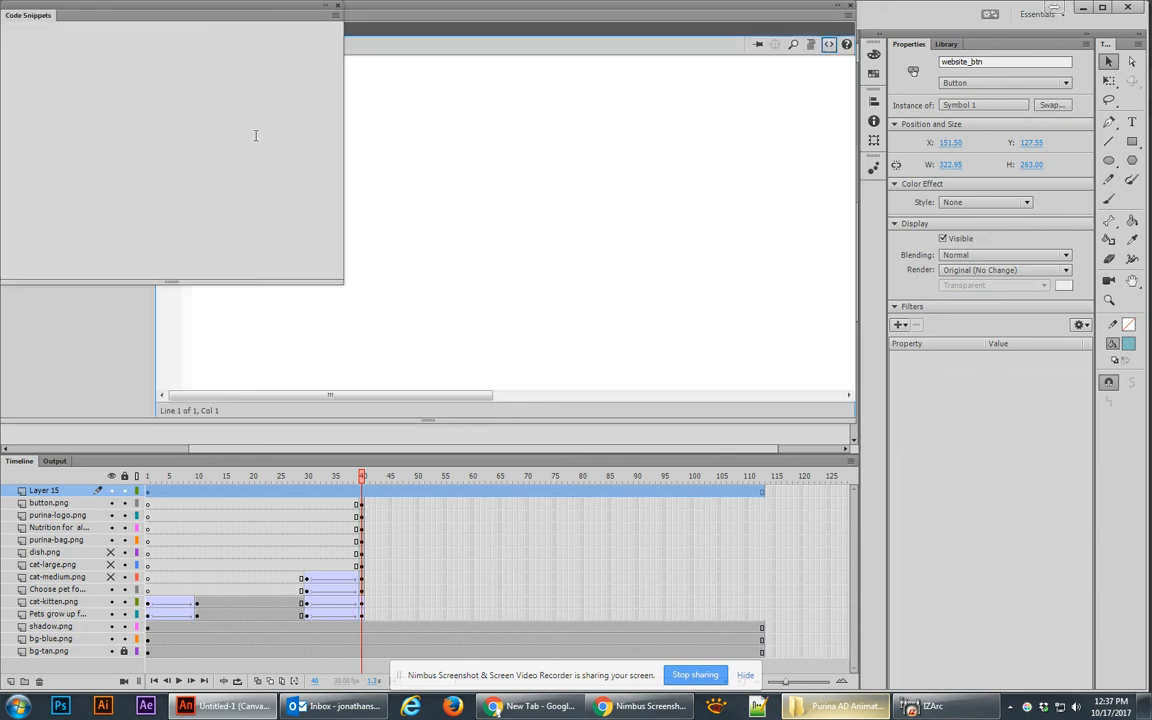
pyautogui.click(7, 64)
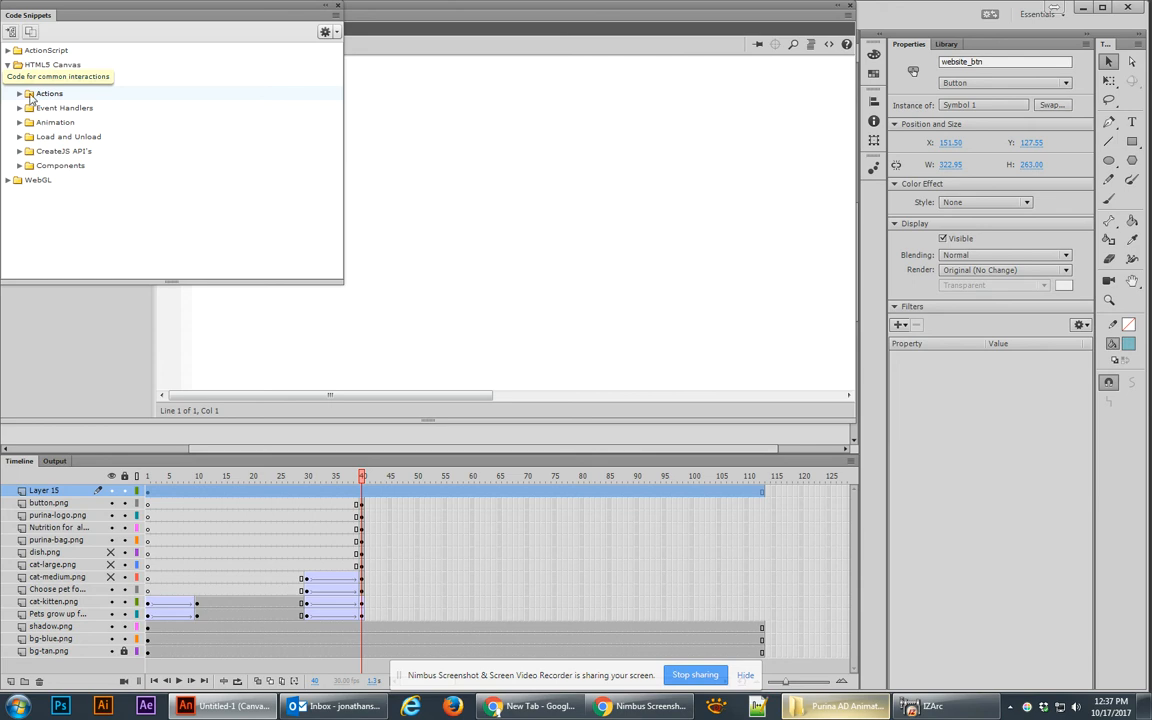
pyautogui.click(19, 94)
pyautogui.doubleClick(64, 107)
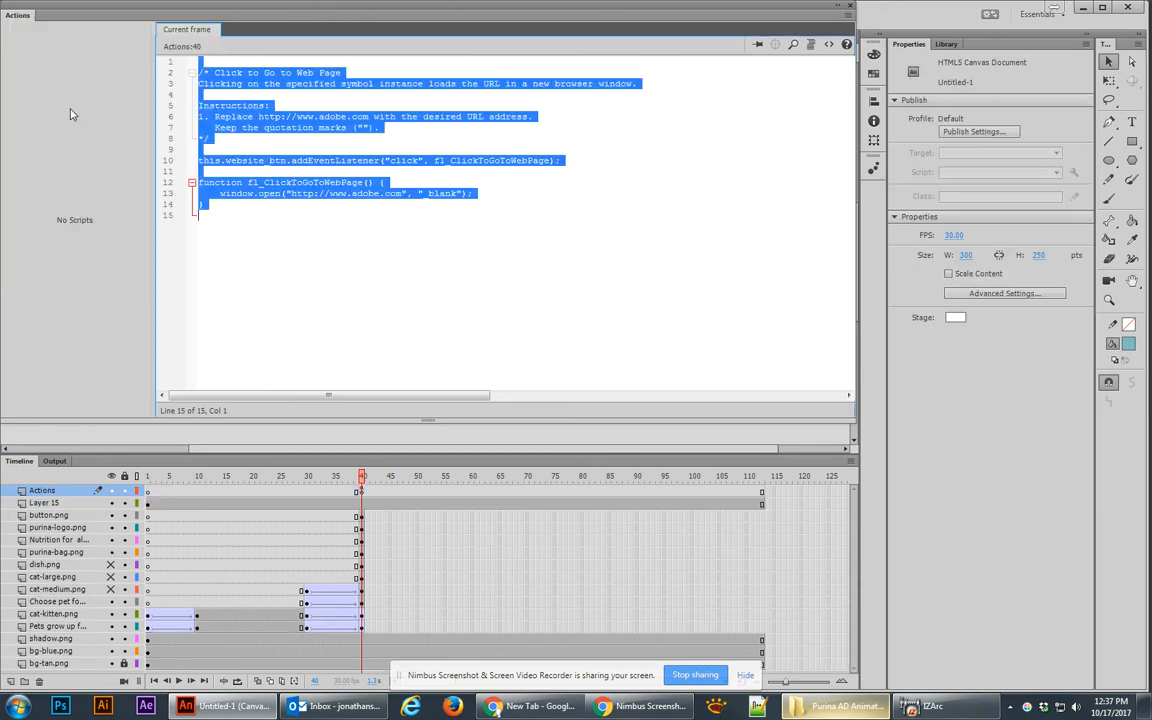
# Examine the web address in the window.open line of the frame 40 script, and close the script editor
pyautogui.click(371, 183)
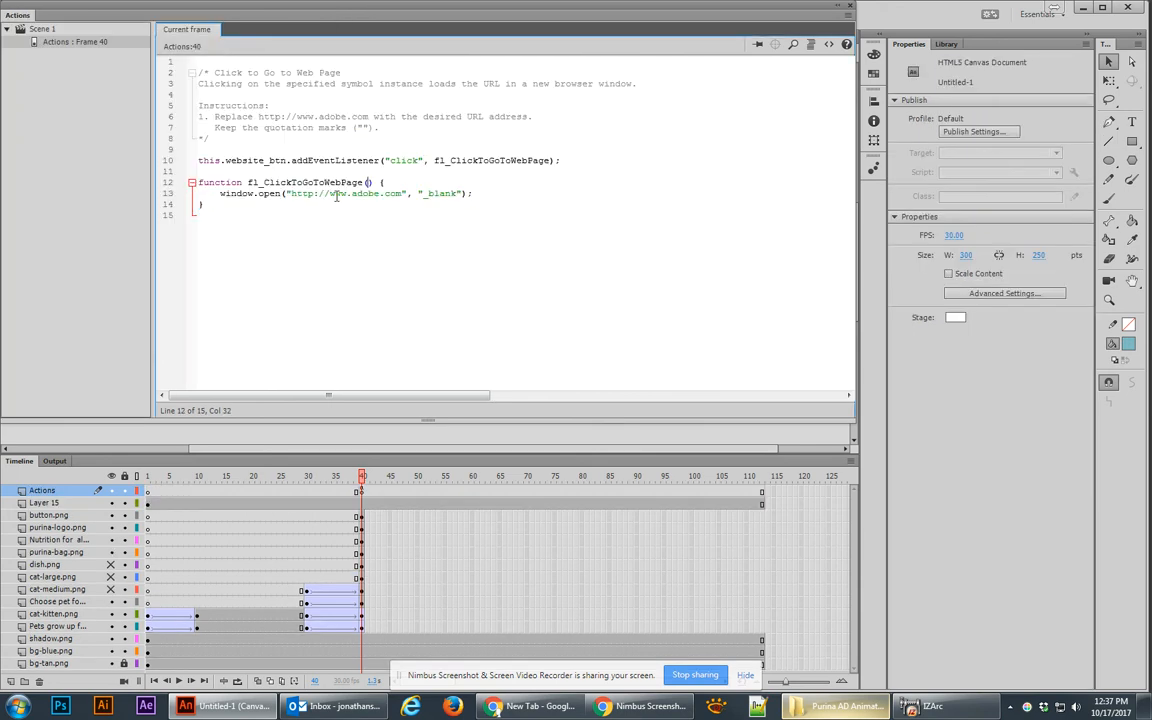
pyautogui.moveTo(291, 193); pyautogui.dragTo(404, 192)
pyautogui.click(420, 248)
pyautogui.click(850, 7)
pyautogui.click(338, 7)
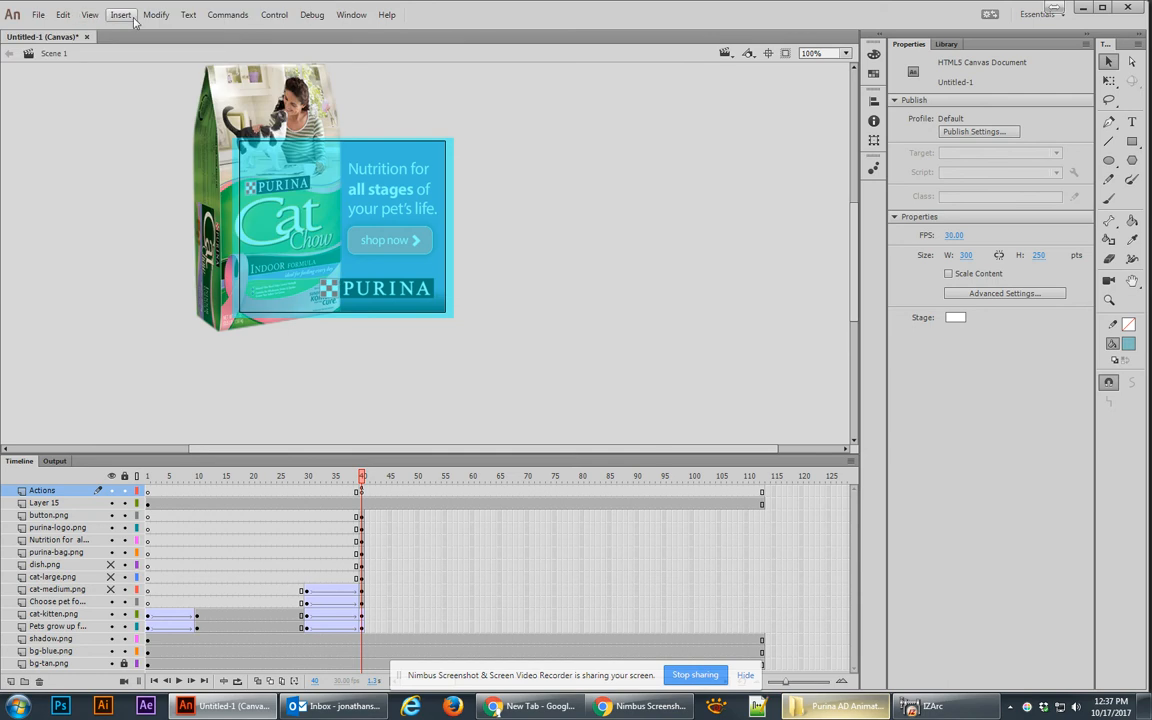
# Turn on centring of the stage in both directions in the publish settings
pyautogui.click(37, 14)
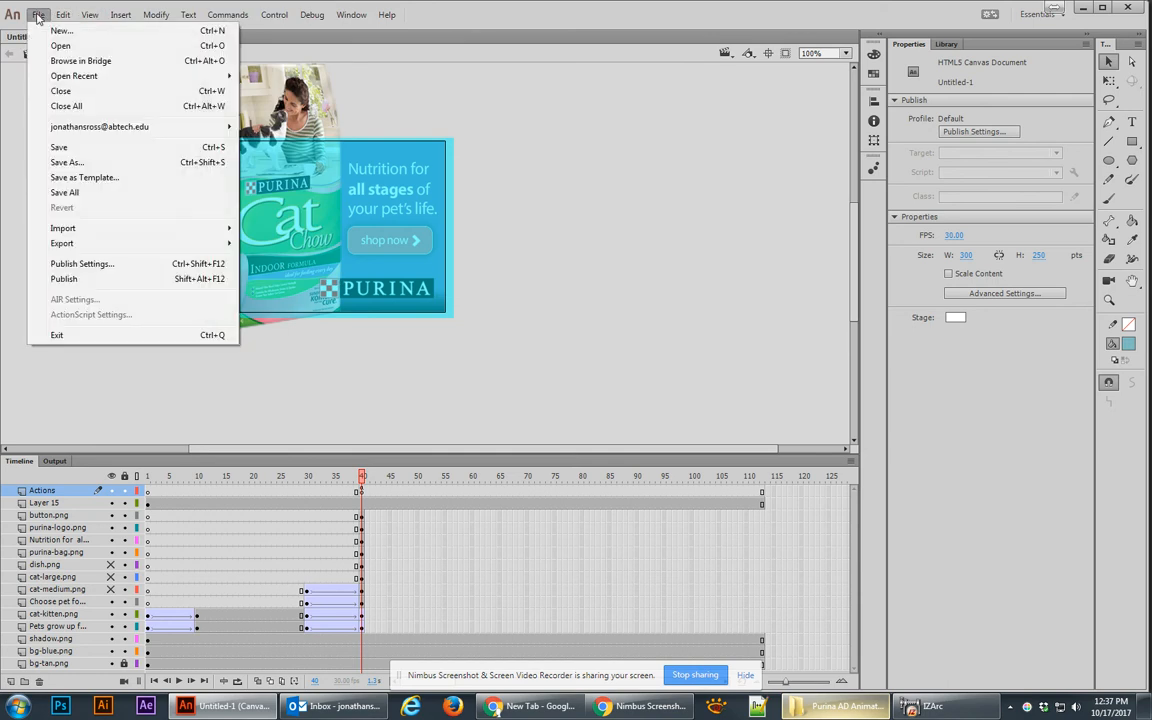
pyautogui.click(70, 264)
pyautogui.click(530, 276)
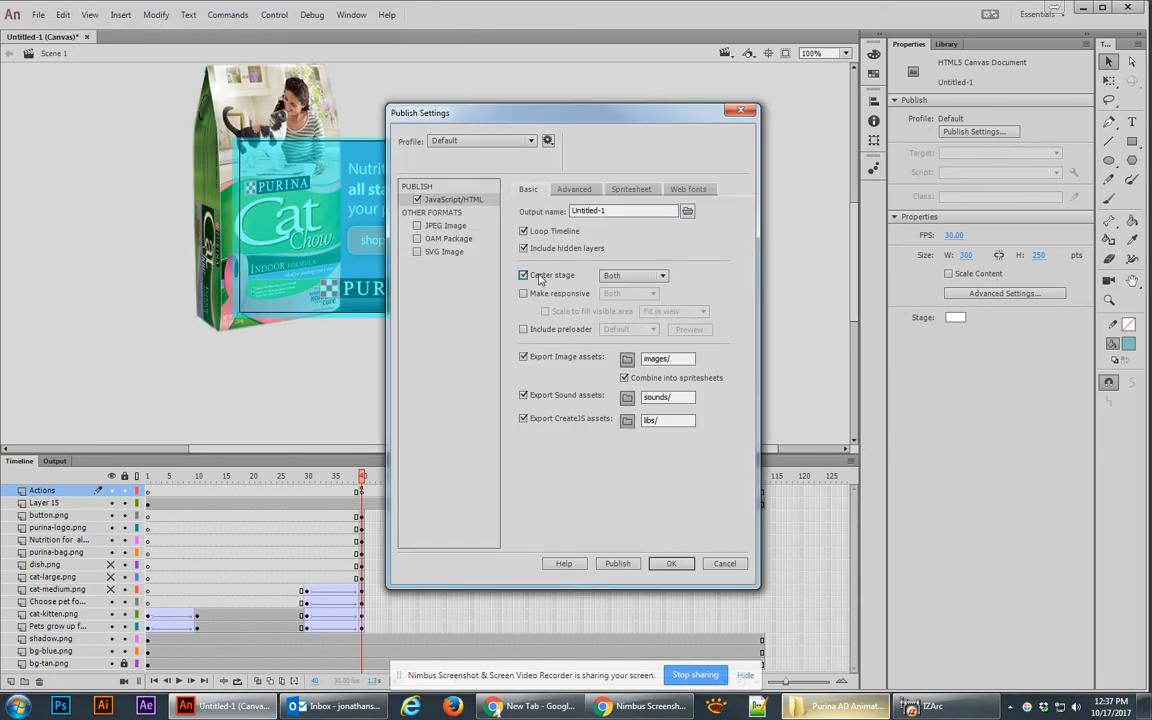
# Include the JavaScript in the published HTML file, review the spritesheet options and accept the publish settings
pyautogui.click(573, 189)
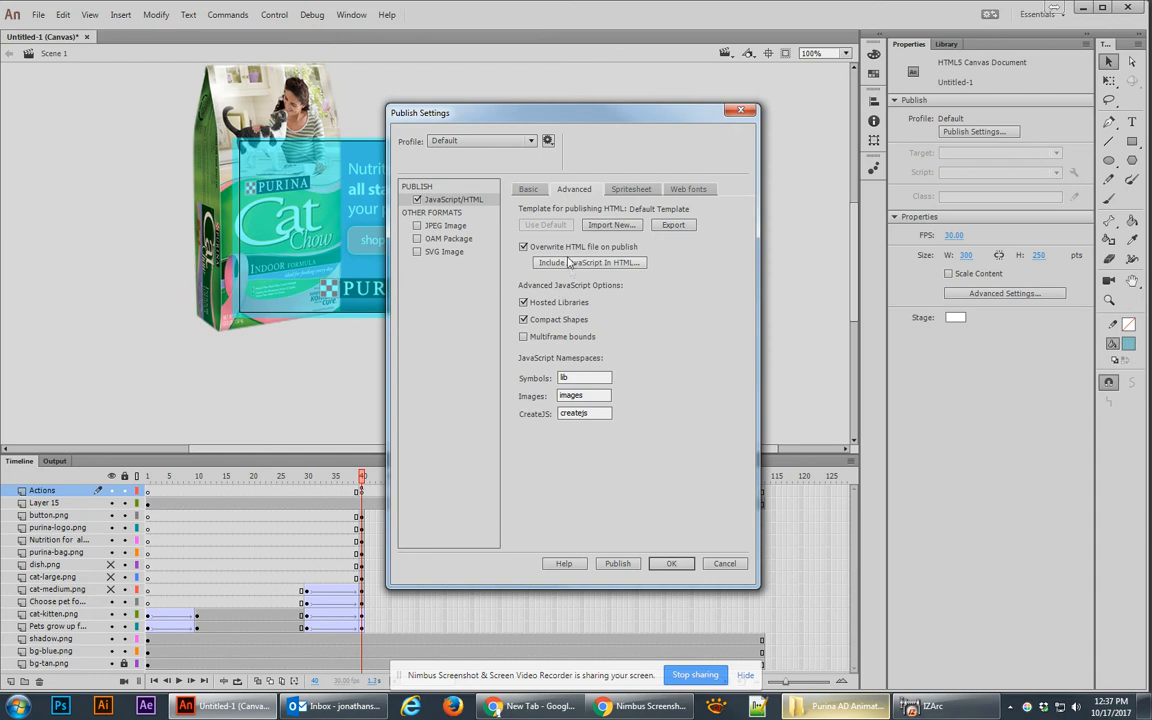
pyautogui.click(573, 263)
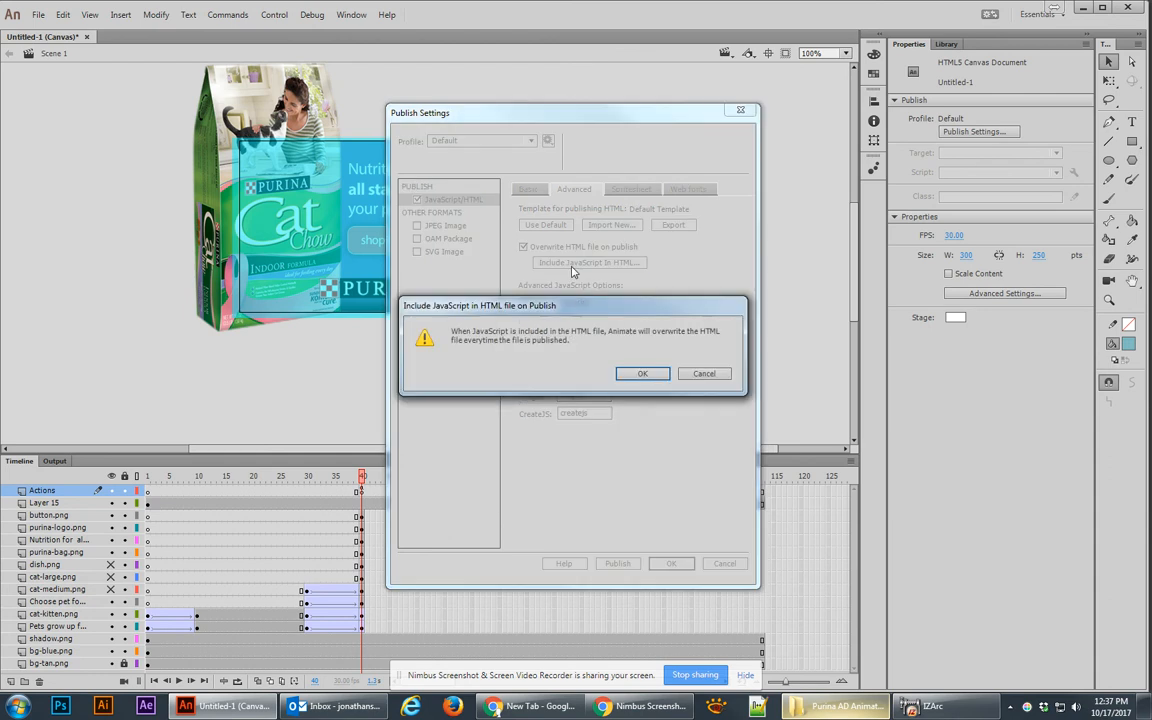
pyautogui.click(643, 374)
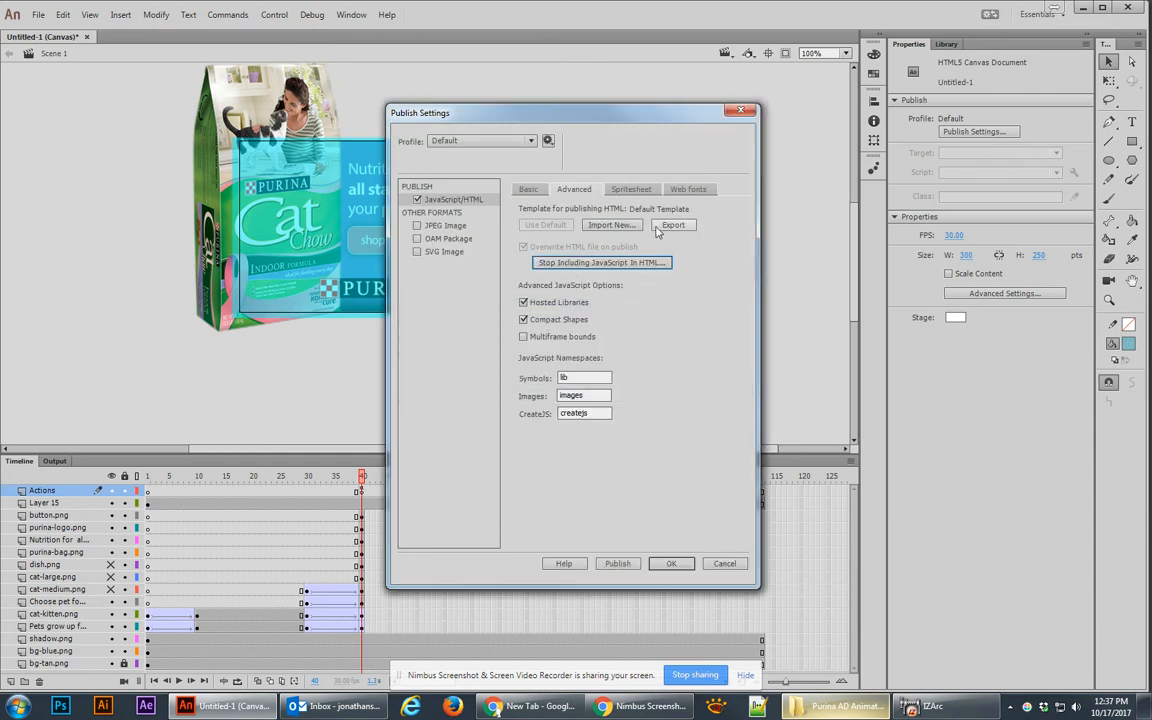
pyautogui.click(631, 191)
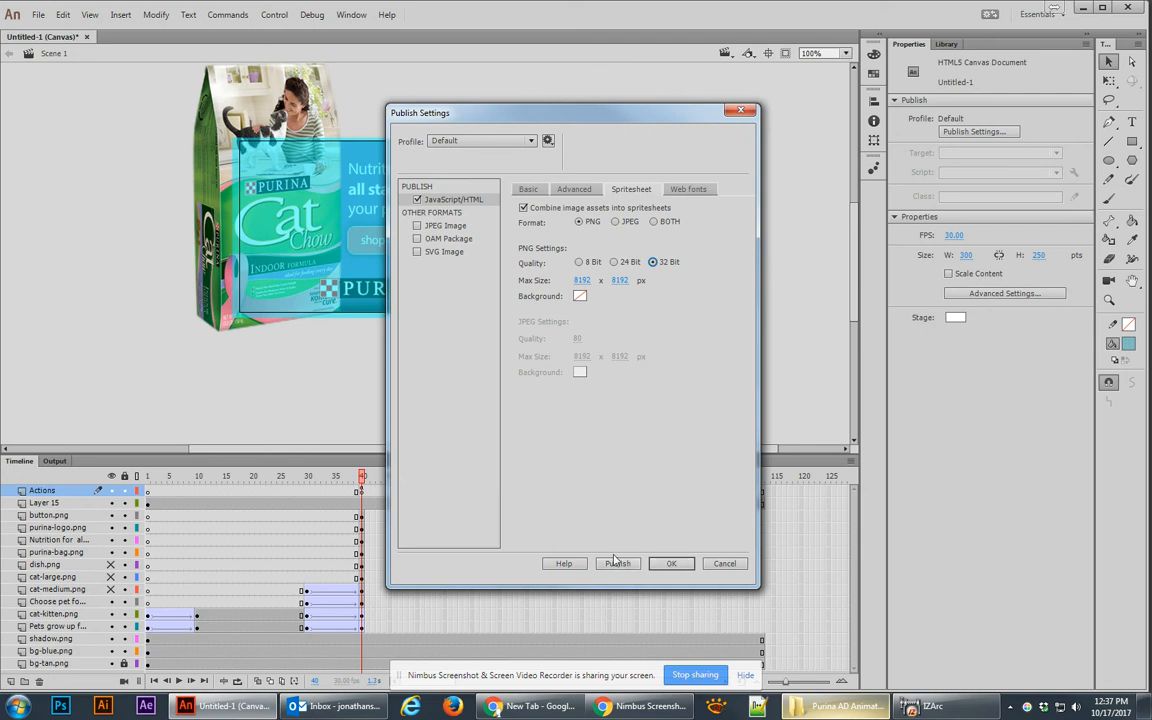
pyautogui.click(686, 566)
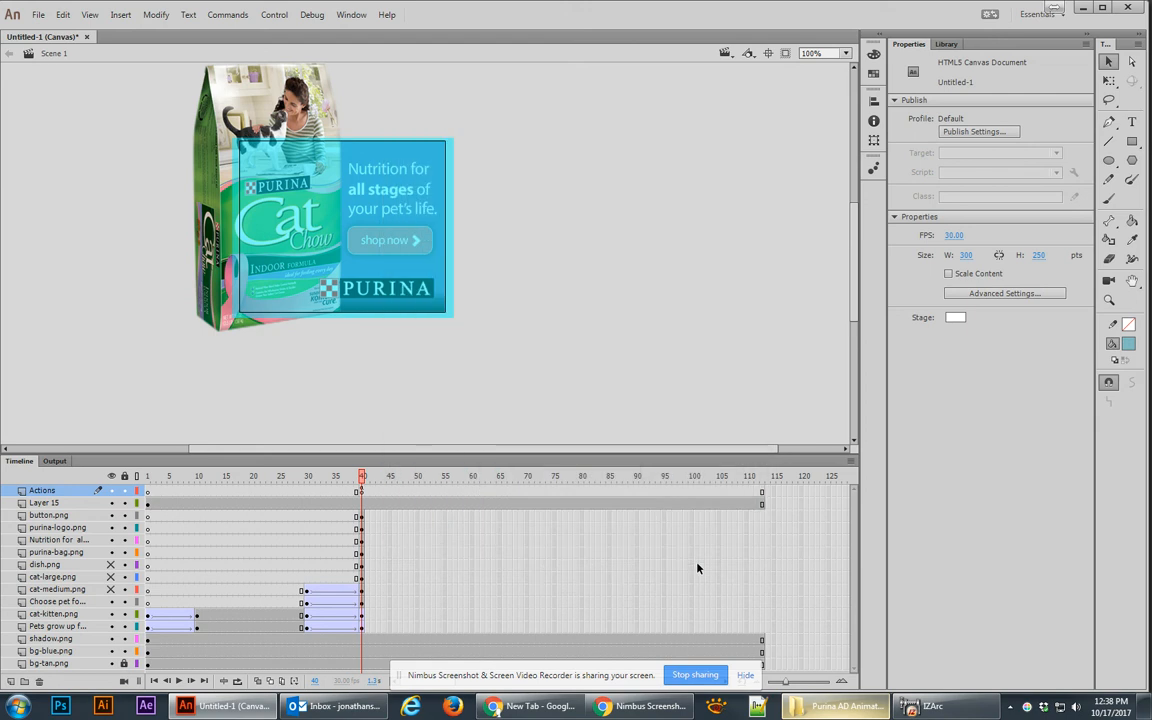